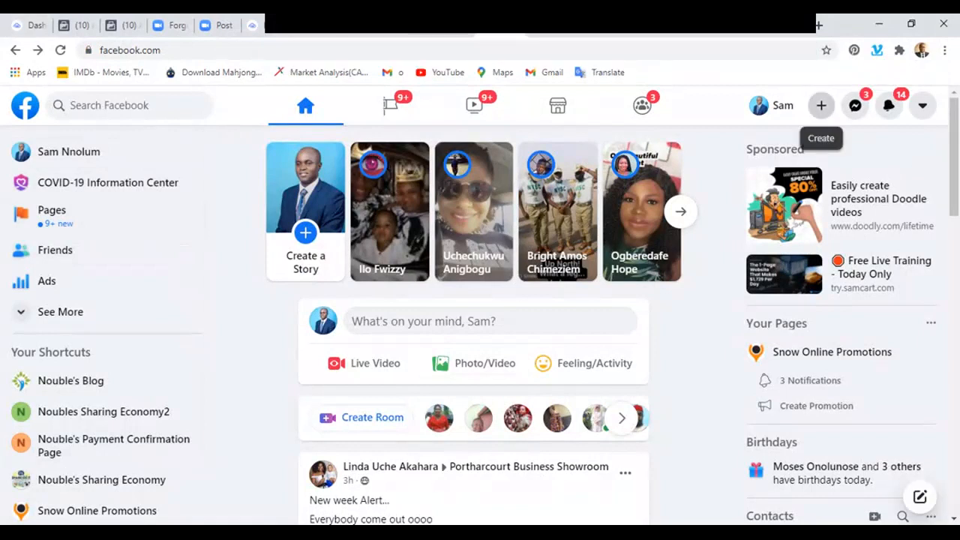
{"action": "left_click", "coordinate": [822, 105]}
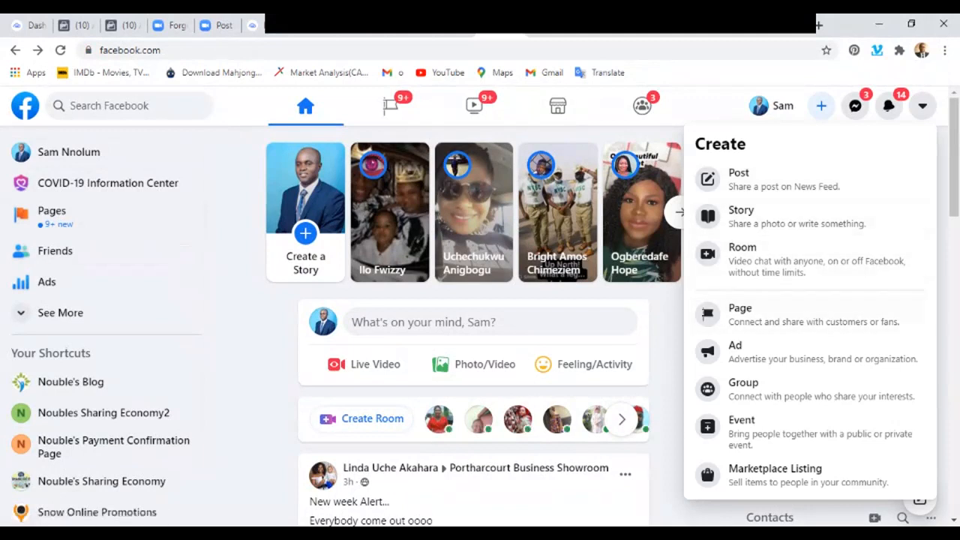
{"action": "left_click", "coordinate": [821, 105]}
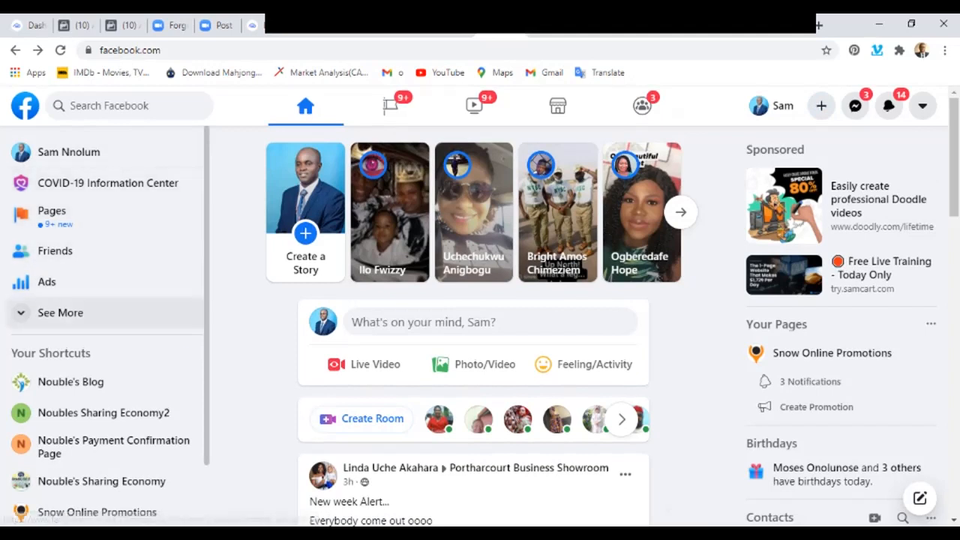
Expand the list of Facebook shortcuts and open Ads Manager for the personal ad account.
{"action": "left_click", "coordinate": [60, 313]}
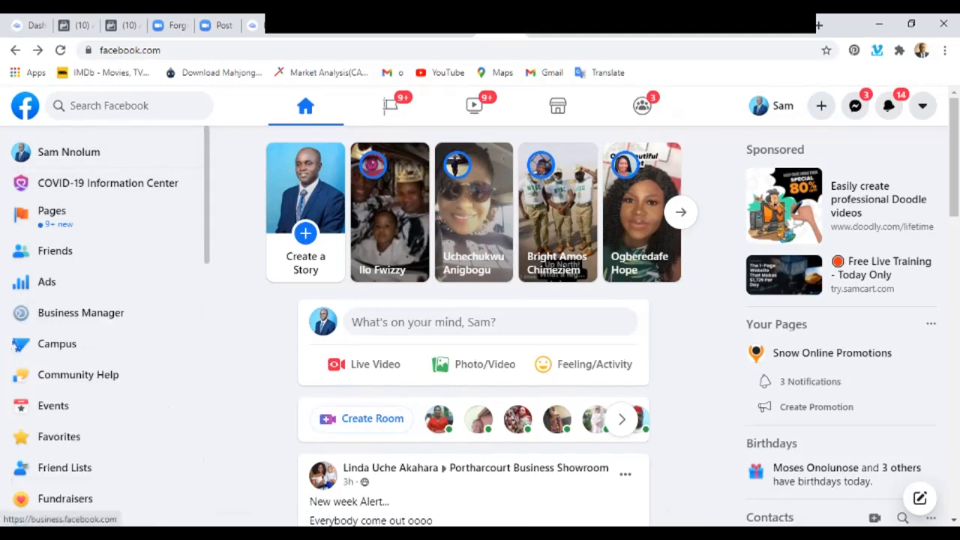
{"action": "scroll", "coordinate": [105, 313], "scroll_direction": "down", "scroll_amount": 1}
{"action": "scroll", "coordinate": [105, 310], "scroll_direction": "up", "scroll_amount": 1}
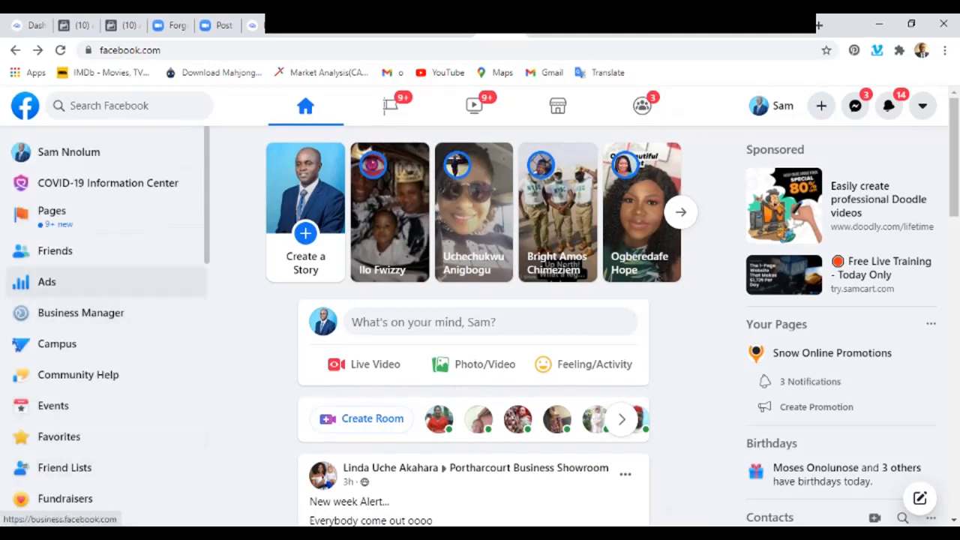
{"action": "left_click", "coordinate": [47, 281]}
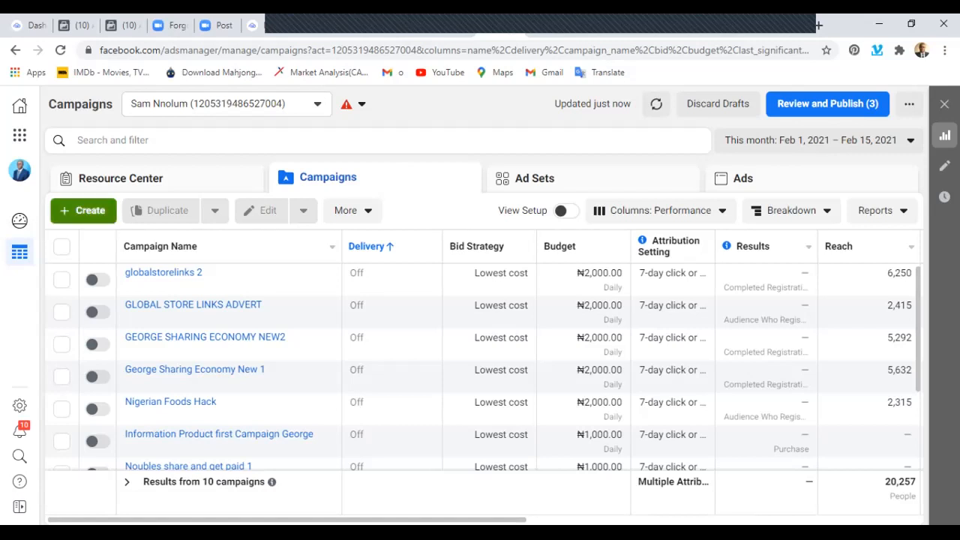
Create a new campaign with Conversions as the campaign objective, leaving the optional campaign name unset.
{"action": "left_click", "coordinate": [83, 211]}
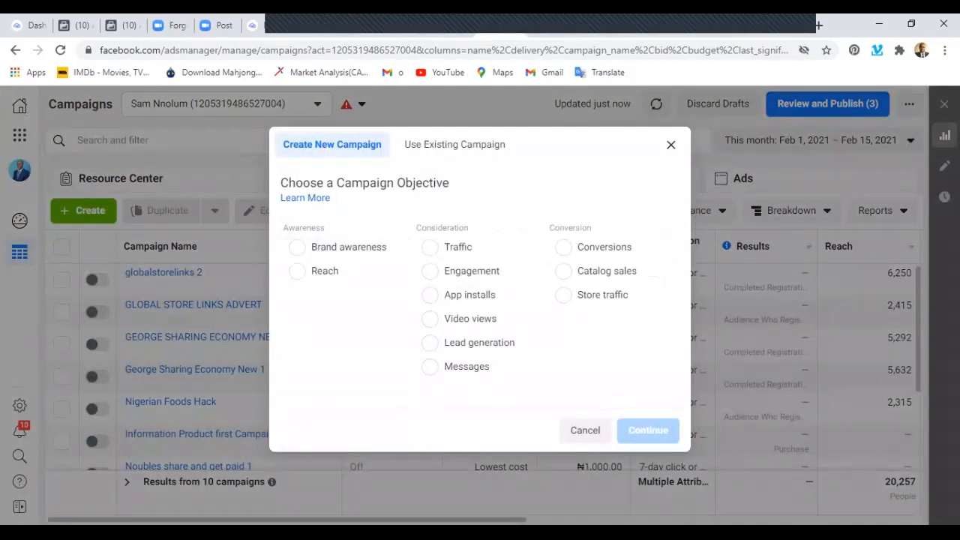
{"action": "mouse_move", "coordinate": [664, 248]}
{"action": "mouse_move", "coordinate": [397, 247]}
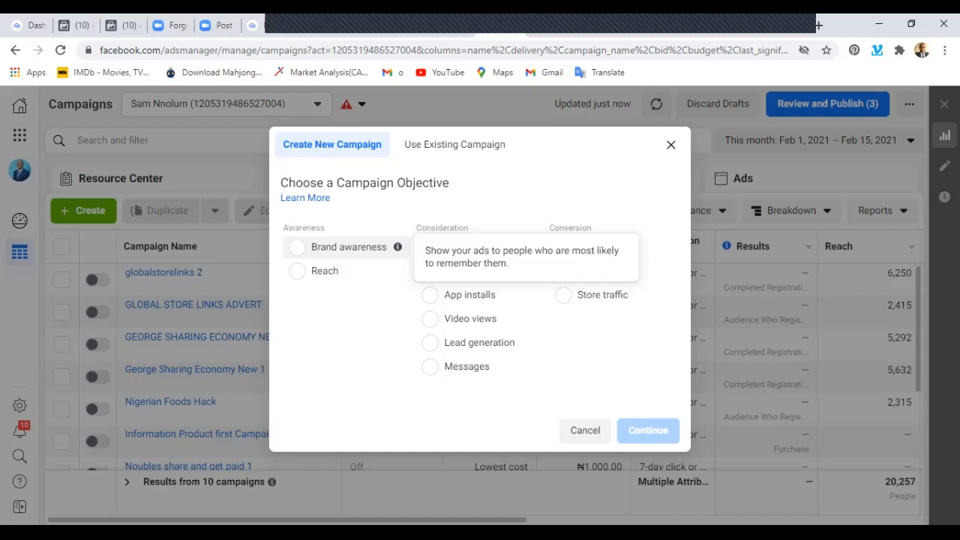
{"action": "mouse_move", "coordinate": [397, 271]}
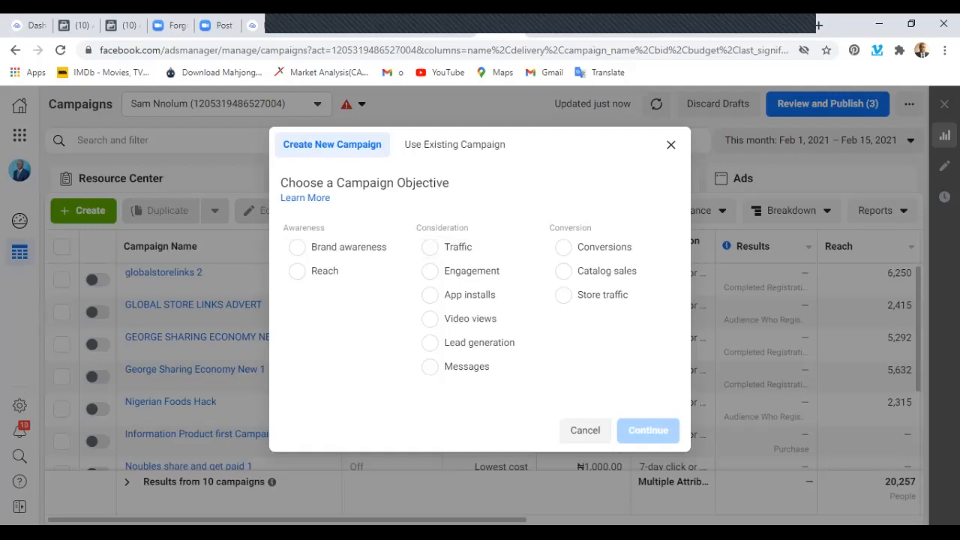
{"action": "mouse_move", "coordinate": [532, 247]}
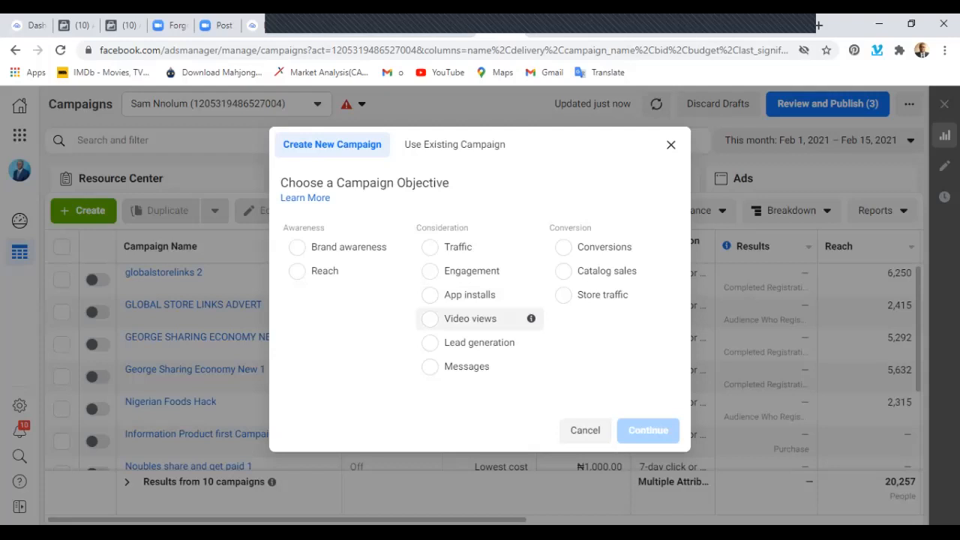
{"action": "mouse_move", "coordinate": [531, 319]}
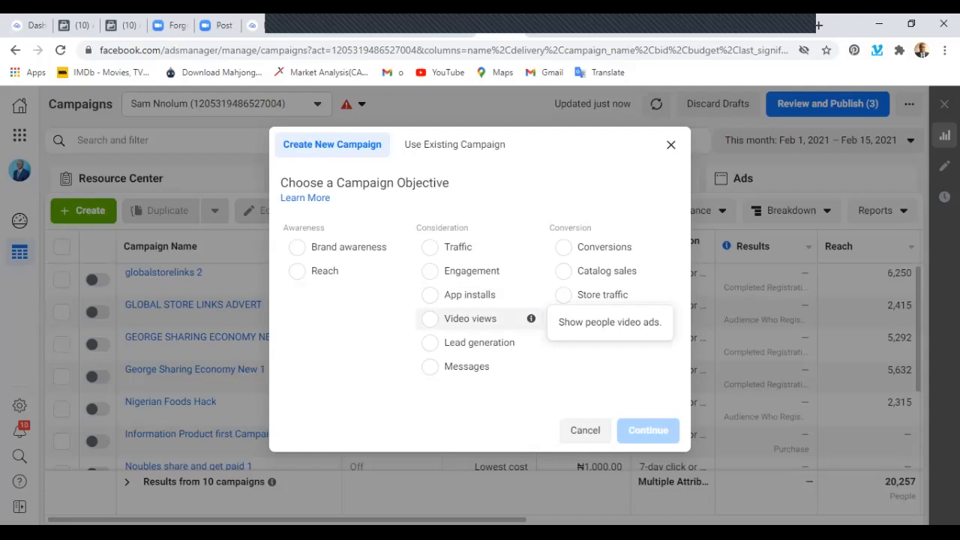
{"action": "mouse_move", "coordinate": [531, 342]}
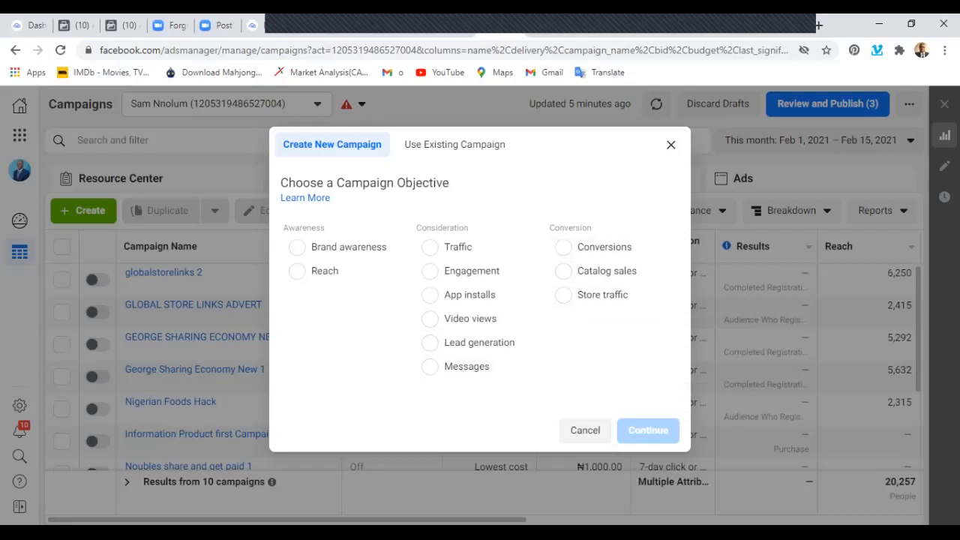
{"action": "mouse_move", "coordinate": [607, 248]}
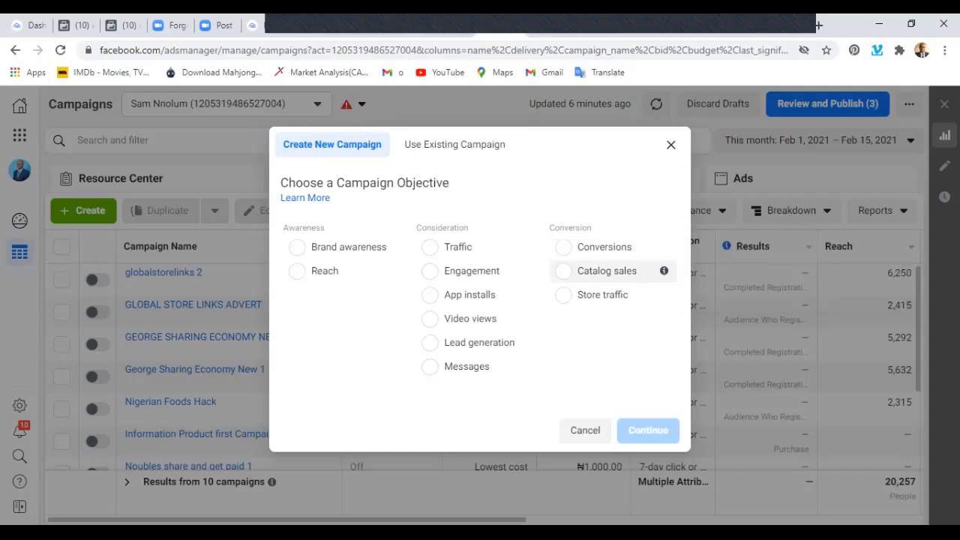
{"action": "left_click", "coordinate": [563, 246]}
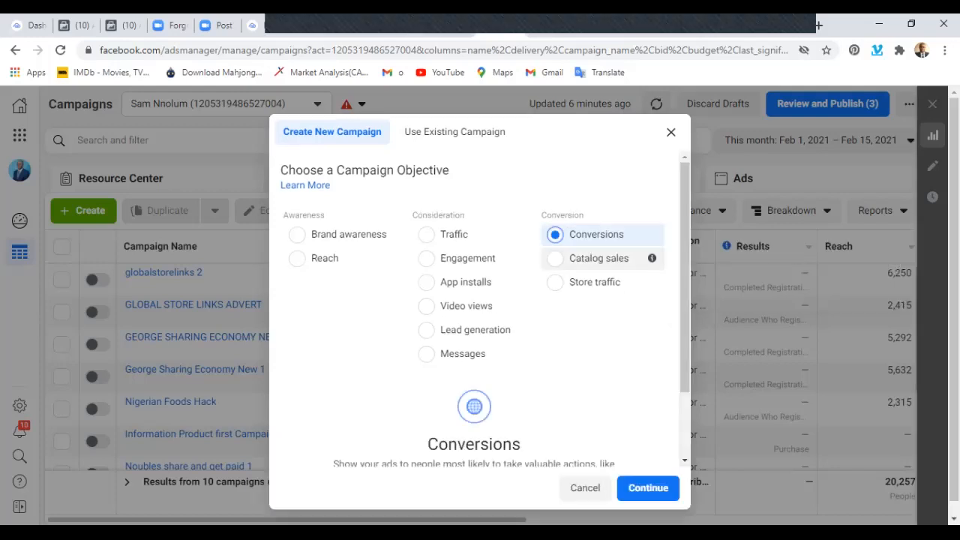
{"action": "scroll", "coordinate": [474, 300], "scroll_direction": "down", "scroll_amount": 2}
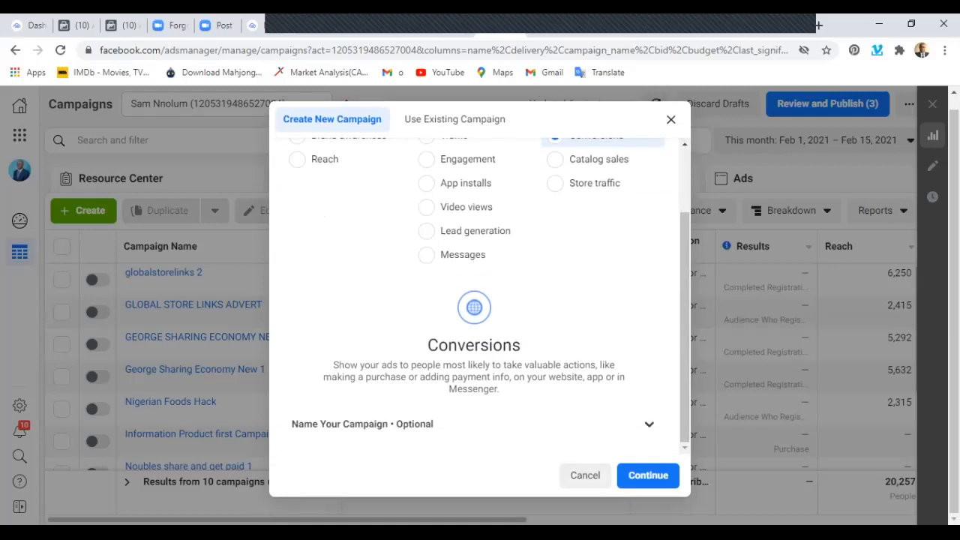
{"action": "left_click", "coordinate": [648, 476]}
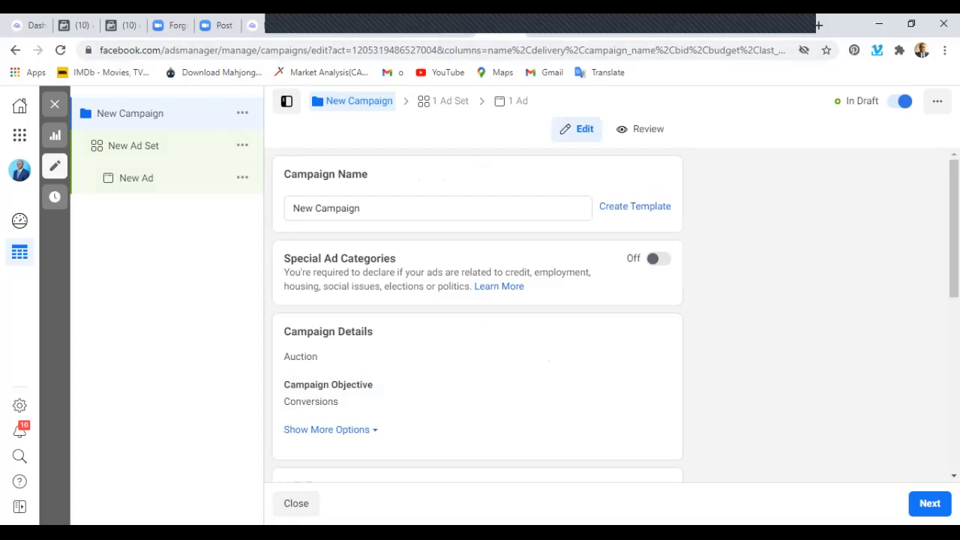
Rename the new campaign as "sales automation hack Campaign".
{"action": "left_click", "coordinate": [315, 209]}
{"action": "key", "text": "BackSpace"}
{"action": "key", "text": "BackSpace"}
{"action": "key", "text": "BackSpace"}
{"action": "key", "text": "BackSpace"}
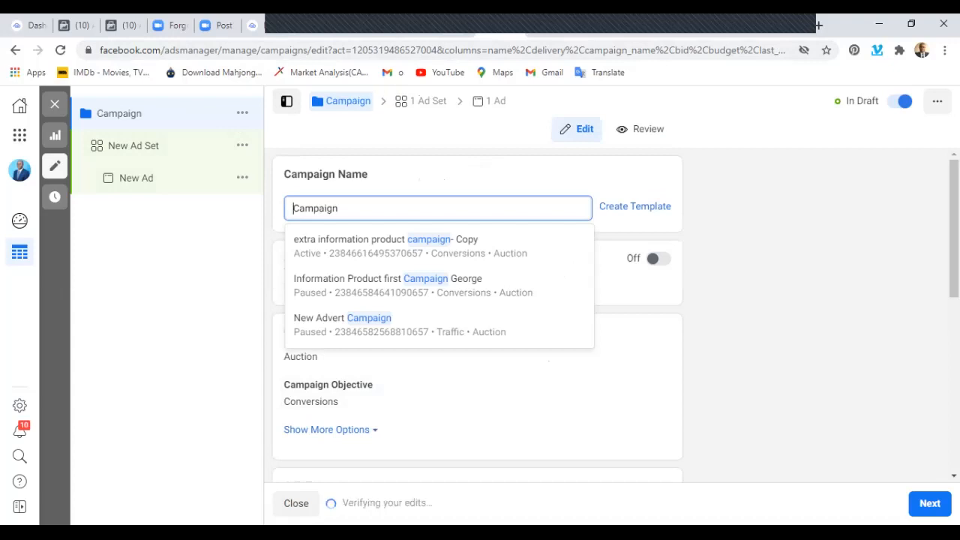
{"action": "type", "text": "sal"}
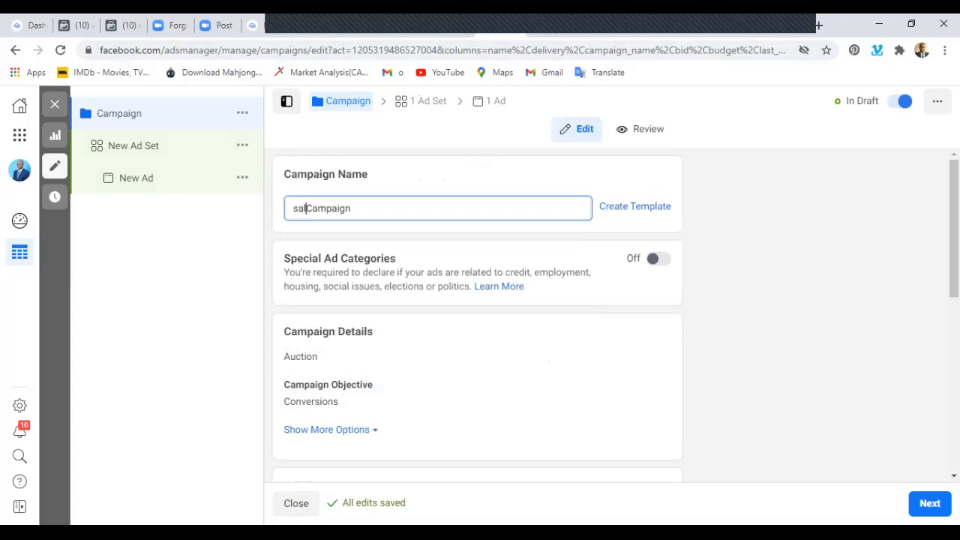
{"action": "key", "text": "BackSpace"}
{"action": "key", "text": "BackSpace"}
{"action": "key", "text": "BackSpace"}
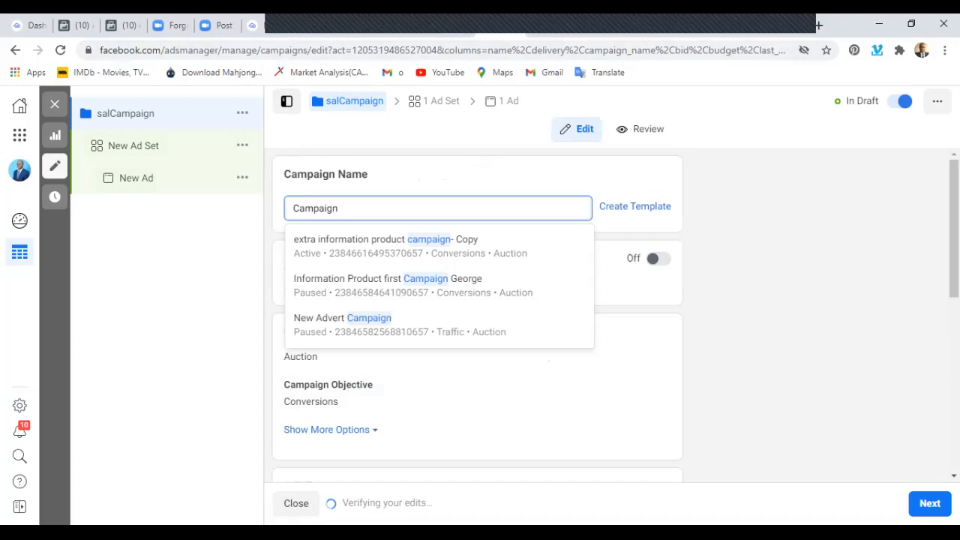
{"action": "type", "text": "s"}
{"action": "type", "text": "ales au"}
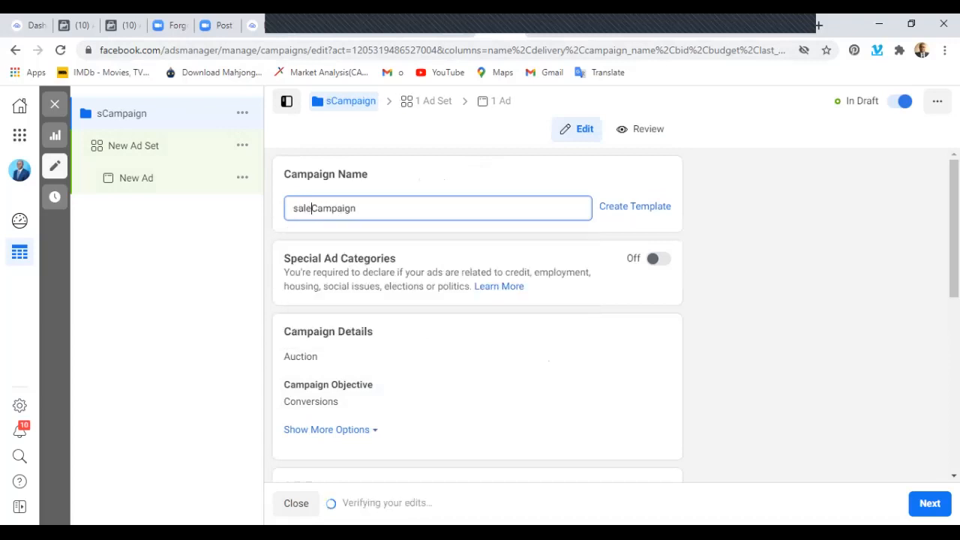
{"action": "type", "text": "to"}
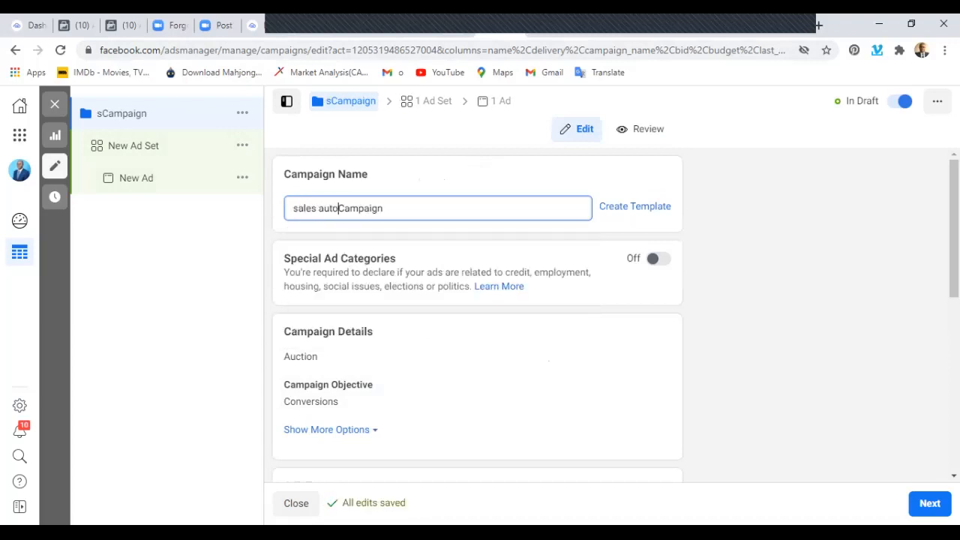
{"action": "type", "text": "mation hack"}
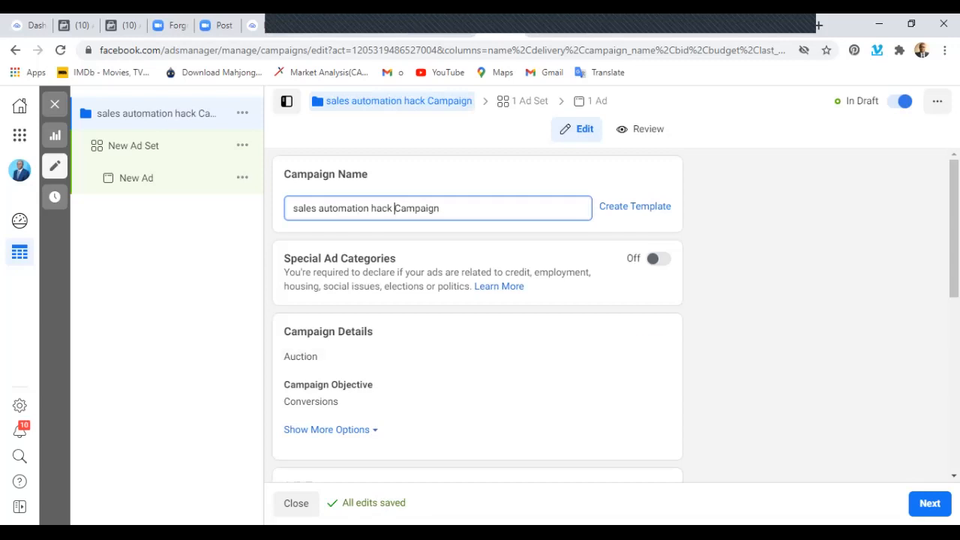
Examine the available campaign objectives and the A/B Test section in the campaign settings.
{"action": "scroll", "coordinate": [478, 300], "scroll_direction": "down", "scroll_amount": 2}
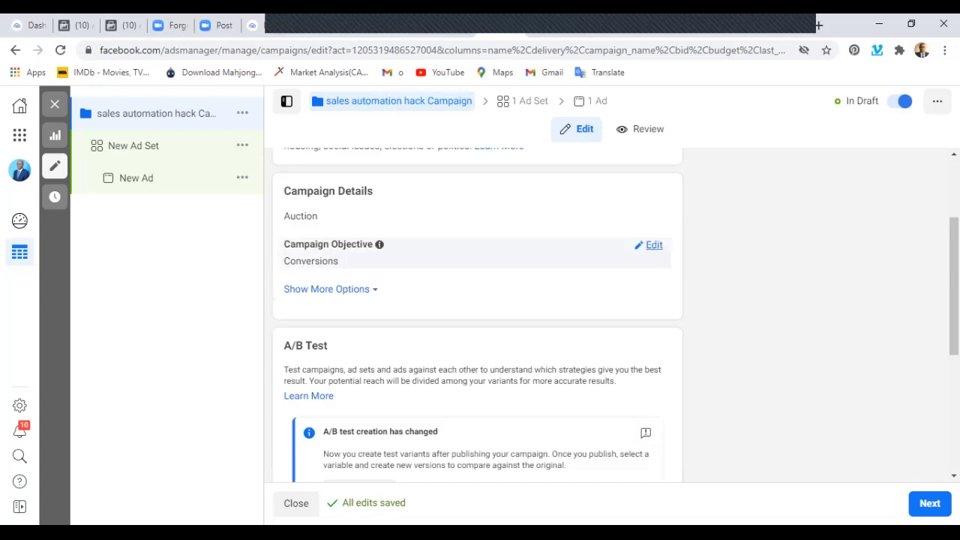
{"action": "left_click", "coordinate": [654, 246]}
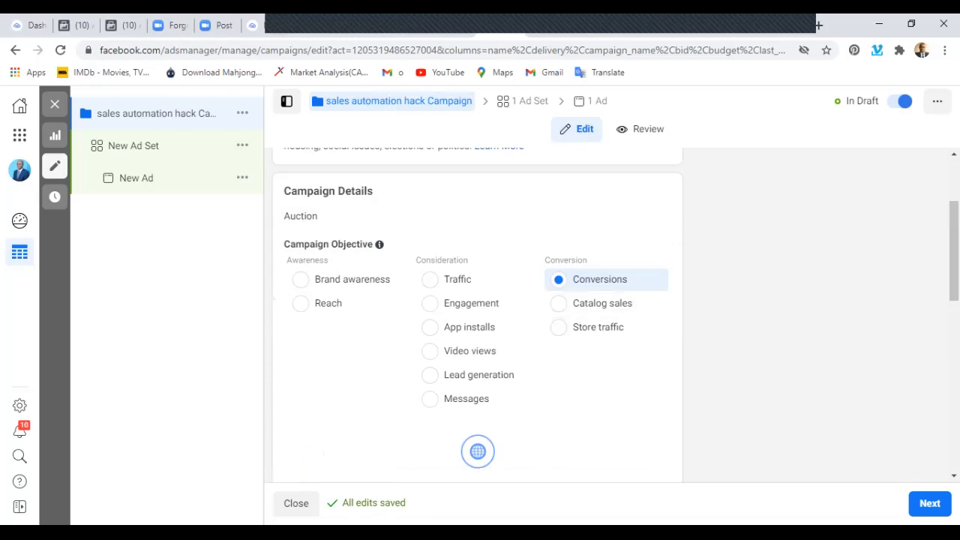
{"action": "scroll", "coordinate": [477, 315], "scroll_direction": "down", "scroll_amount": 3}
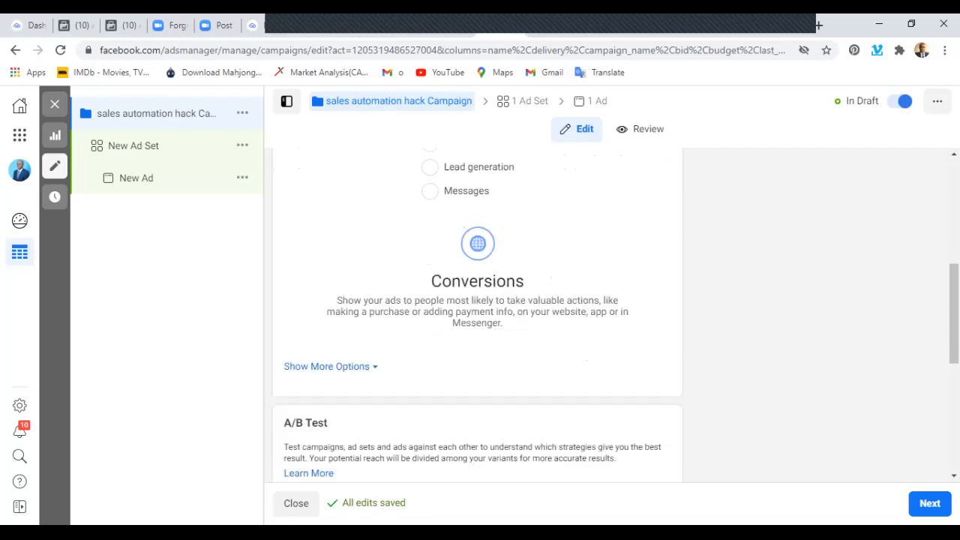
{"action": "scroll", "coordinate": [477, 315], "scroll_direction": "down", "scroll_amount": 4}
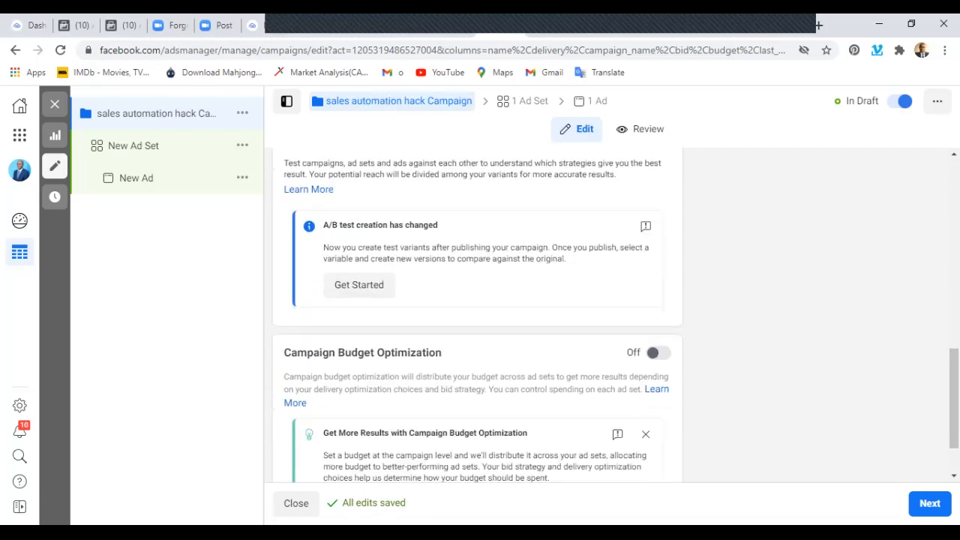
{"action": "scroll", "coordinate": [350, 225], "scroll_direction": "up", "scroll_amount": 1}
{"action": "right_click", "coordinate": [350, 197]}
{"action": "key", "text": "Escape"}
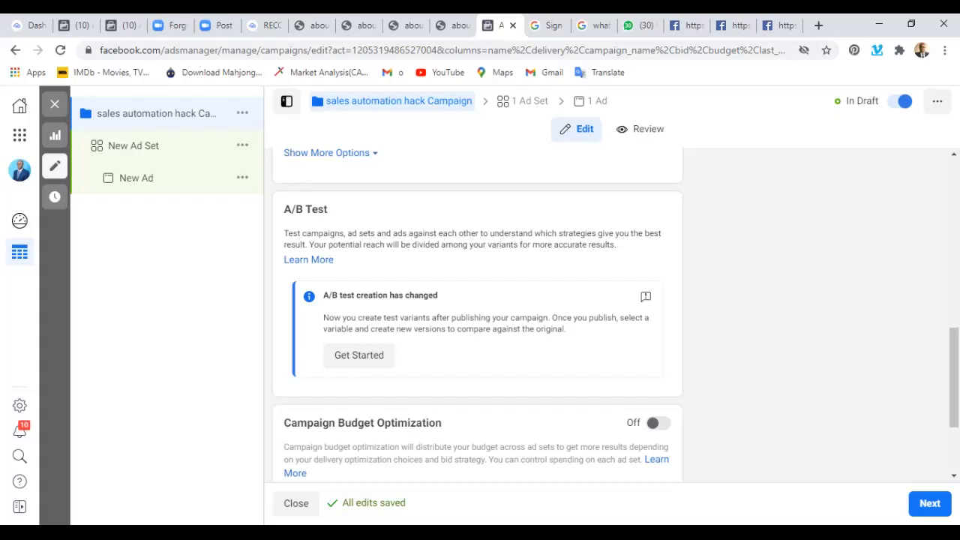
{"action": "scroll", "coordinate": [477, 315], "scroll_direction": "up", "scroll_amount": 2}
{"action": "scroll", "coordinate": [477, 315], "scroll_direction": "down", "scroll_amount": 3}
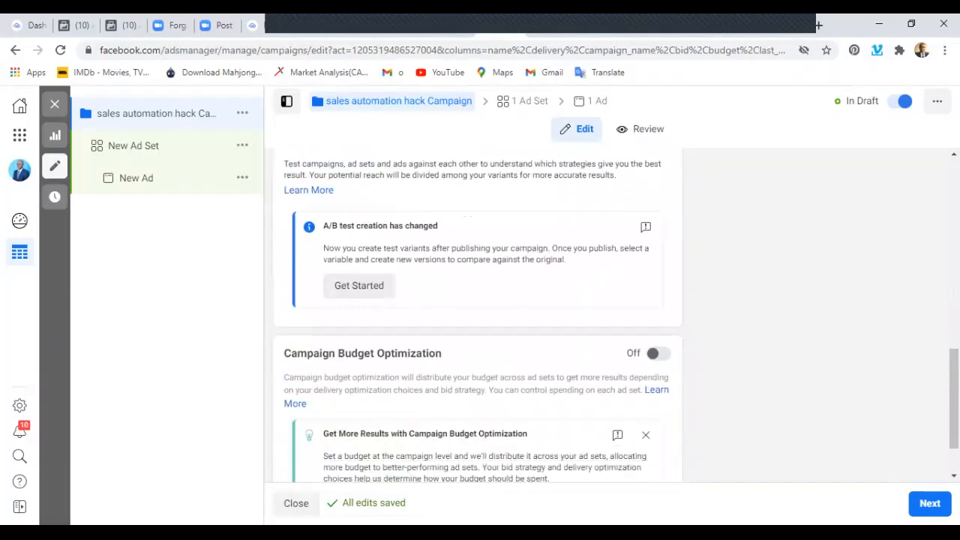
{"action": "scroll", "coordinate": [477, 315], "scroll_direction": "up", "scroll_amount": 2}
{"action": "scroll", "coordinate": [477, 315], "scroll_direction": "down", "scroll_amount": 1}
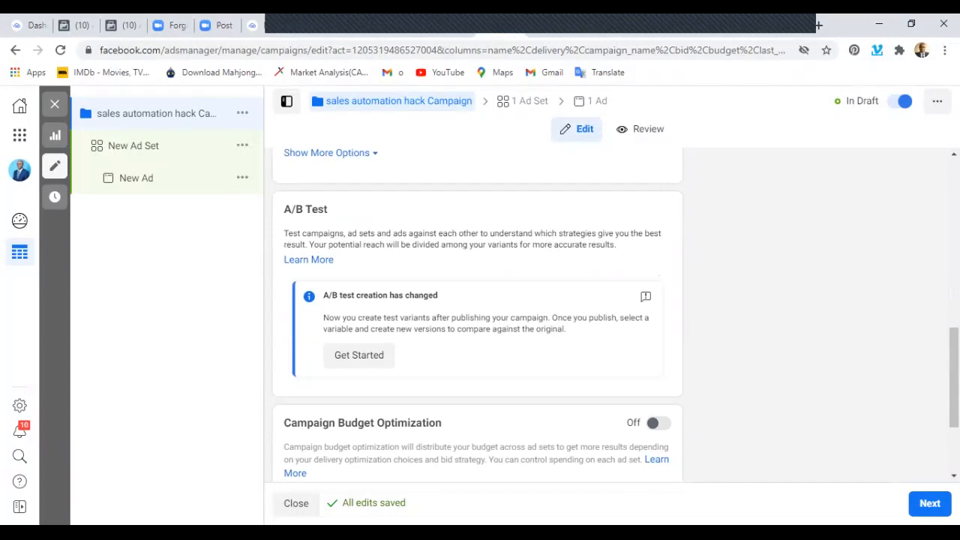
Turn on Campaign Budget Optimization and set the campaign's daily budget to ₦2000.00.
{"action": "scroll", "coordinate": [477, 315], "scroll_direction": "down", "scroll_amount": 2}
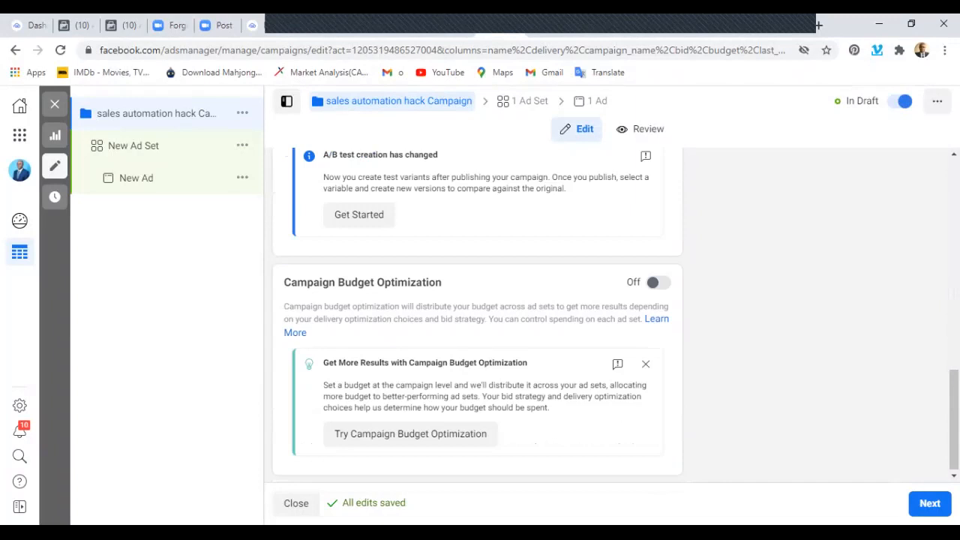
{"action": "left_click", "coordinate": [659, 282]}
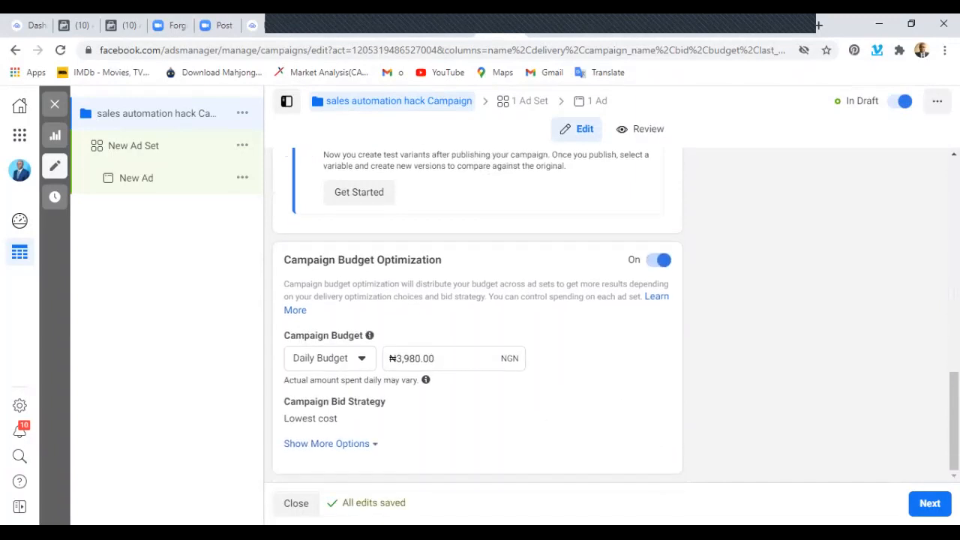
{"action": "left_click", "coordinate": [421, 359]}
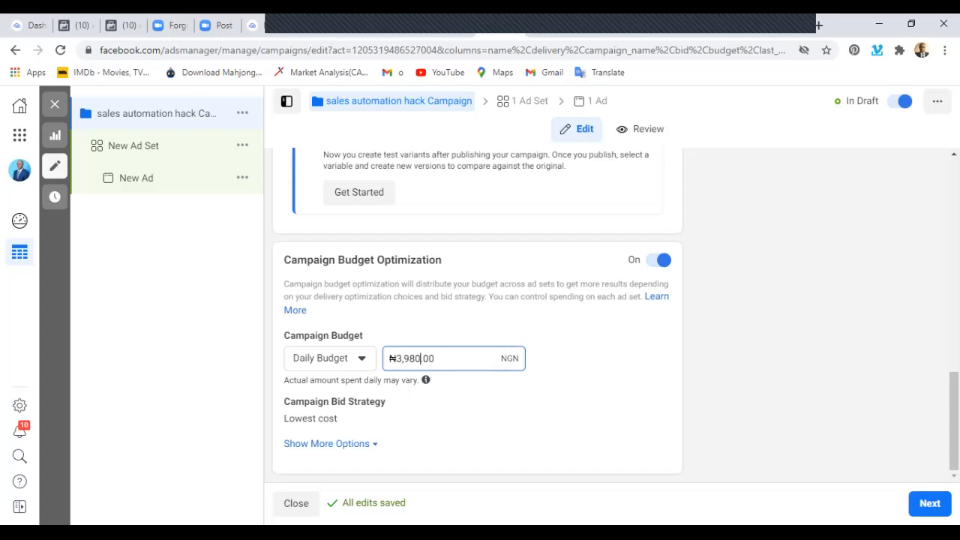
{"action": "key", "text": "BackSpace"}
{"action": "key", "text": "BackSpace"}
{"action": "key", "text": "BackSpace"}
{"action": "key", "text": "BackSpace"}
{"action": "key", "text": "BackSpace"}
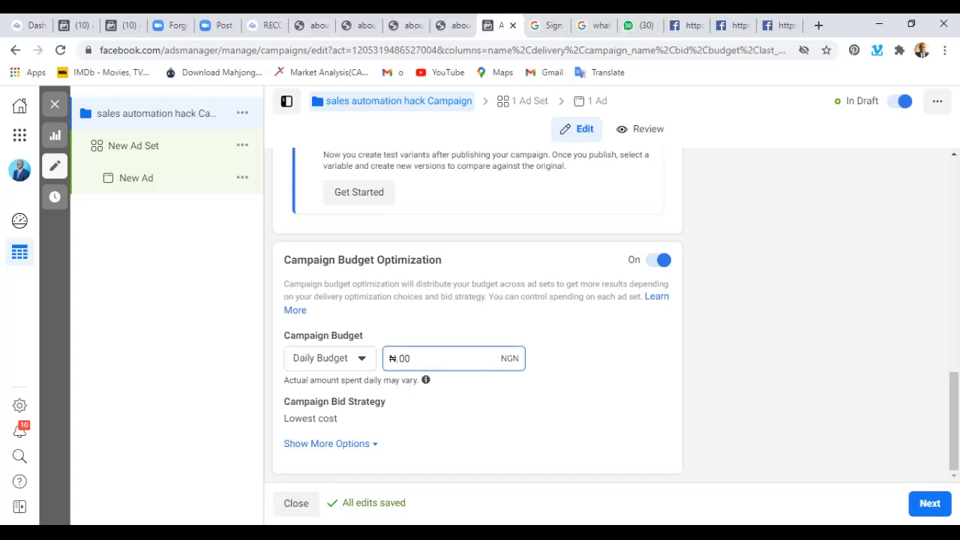
{"action": "type", "text": "2000"}
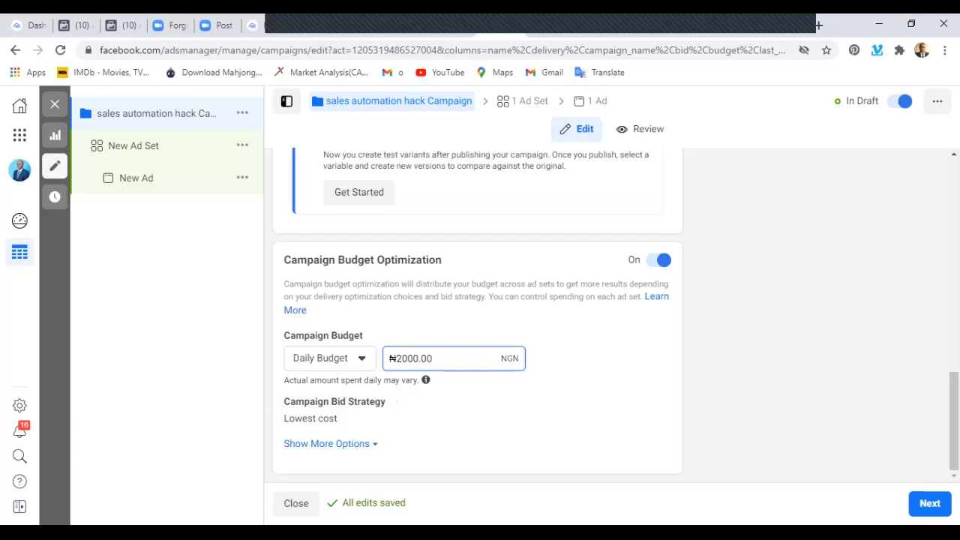
{"action": "scroll", "coordinate": [488, 395], "scroll_direction": "up", "scroll_amount": 9}
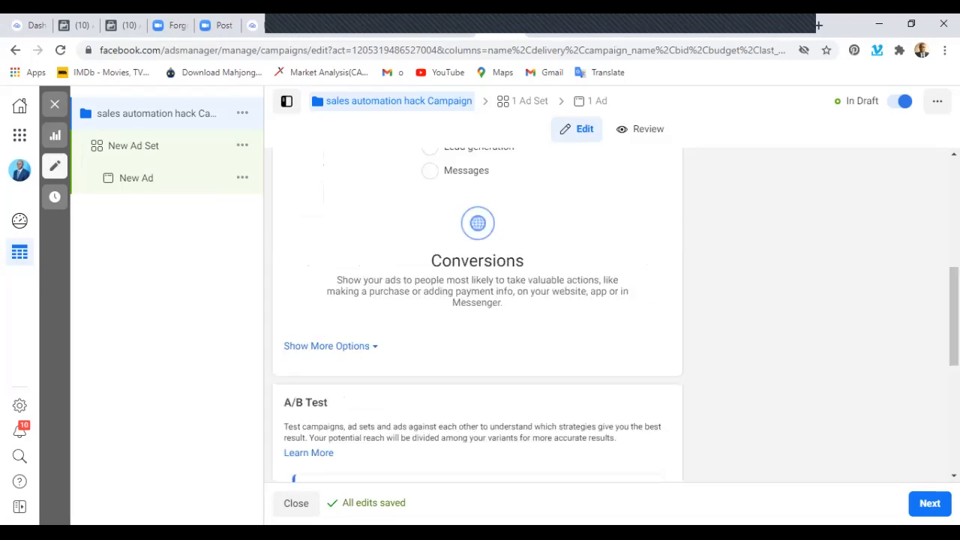
{"action": "scroll", "coordinate": [608, 234], "scroll_direction": "down", "scroll_amount": 8}
{"action": "scroll", "coordinate": [421, 449], "scroll_direction": "down", "scroll_amount": 1}
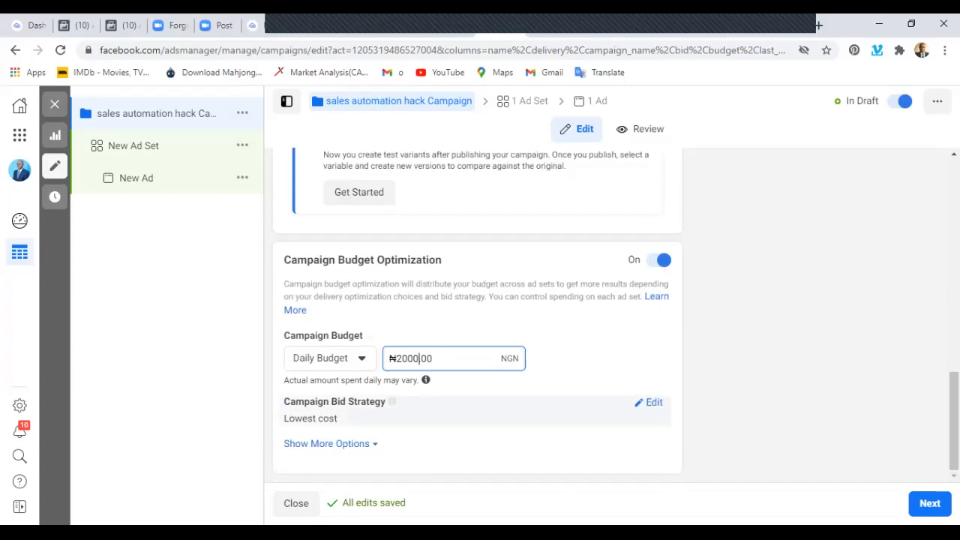
Review the campaign bid strategy choices, keeping Lowest cost, and show the additional budget options to check ad scheduling.
{"action": "left_click", "coordinate": [649, 403]}
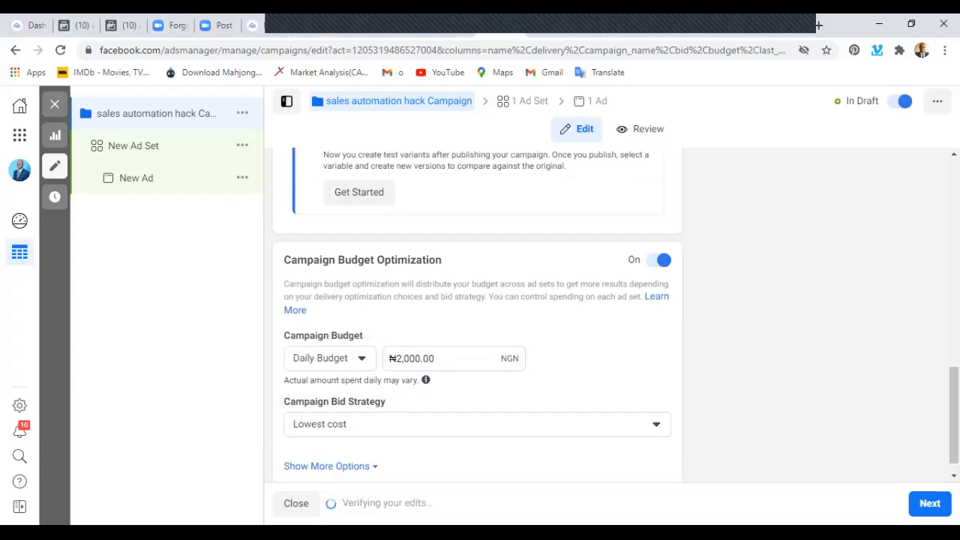
{"action": "left_click", "coordinate": [655, 424]}
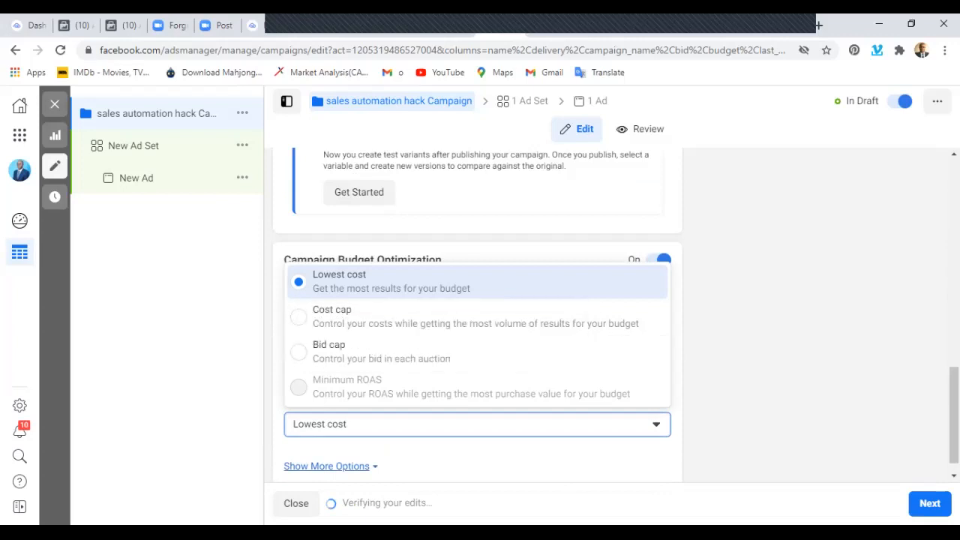
{"action": "key", "text": "Escape"}
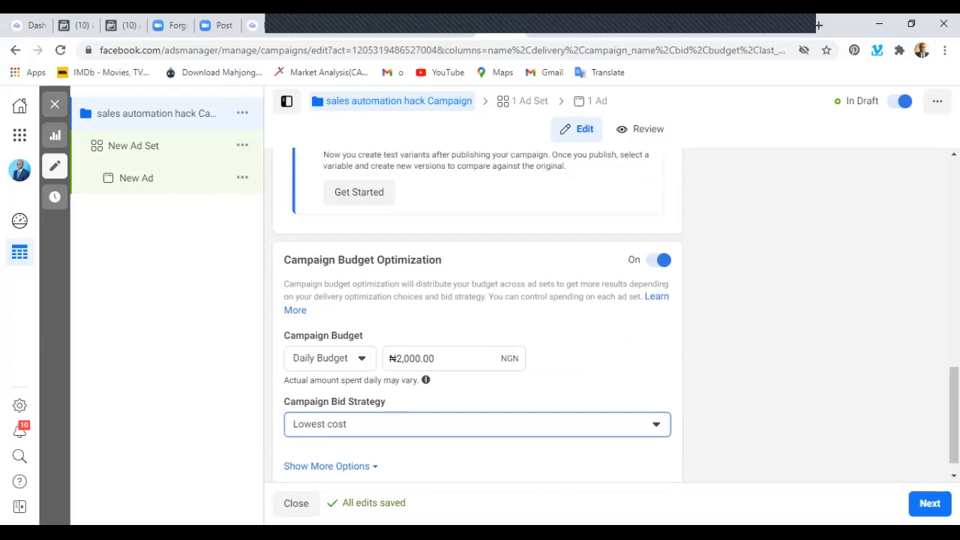
{"action": "scroll", "coordinate": [477, 315], "scroll_direction": "down", "scroll_amount": 1}
{"action": "left_click", "coordinate": [326, 444]}
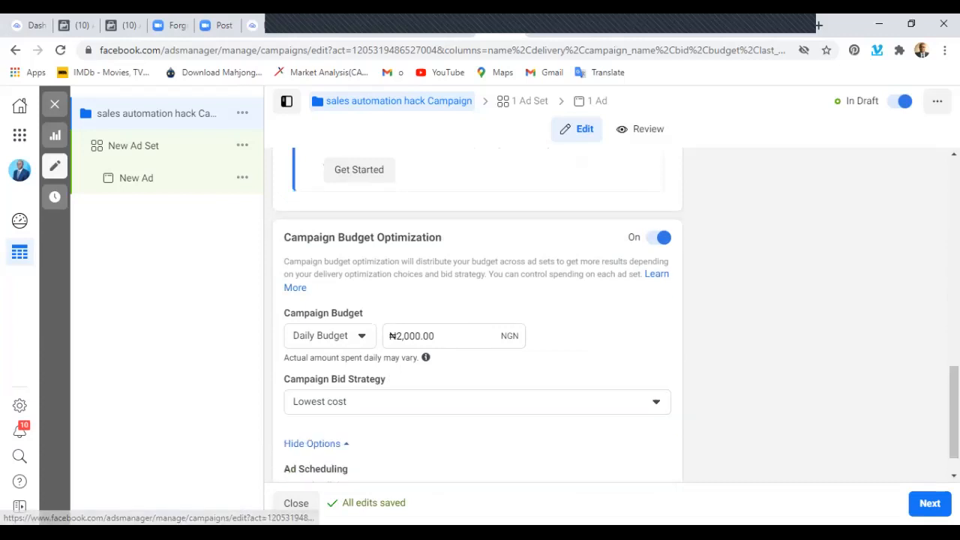
{"action": "scroll", "coordinate": [477, 315], "scroll_direction": "down", "scroll_amount": 2}
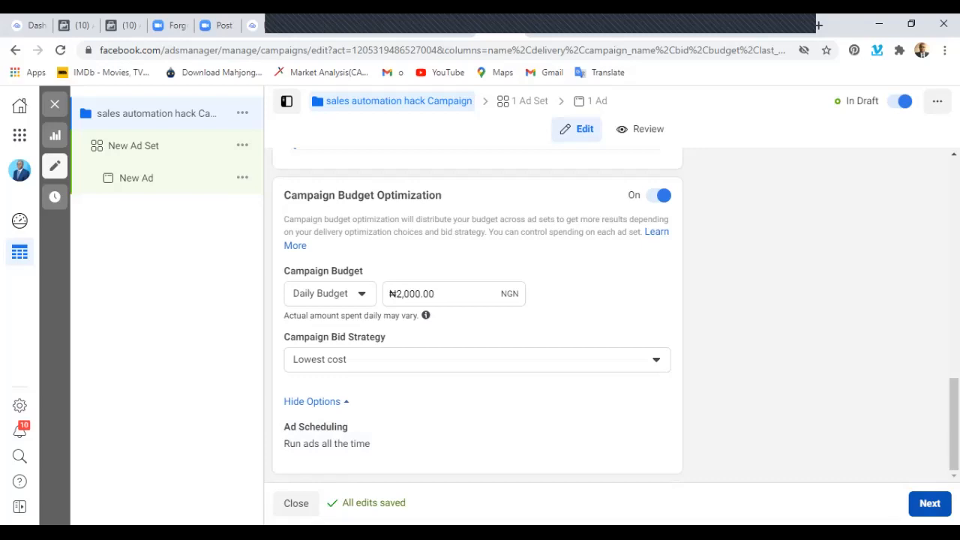
Proceed to the ad set settings and rename the ad set as "sales automation hack Ad Set".
{"action": "left_click", "coordinate": [930, 504]}
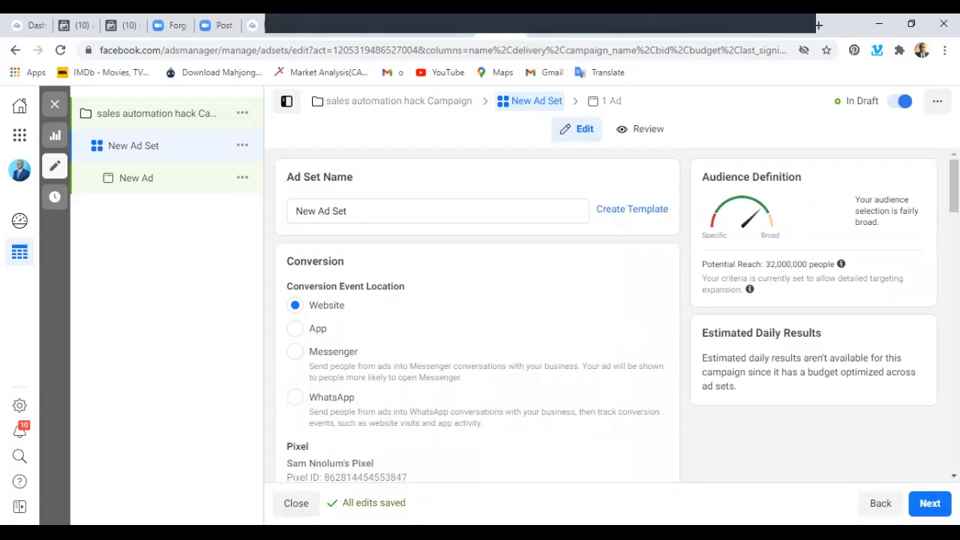
{"action": "left_click", "coordinate": [316, 211]}
{"action": "key", "text": "BackSpace"}
{"action": "key", "text": "BackSpace"}
{"action": "key", "text": "BackSpace"}
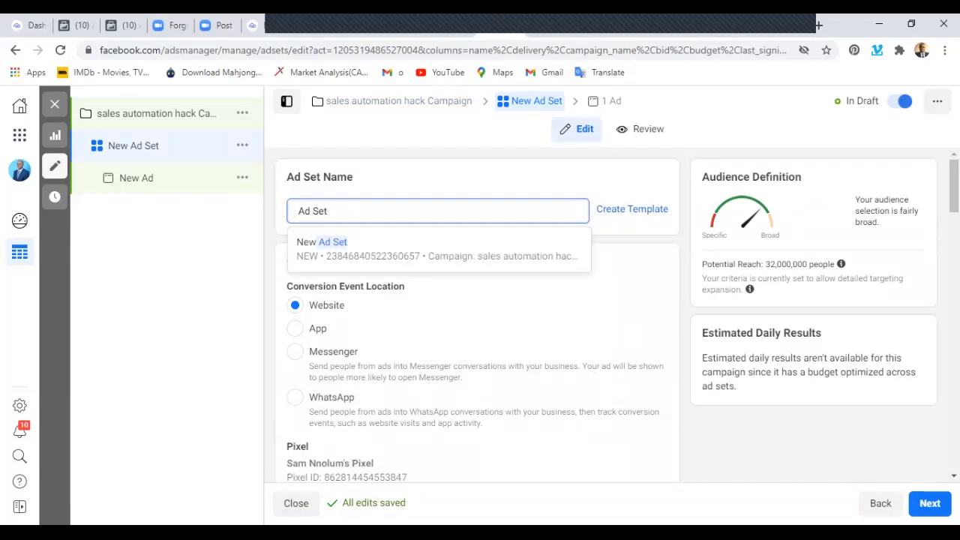
{"action": "type", "text": "sale"}
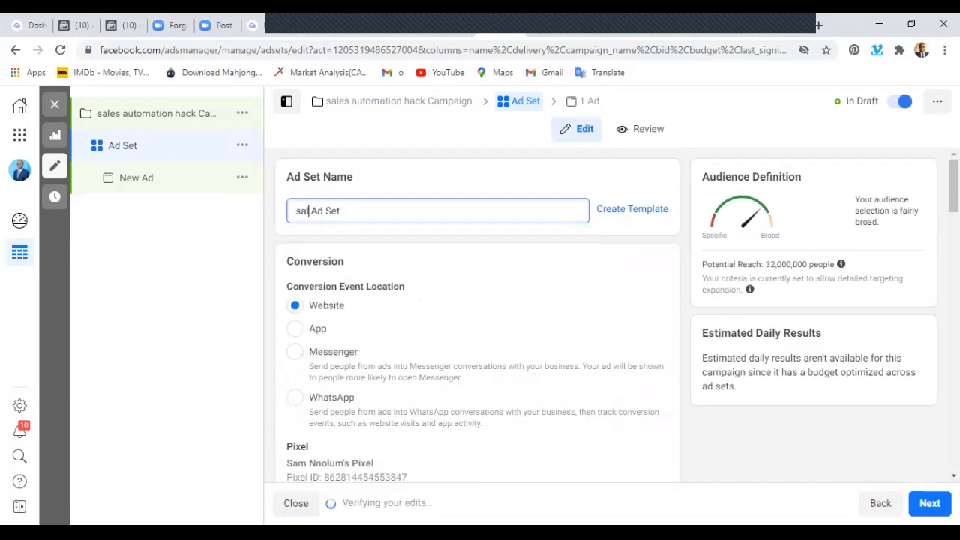
{"action": "type", "text": "s automatio"}
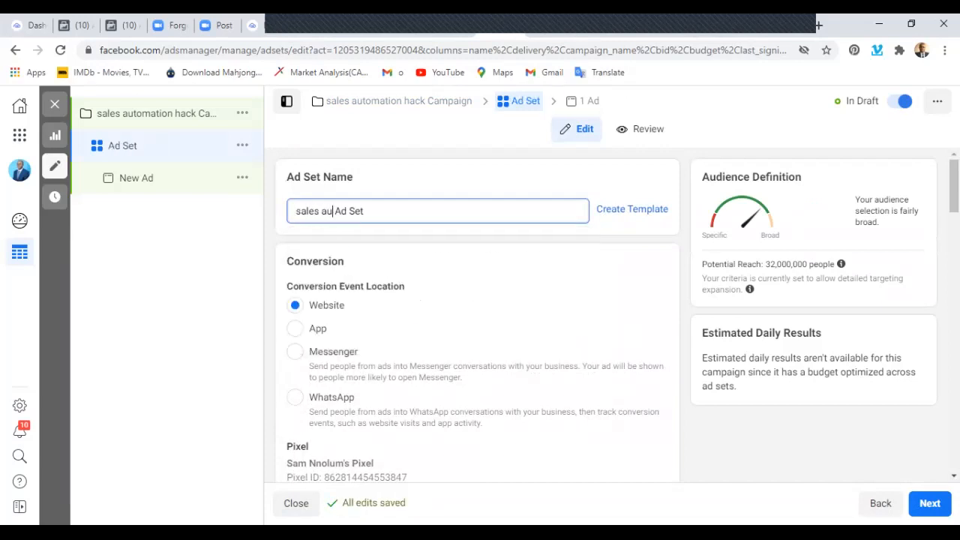
{"action": "type", "text": "n hack"}
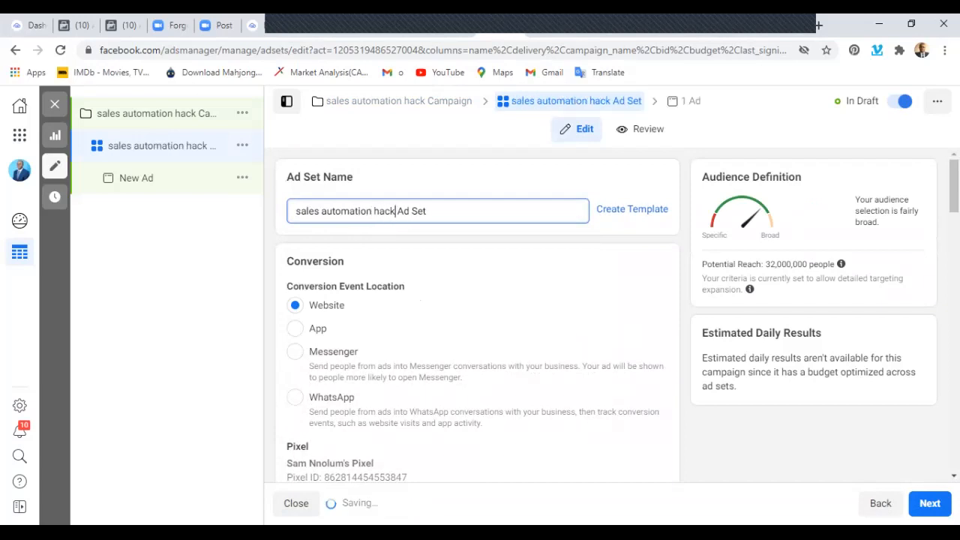
Choose Lead as the ad set's conversion event for the website pixel.
{"action": "scroll", "coordinate": [478, 316], "scroll_direction": "down", "scroll_amount": 2}
{"action": "scroll", "coordinate": [477, 315], "scroll_direction": "up", "scroll_amount": 2}
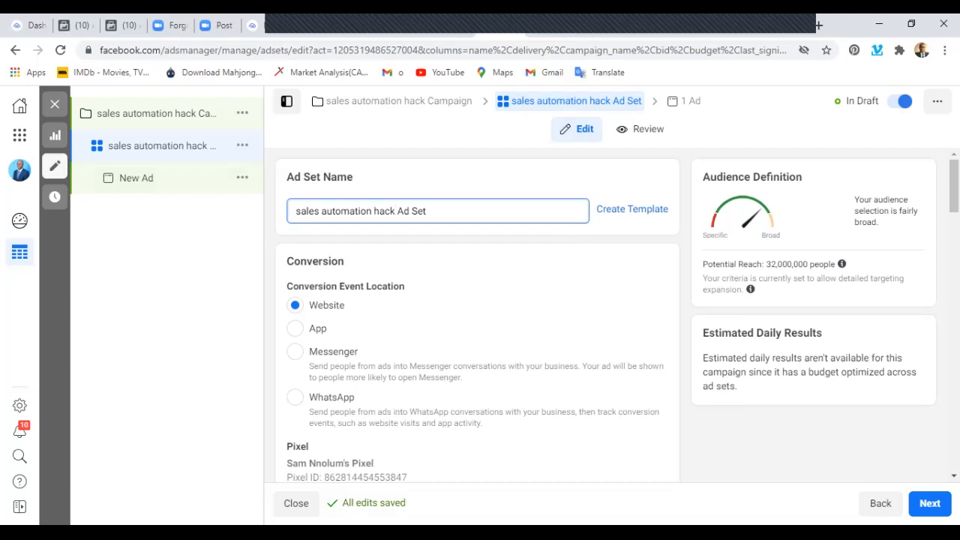
{"action": "scroll", "coordinate": [477, 315], "scroll_direction": "down", "scroll_amount": 3}
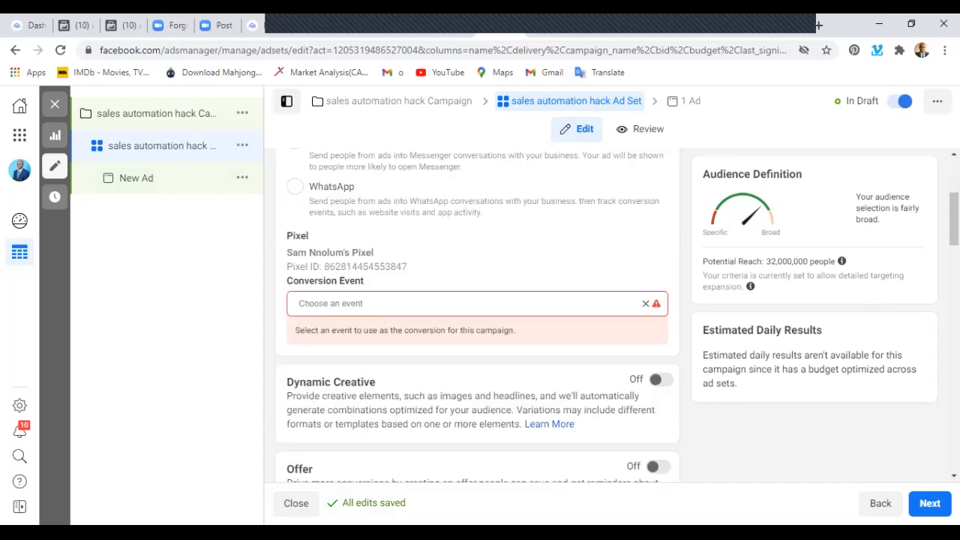
{"action": "left_click", "coordinate": [477, 304]}
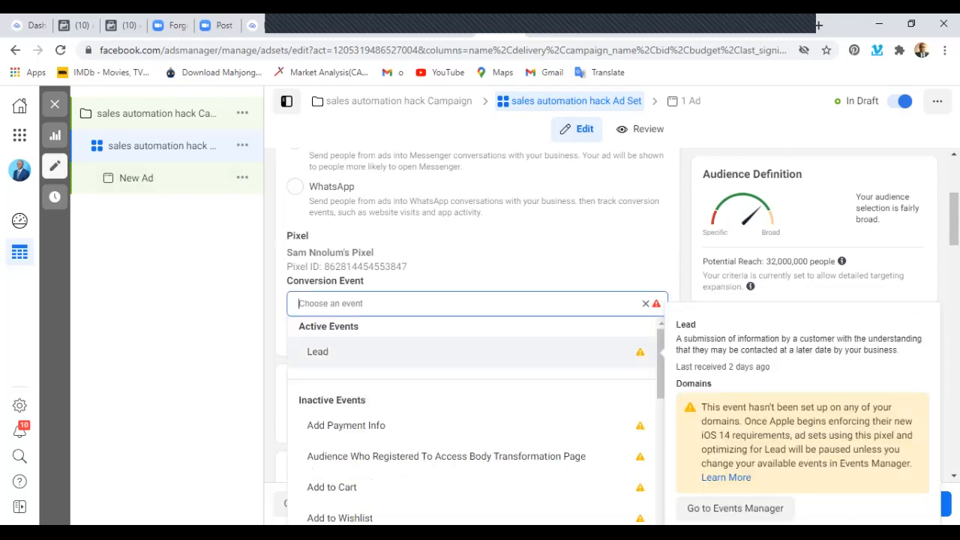
{"action": "left_click", "coordinate": [318, 352]}
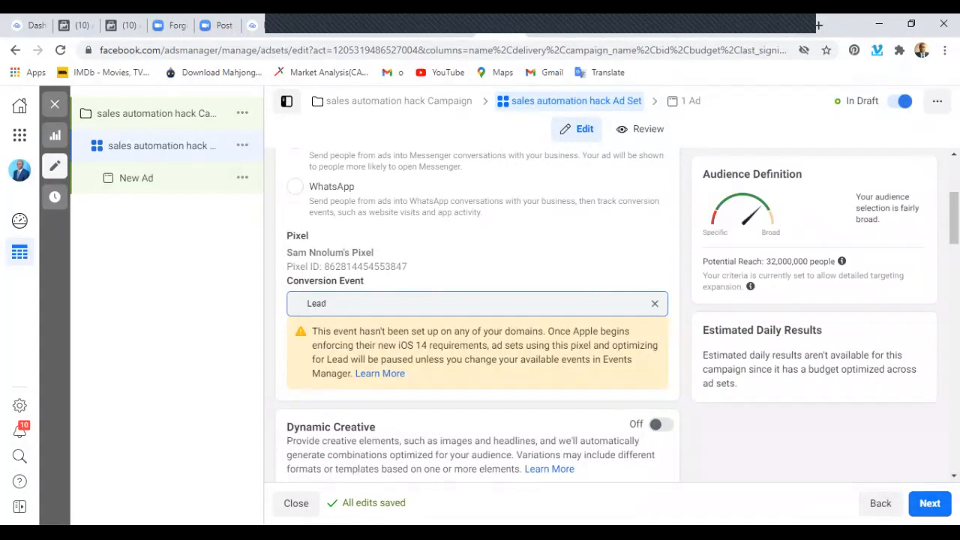
Examine the ad set's Dynamic Creative, Offer and schedule settings, along with how its potential reach is estimated.
{"action": "scroll", "coordinate": [478, 315], "scroll_direction": "down", "scroll_amount": 2}
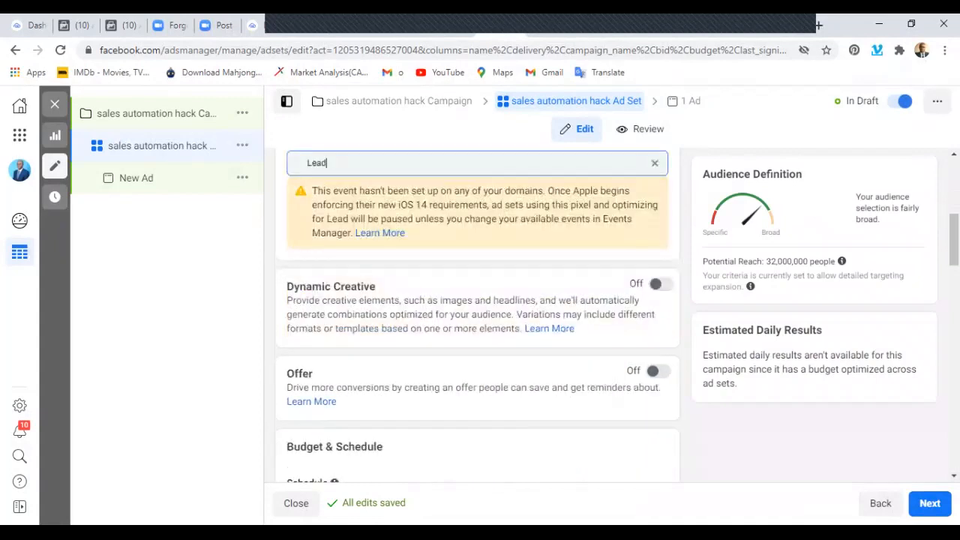
{"action": "mouse_move", "coordinate": [842, 261]}
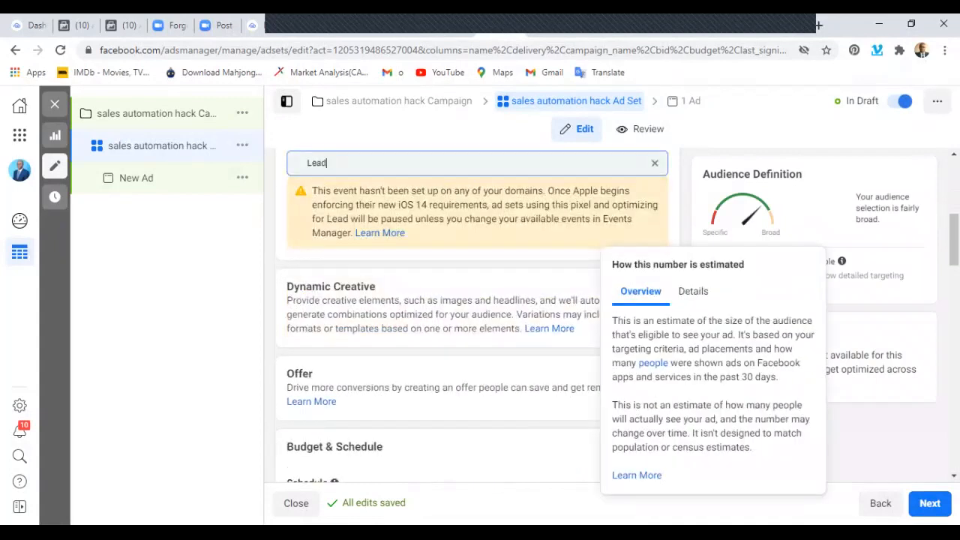
{"action": "scroll", "coordinate": [478, 316], "scroll_direction": "down", "scroll_amount": 2}
{"action": "scroll", "coordinate": [478, 315], "scroll_direction": "down", "scroll_amount": 1}
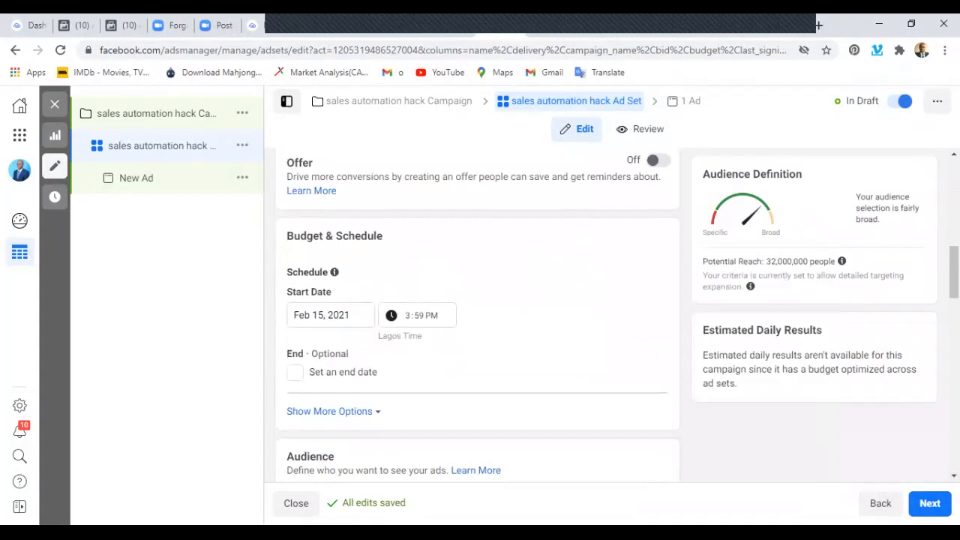
{"action": "left_click", "coordinate": [330, 315]}
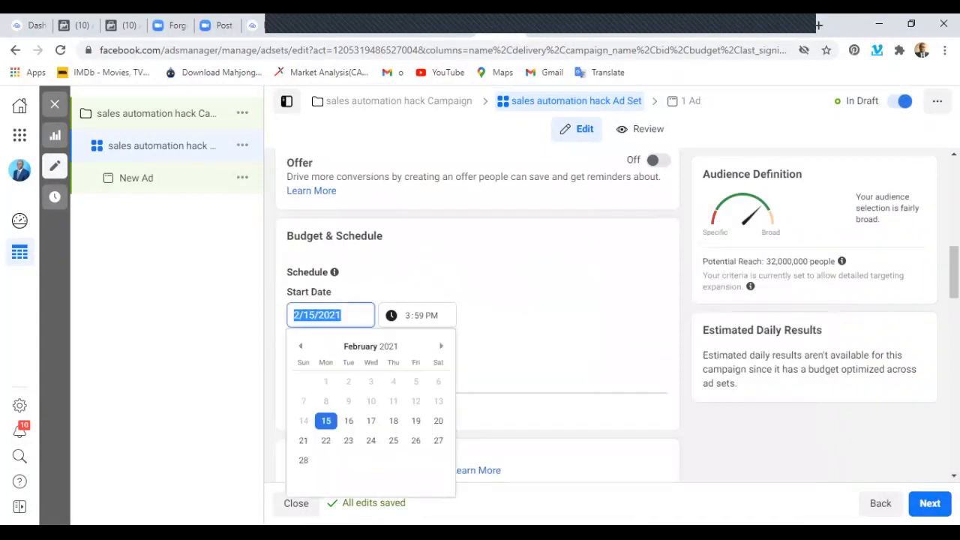
{"action": "scroll", "coordinate": [330, 315], "scroll_direction": "up", "scroll_amount": 1}
{"action": "scroll", "coordinate": [331, 315], "scroll_direction": "down", "scroll_amount": 2}
{"action": "left_click", "coordinate": [397, 206]}
{"action": "mouse_move", "coordinate": [335, 202]}
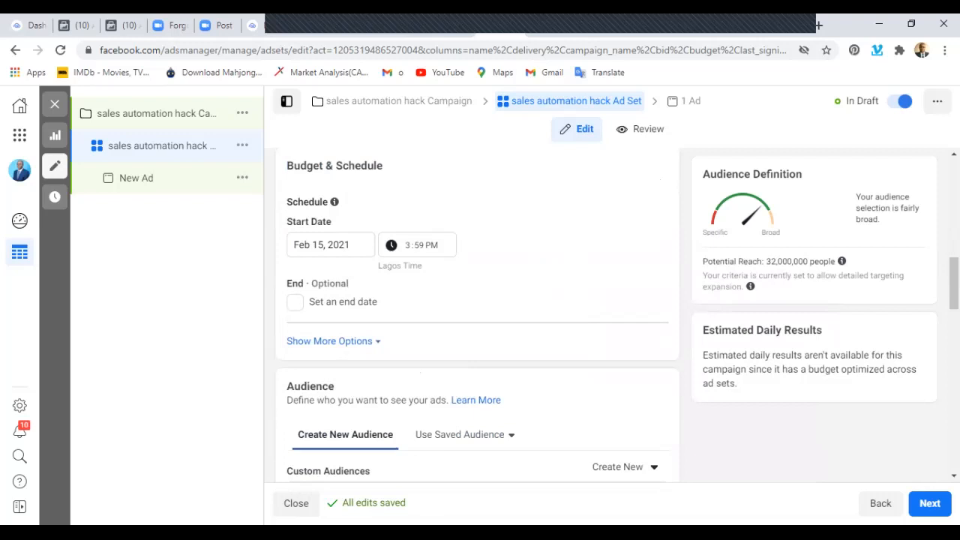
Schedule the ad set to start on Feb 20, 2021 at 7:00 AM.
{"action": "left_click", "coordinate": [330, 245]}
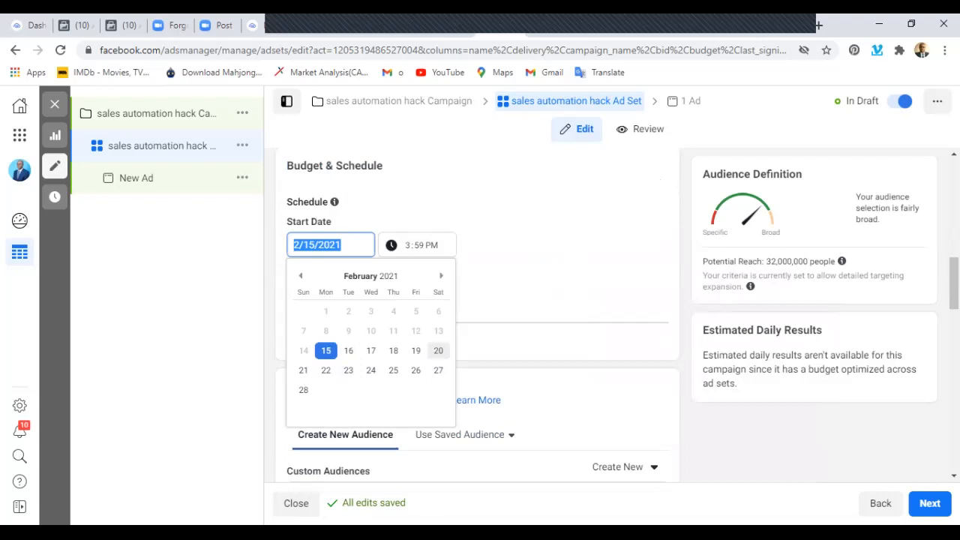
{"action": "left_click", "coordinate": [438, 350]}
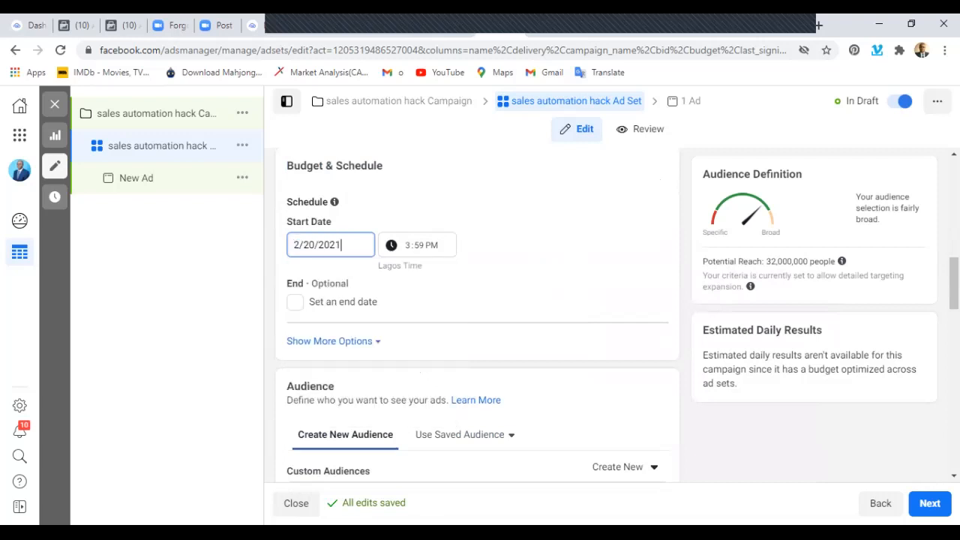
{"action": "key", "text": "Tab"}
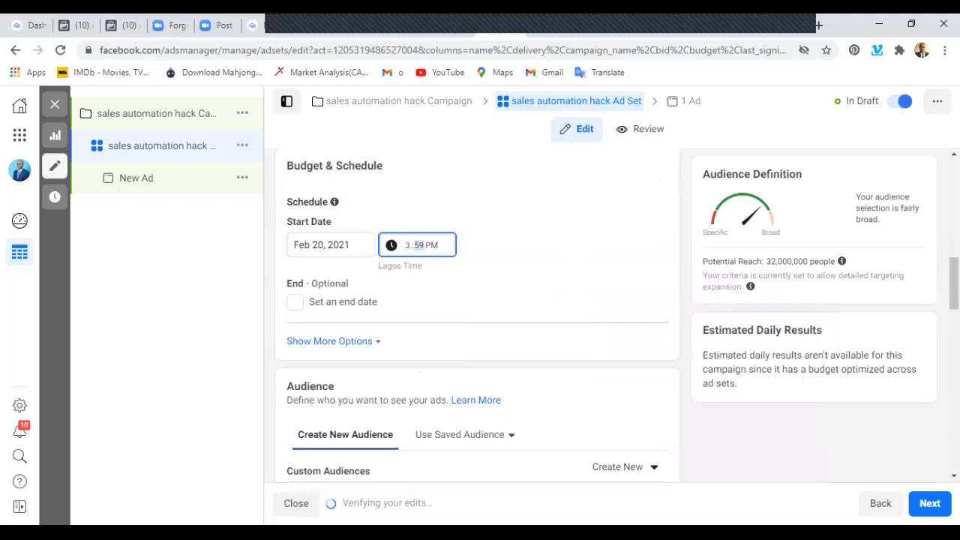
{"action": "left_click", "coordinate": [407, 246]}
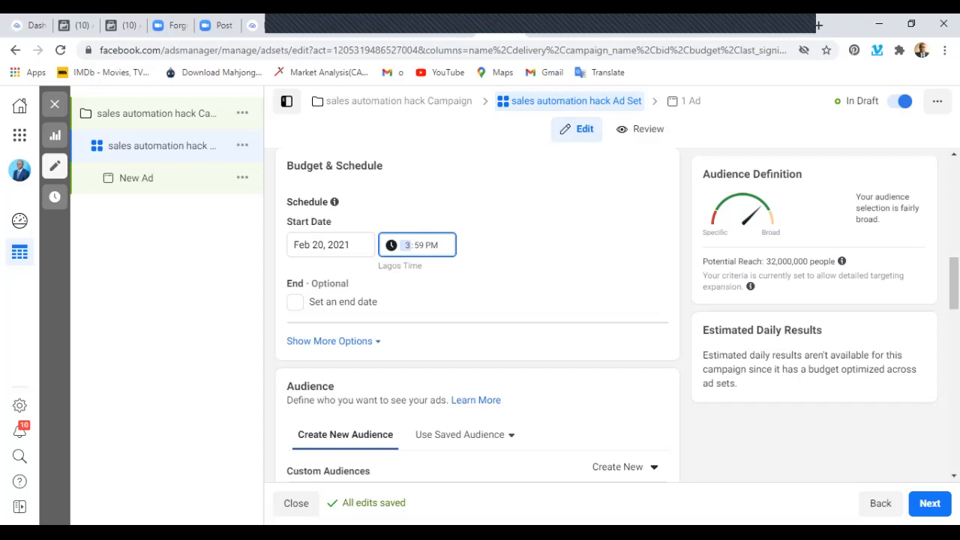
{"action": "type", "text": "7"}
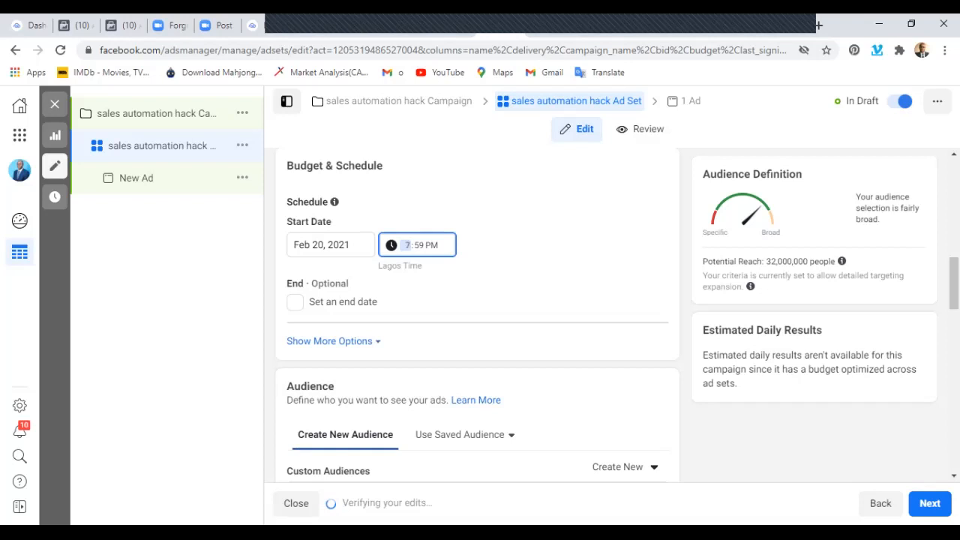
{"action": "key", "text": "Tab"}
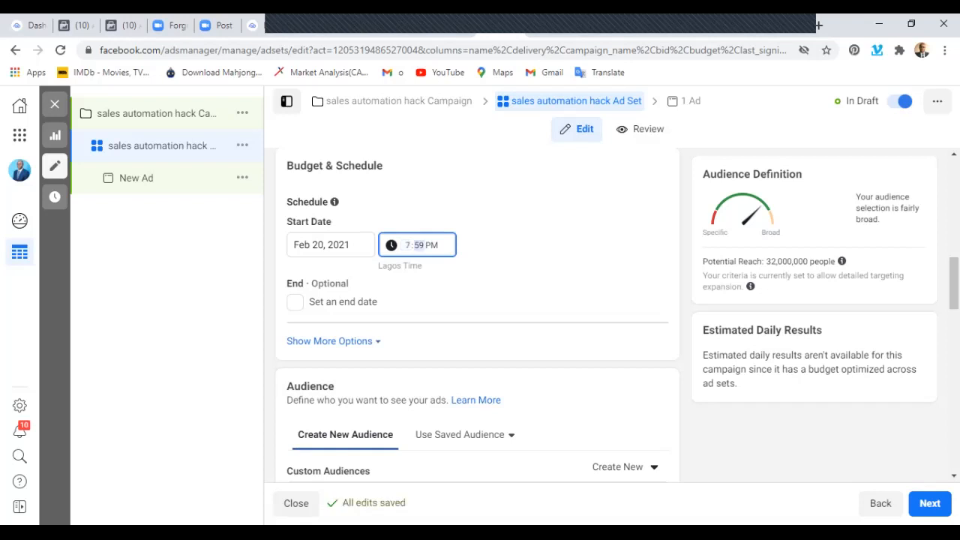
{"action": "type", "text": "00"}
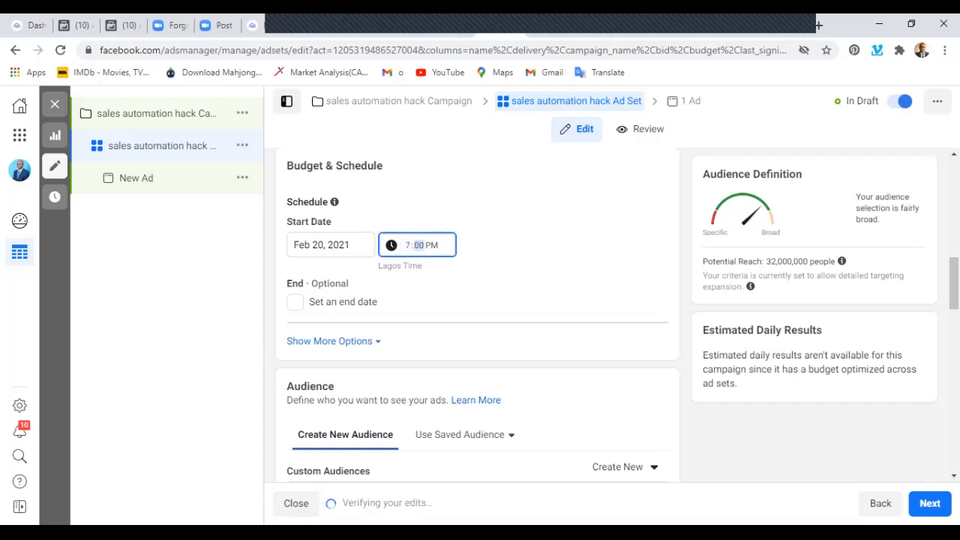
{"action": "key", "text": "Tab"}
{"action": "type", "text": "a"}
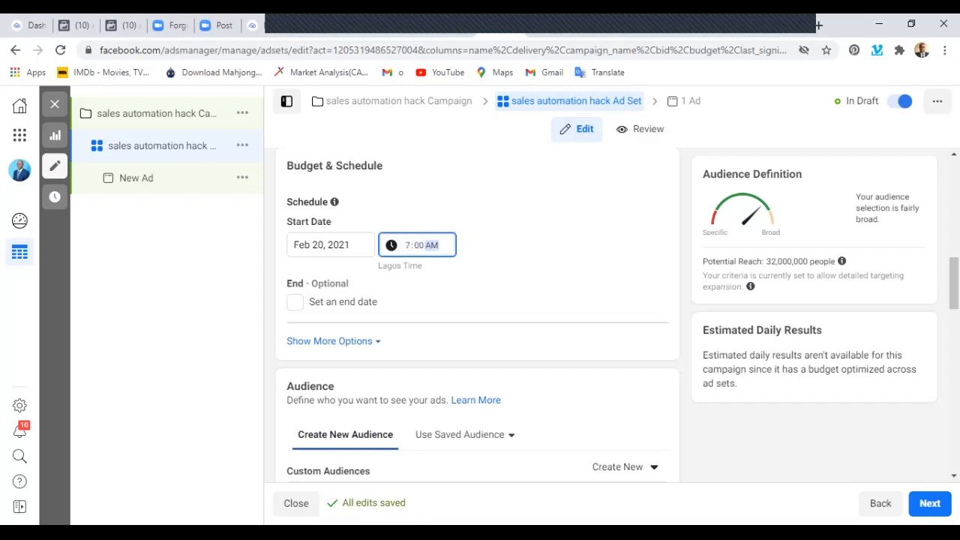
Enable an end date for the ad set and set it to Feb 23, 2021 at 7:00 AM.
{"action": "left_click", "coordinate": [295, 302]}
{"action": "left_click", "coordinate": [331, 335]}
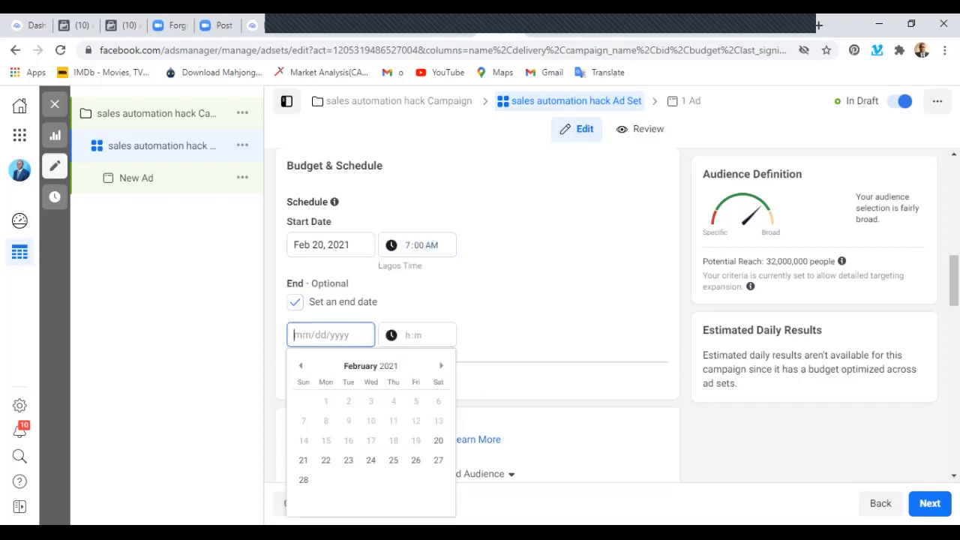
{"action": "mouse_move", "coordinate": [335, 202]}
{"action": "left_click", "coordinate": [348, 460]}
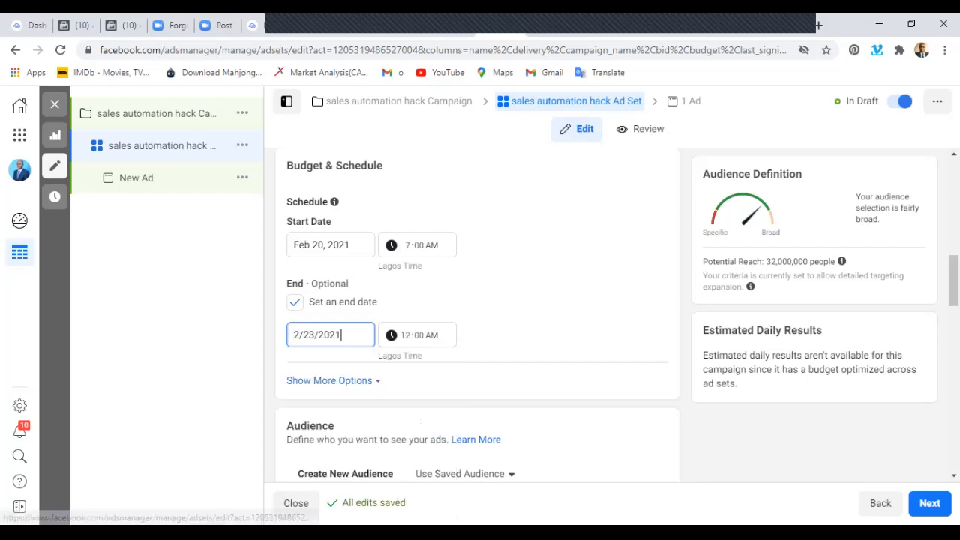
{"action": "left_click", "coordinate": [406, 336]}
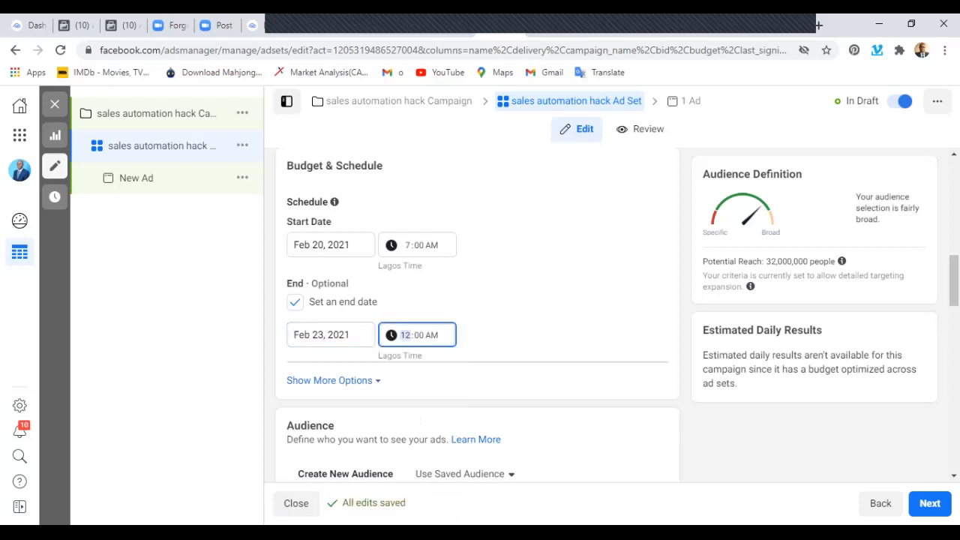
{"action": "type", "text": "7"}
{"action": "key", "text": "Tab"}
{"action": "key", "text": "Tab"}
Examine the ad set's audience settings, including custom audiences, locations, age and gender.
{"action": "scroll", "coordinate": [477, 315], "scroll_direction": "down", "scroll_amount": 3}
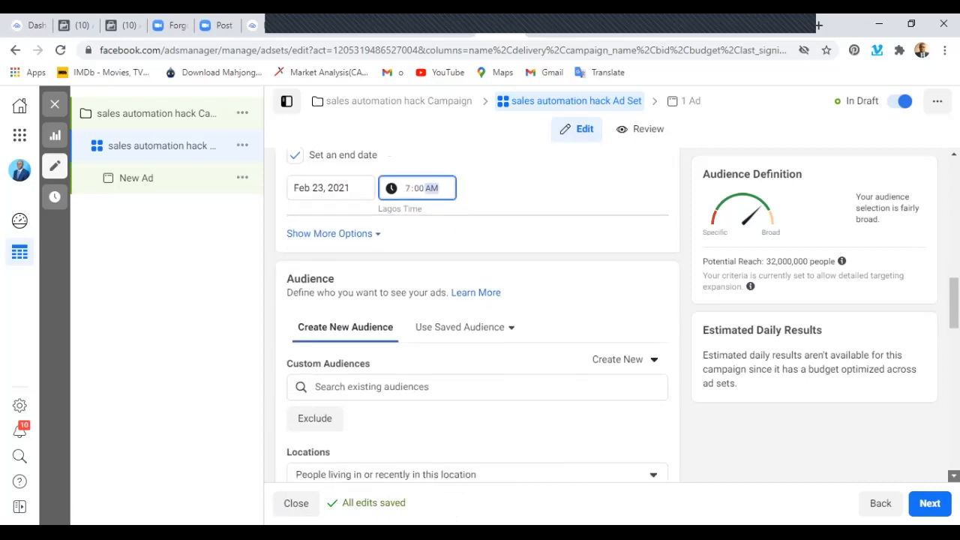
{"action": "scroll", "coordinate": [477, 315], "scroll_direction": "down", "scroll_amount": 1}
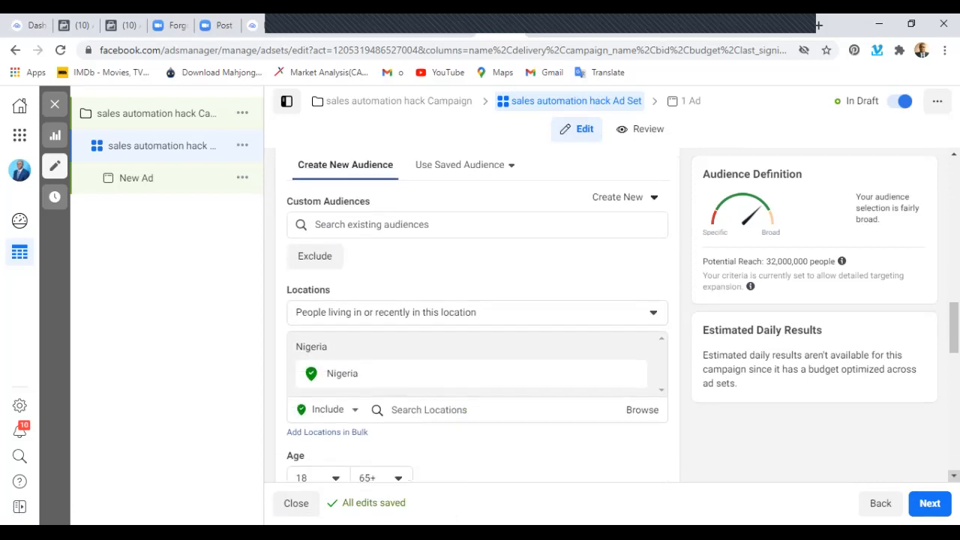
{"action": "scroll", "coordinate": [477, 315], "scroll_direction": "down", "scroll_amount": 1}
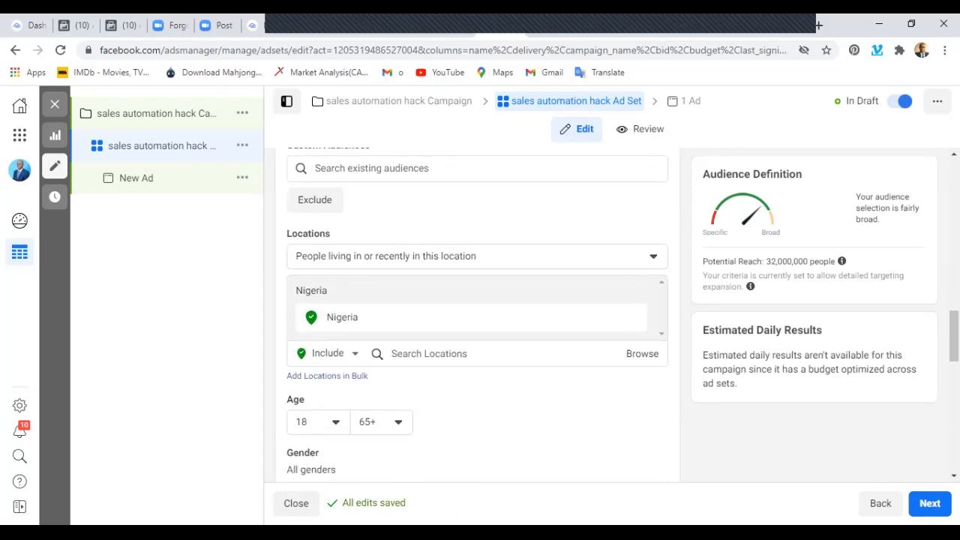
{"action": "scroll", "coordinate": [477, 315], "scroll_direction": "up", "scroll_amount": 3}
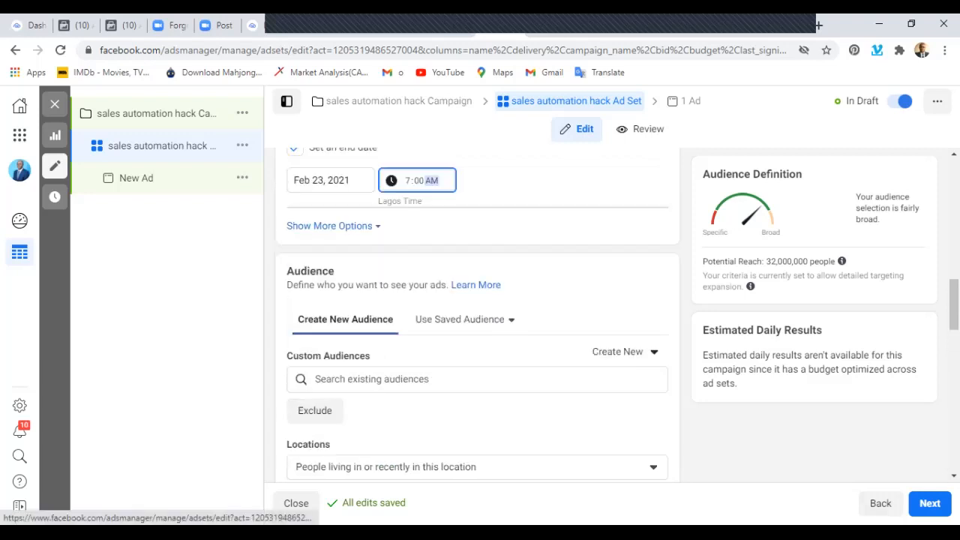
{"action": "scroll", "coordinate": [477, 315], "scroll_direction": "down", "scroll_amount": 2}
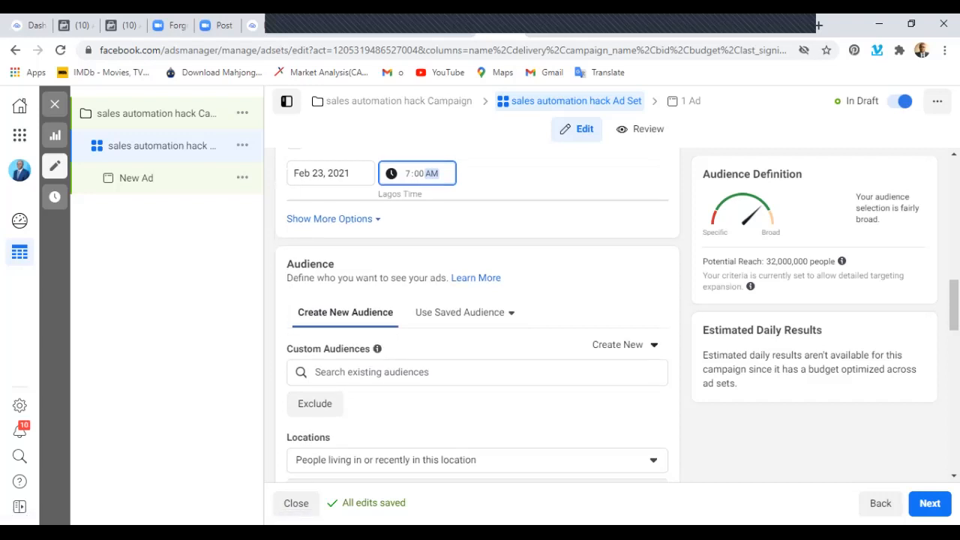
Remove Nigeria from the ad set's audience locations and review the available location-type options.
{"action": "scroll", "coordinate": [477, 315], "scroll_direction": "down", "scroll_amount": 2}
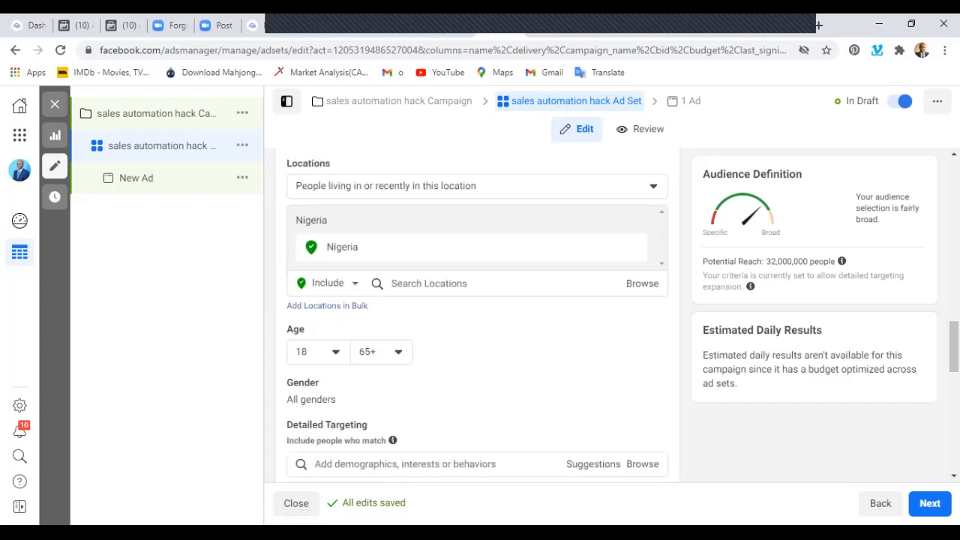
{"action": "scroll", "coordinate": [477, 316], "scroll_direction": "up", "scroll_amount": 1}
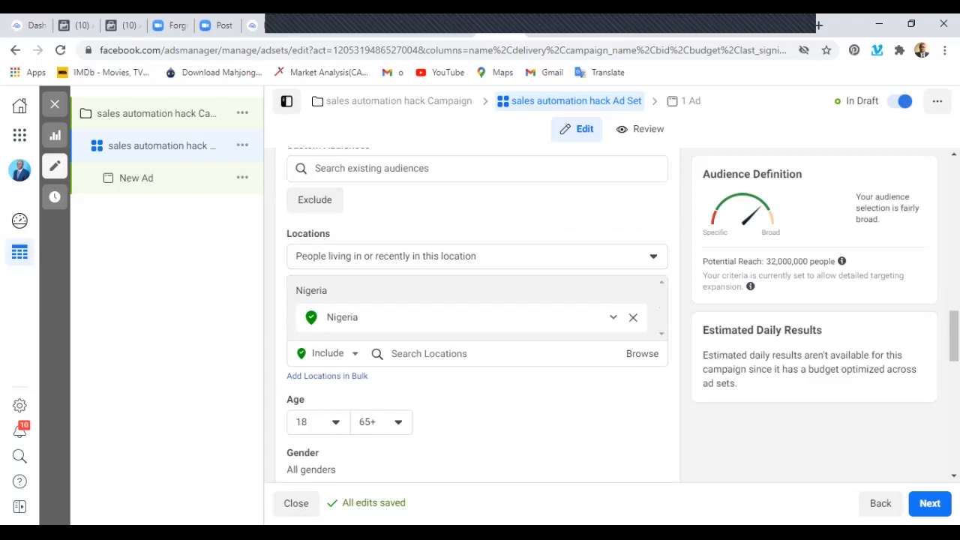
{"action": "left_click", "coordinate": [634, 317]}
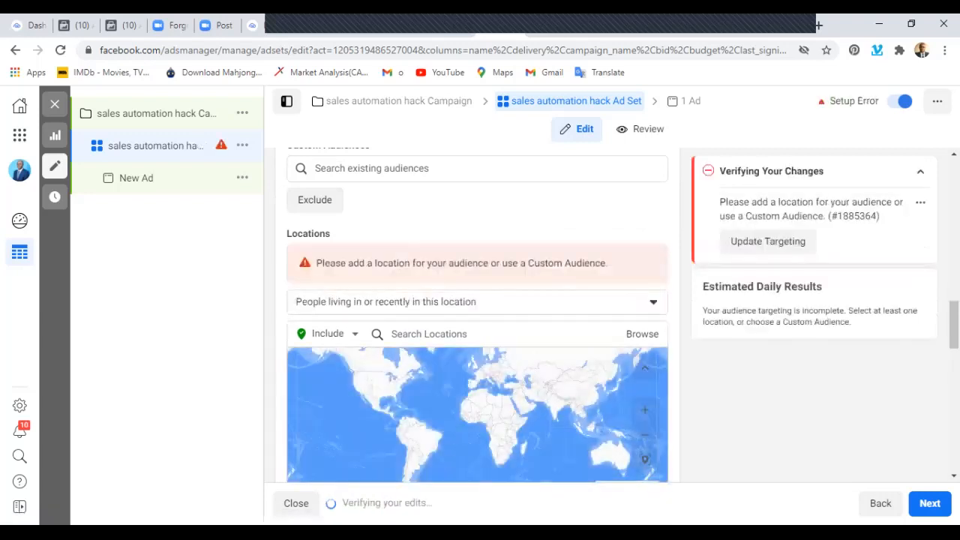
{"action": "scroll", "coordinate": [477, 315], "scroll_direction": "down", "scroll_amount": 1}
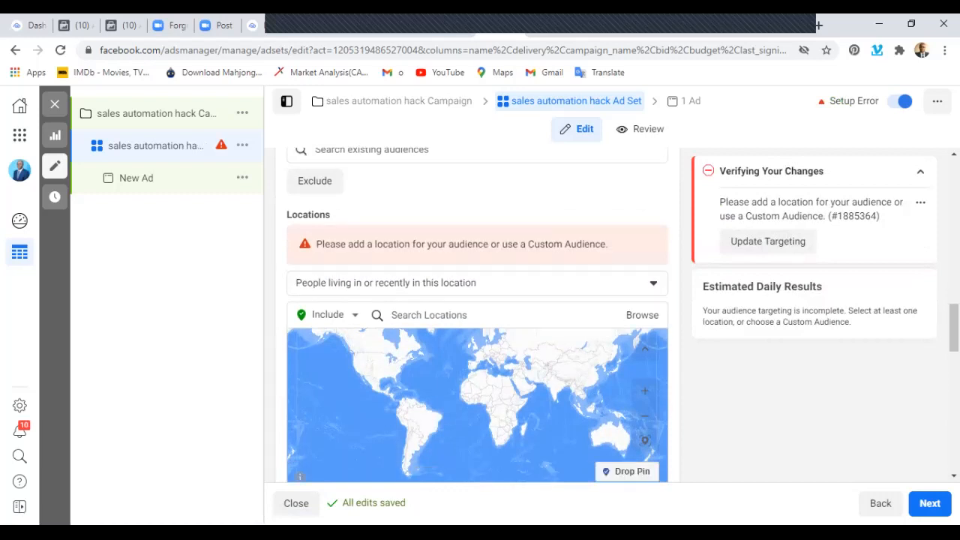
{"action": "scroll", "coordinate": [477, 315], "scroll_direction": "down", "scroll_amount": 3}
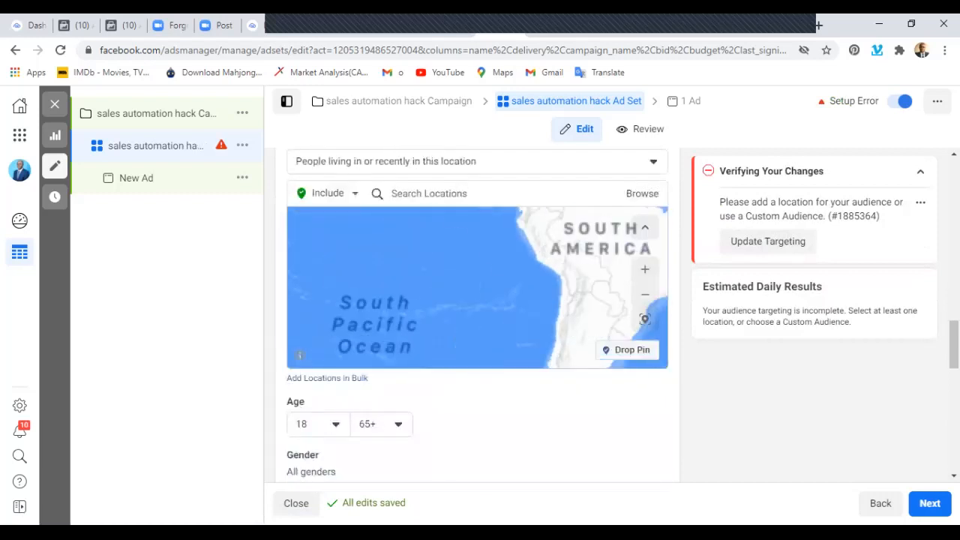
{"action": "scroll", "coordinate": [477, 315], "scroll_direction": "up", "scroll_amount": 2}
{"action": "scroll", "coordinate": [477, 315], "scroll_direction": "down", "scroll_amount": 1}
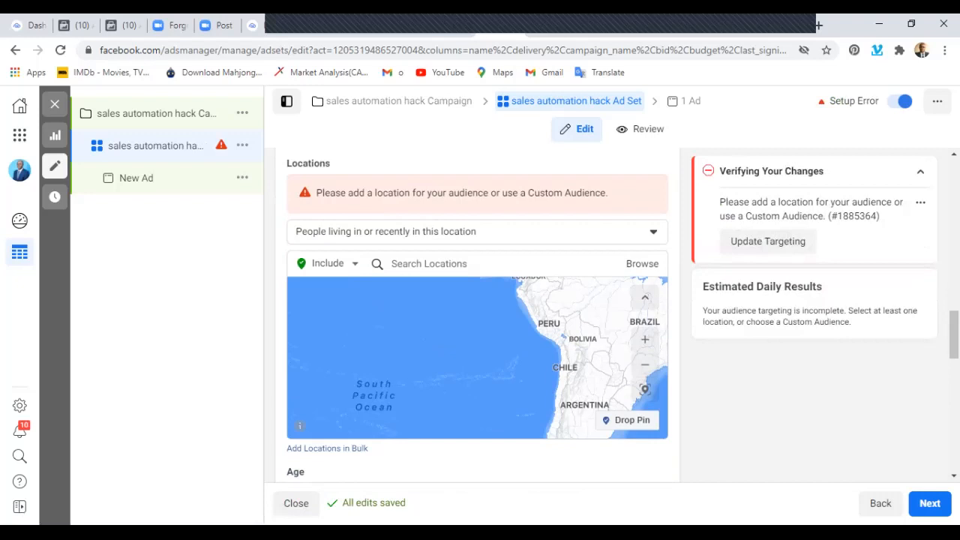
{"action": "left_click", "coordinate": [477, 232]}
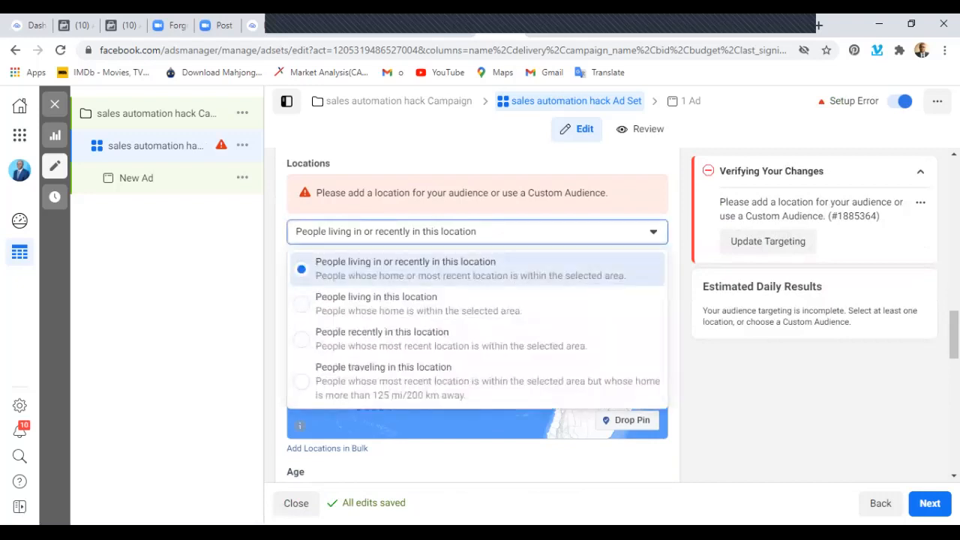
{"action": "key", "text": "Escape"}
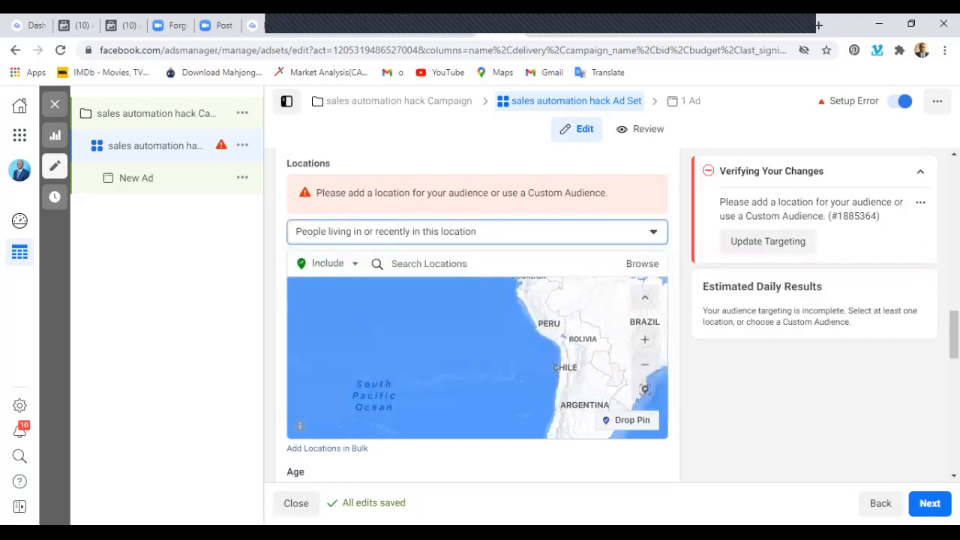
Try including the country Nigeria in the audience's locations and remove it again.
{"action": "left_click", "coordinate": [430, 264]}
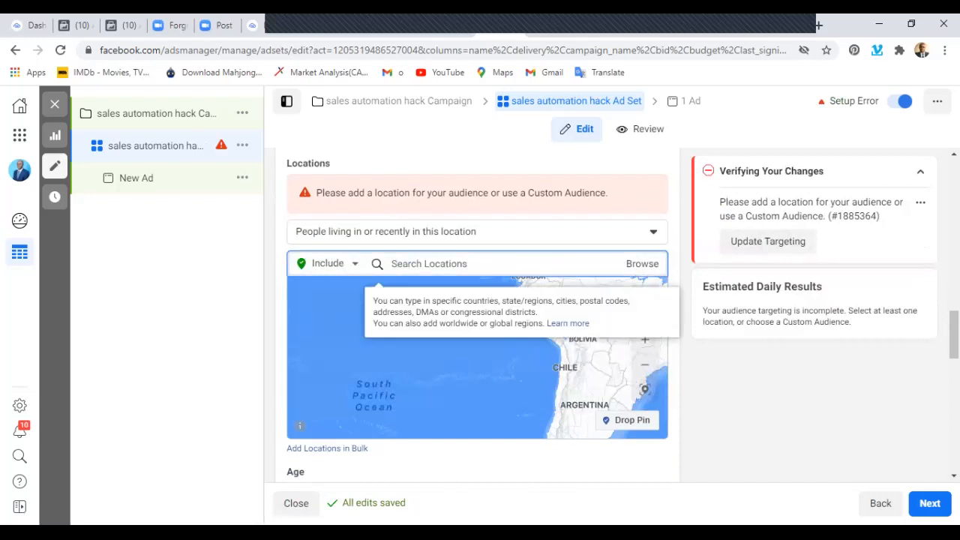
{"action": "type", "text": "Nigeria"}
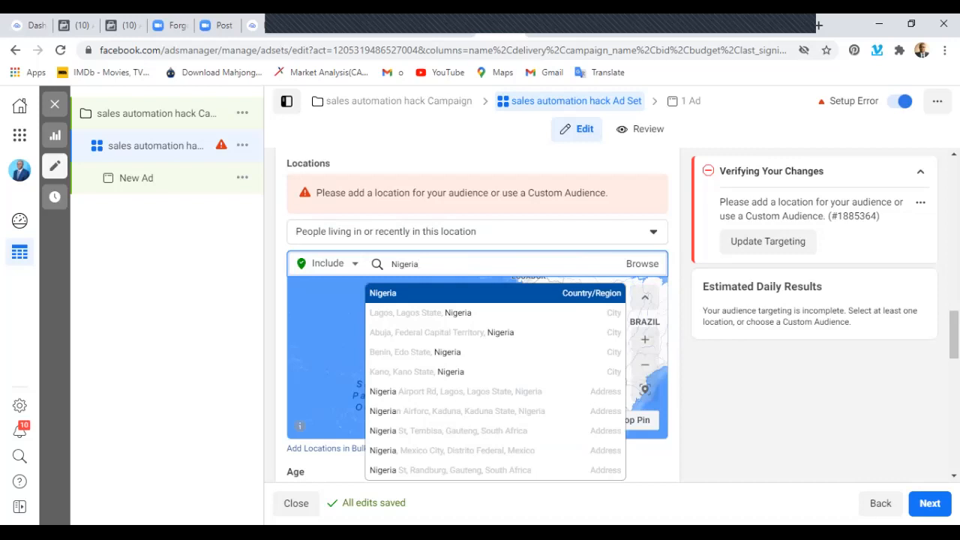
{"action": "key", "text": "Return"}
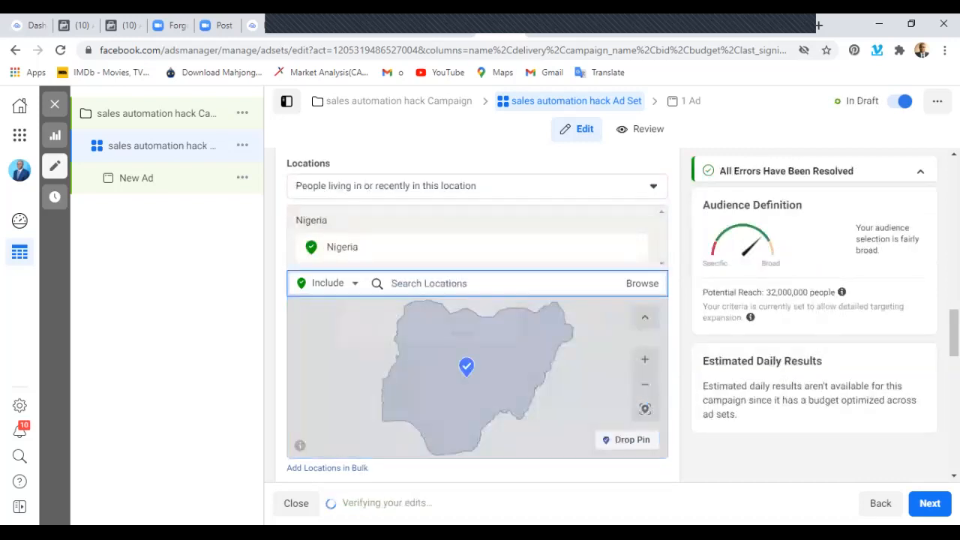
{"action": "left_click", "coordinate": [633, 248]}
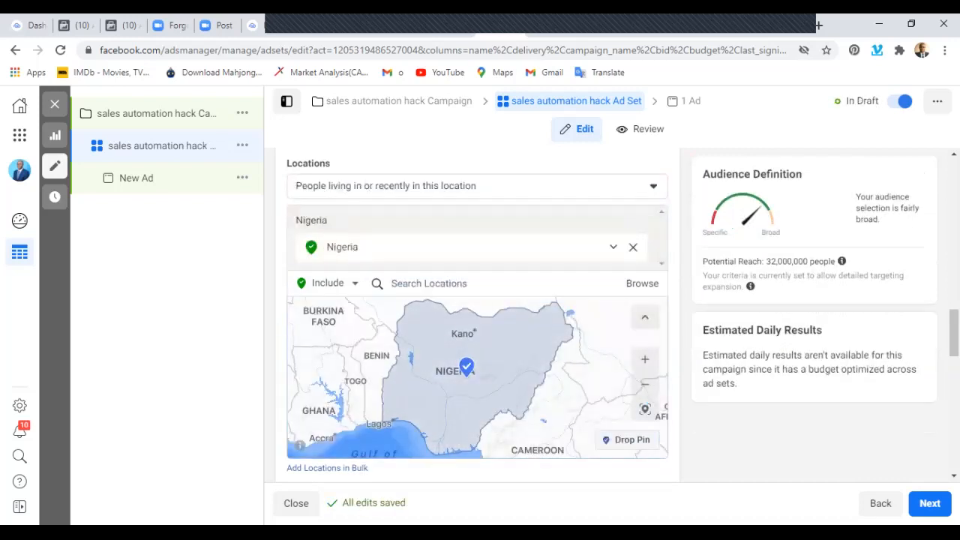
Include the city of Los Angeles, California, United States in the ad set's audience locations.
{"action": "left_click", "coordinate": [429, 264]}
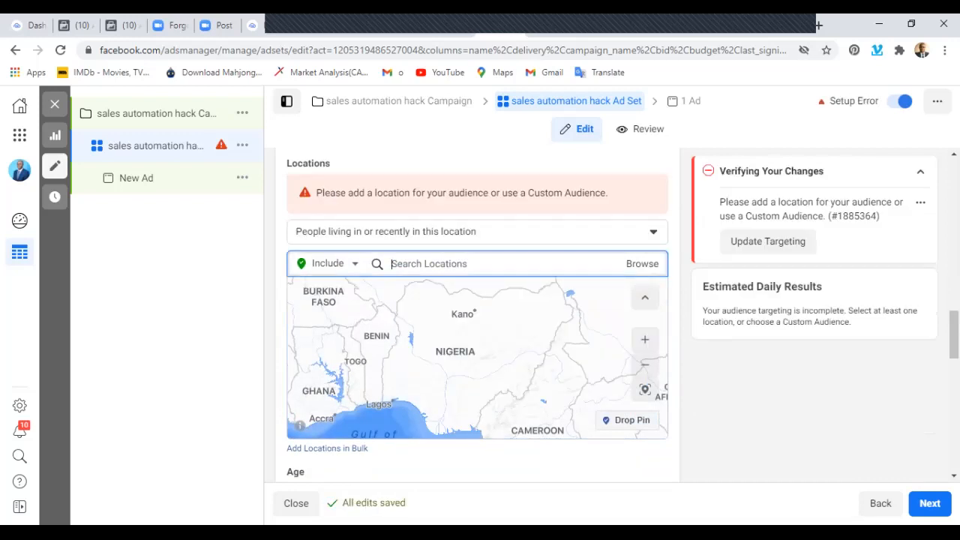
{"action": "type", "text": "los angele"}
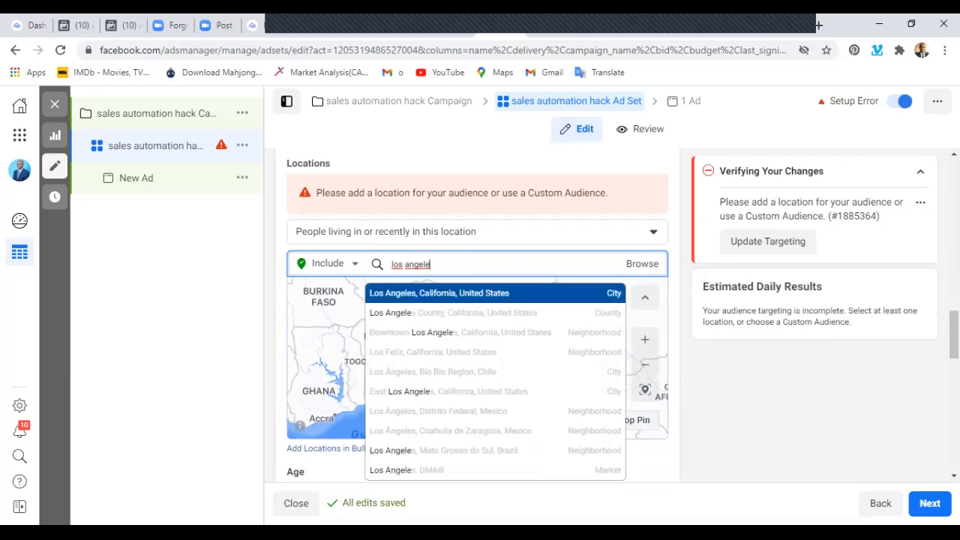
{"action": "key", "text": "Down"}
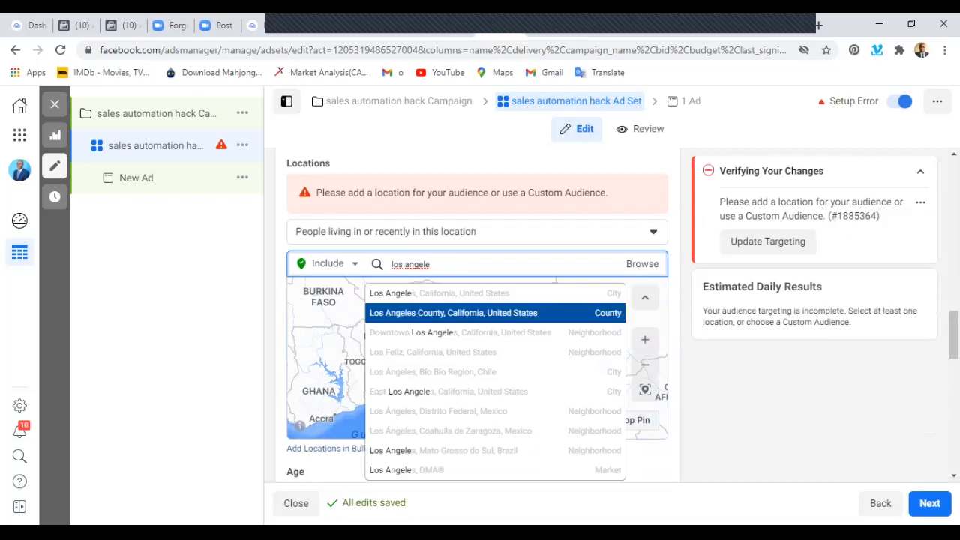
{"action": "key", "text": "Down"}
{"action": "key", "text": "Up"}
{"action": "key", "text": "Up"}
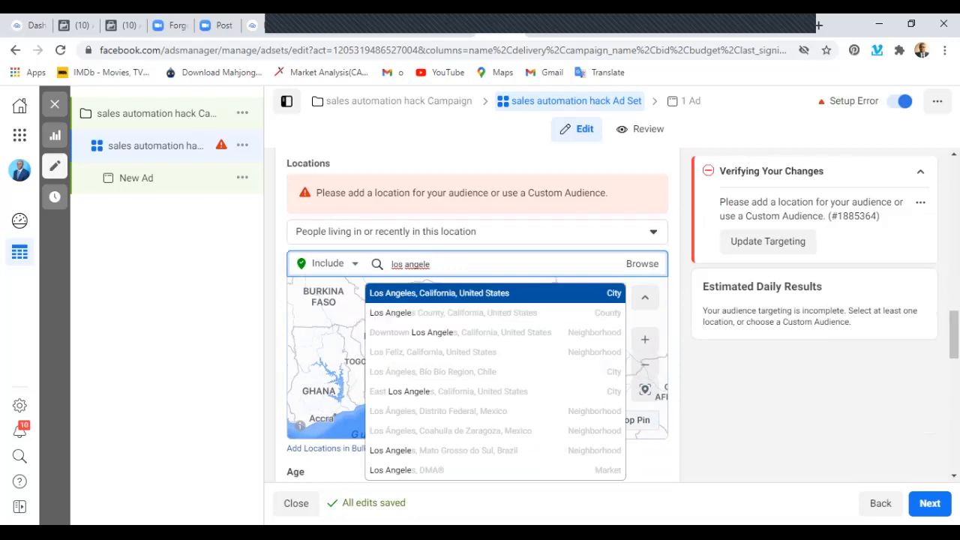
{"action": "key", "text": "Return"}
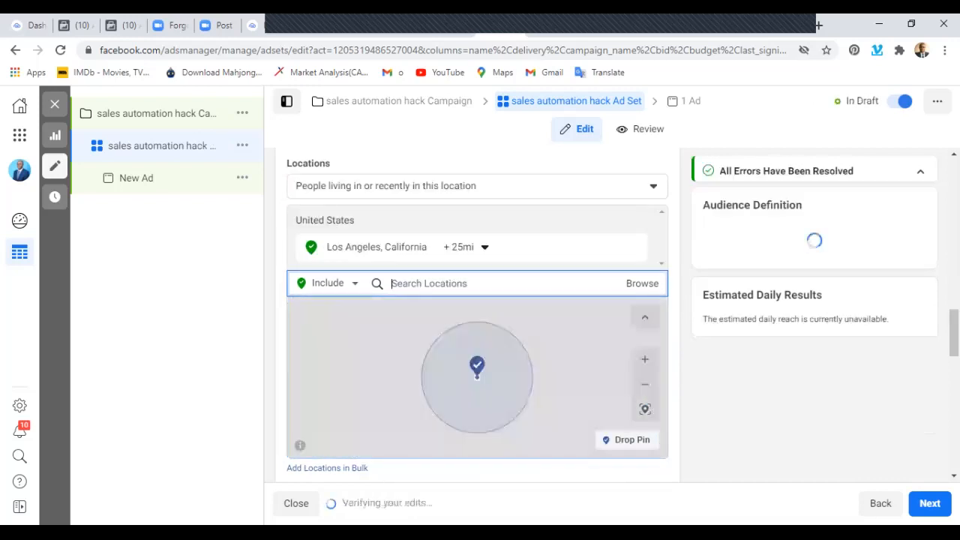
Add the state of Lagos, Nigeria as another included location for the audience.
{"action": "type", "text": "la"}
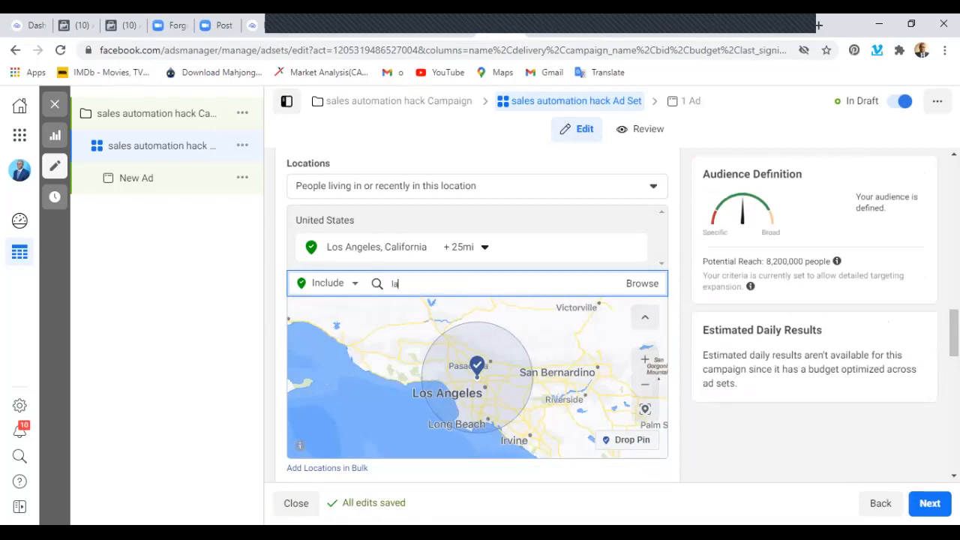
{"action": "type", "text": "gos nigeria"}
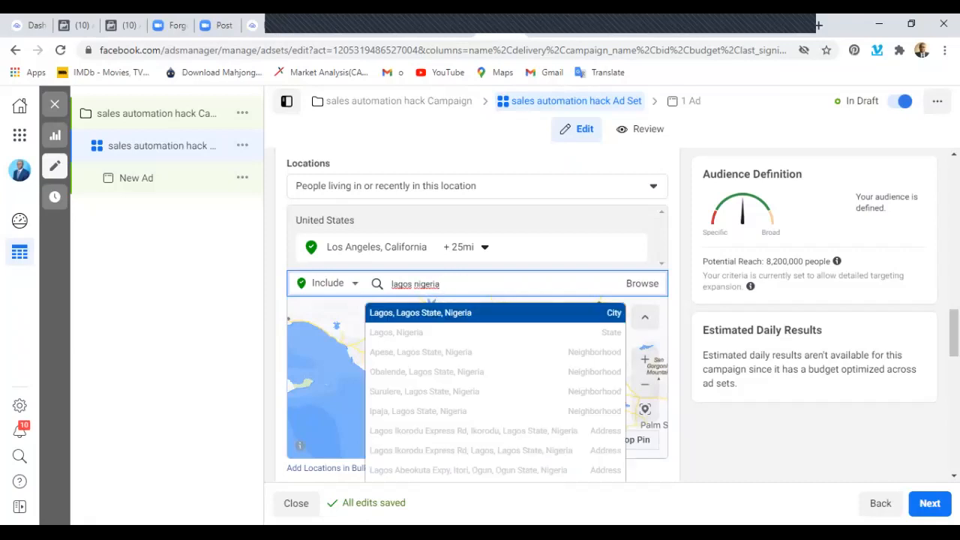
{"action": "key", "text": "Down"}
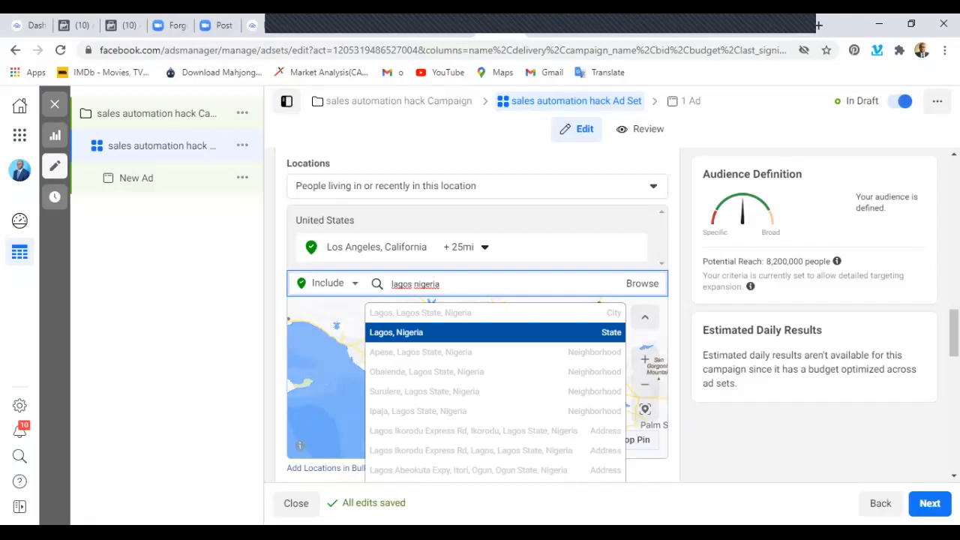
{"action": "key", "text": "Return"}
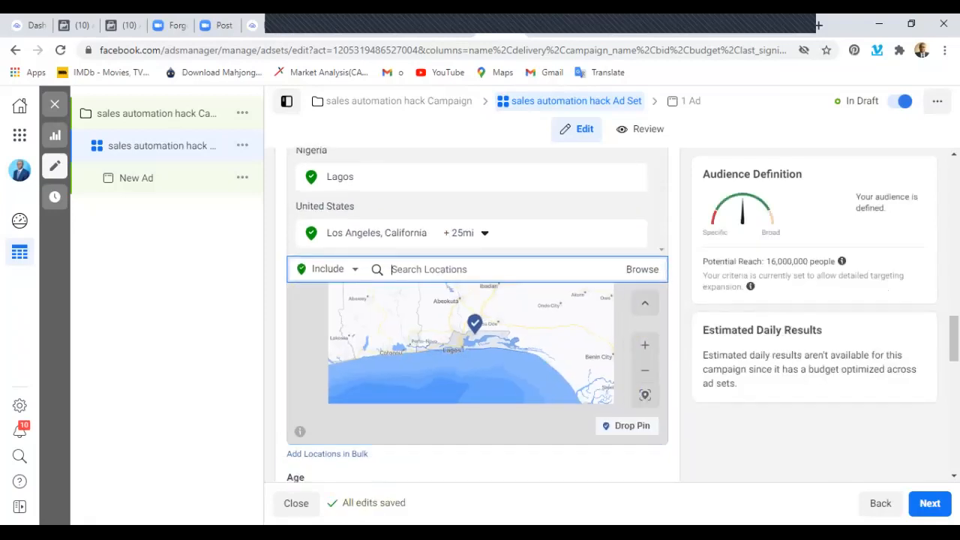
Set the audience's age range to a minimum of 35 and a maximum of 55.
{"action": "scroll", "coordinate": [477, 316], "scroll_direction": "down", "scroll_amount": 2}
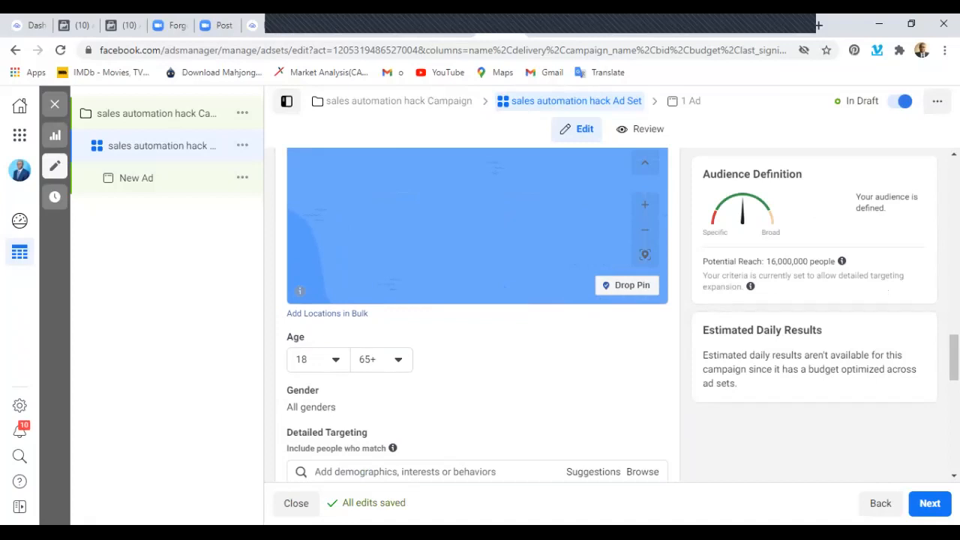
{"action": "scroll", "coordinate": [477, 315], "scroll_direction": "up", "scroll_amount": 1}
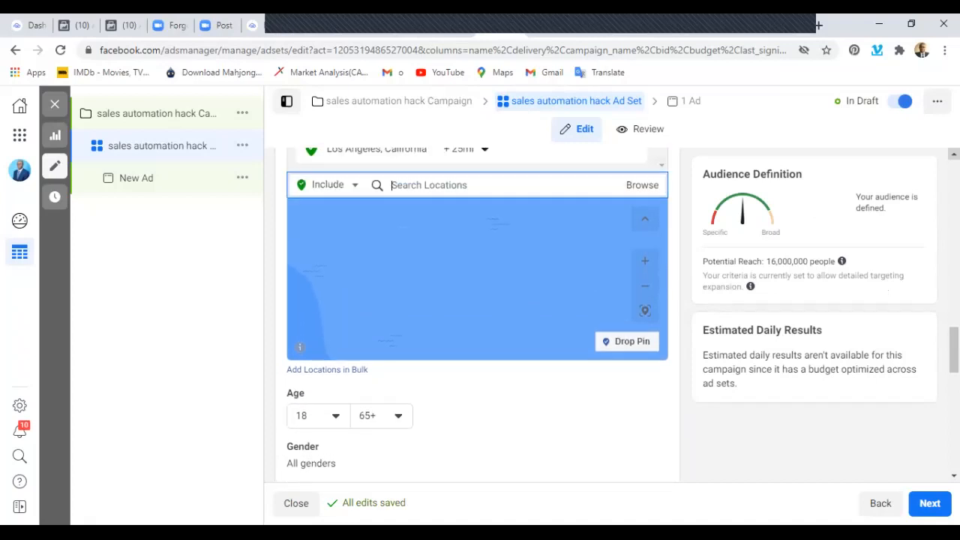
{"action": "scroll", "coordinate": [477, 315], "scroll_direction": "down", "scroll_amount": 1}
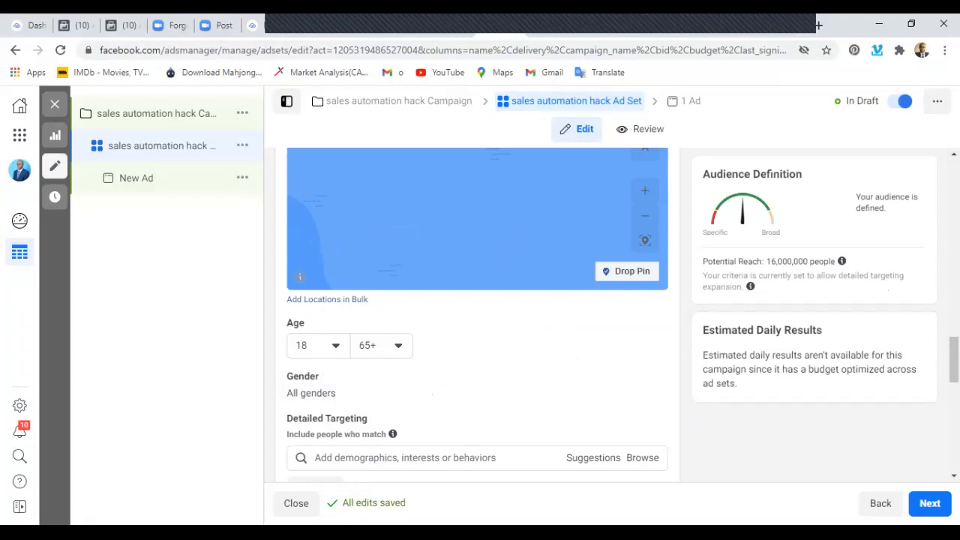
{"action": "left_click", "coordinate": [334, 346]}
{"action": "scroll", "coordinate": [357, 292], "scroll_direction": "down", "scroll_amount": 2}
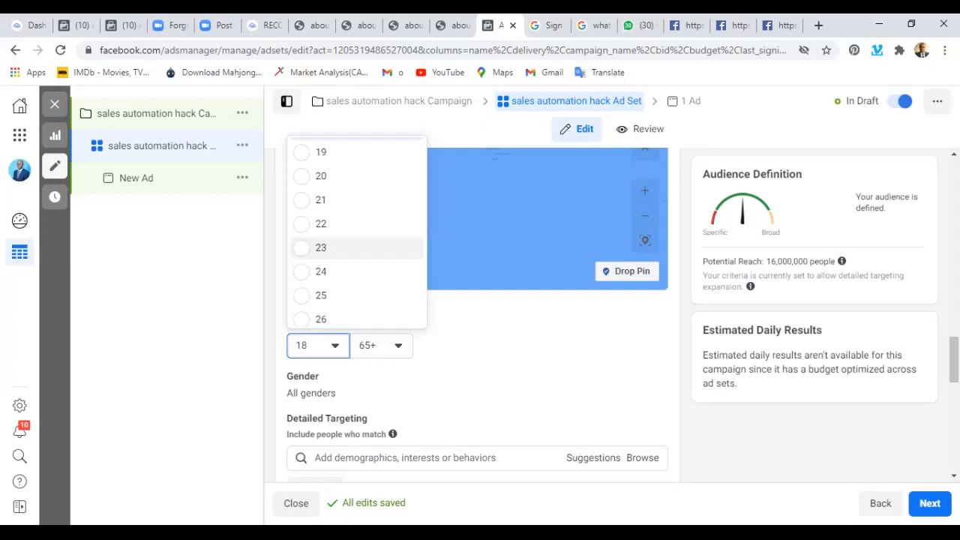
{"action": "scroll", "coordinate": [357, 251], "scroll_direction": "down", "scroll_amount": 5}
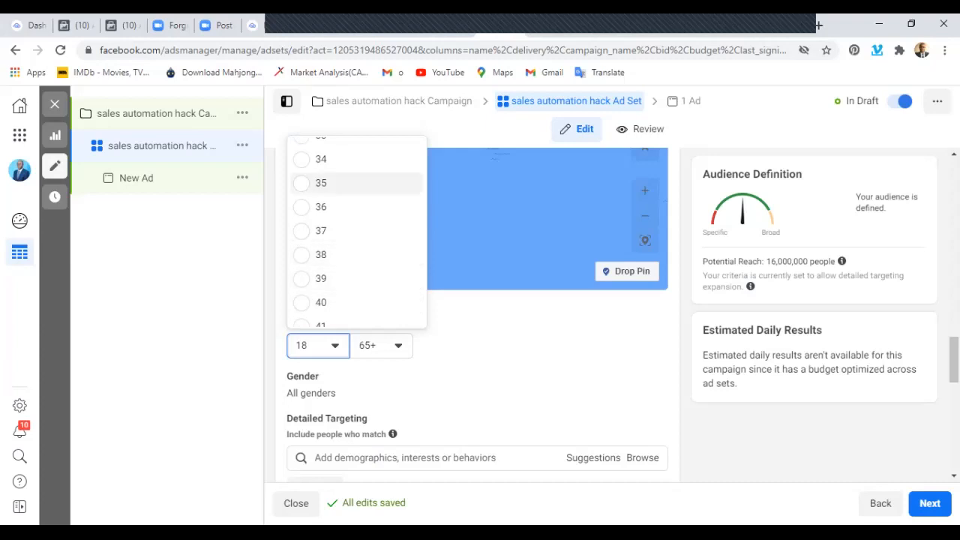
{"action": "left_click", "coordinate": [300, 183]}
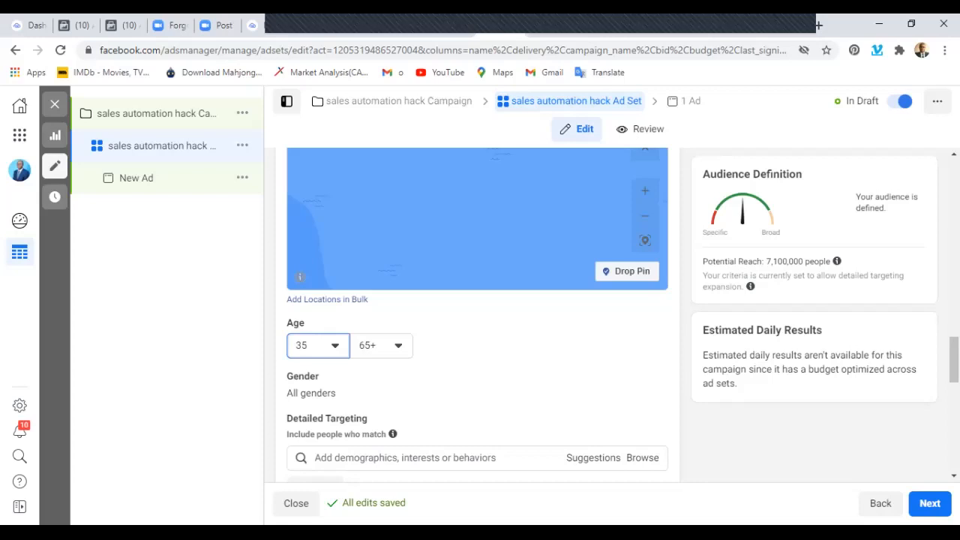
{"action": "left_click", "coordinate": [390, 346]}
{"action": "scroll", "coordinate": [420, 220], "scroll_direction": "up", "scroll_amount": 1}
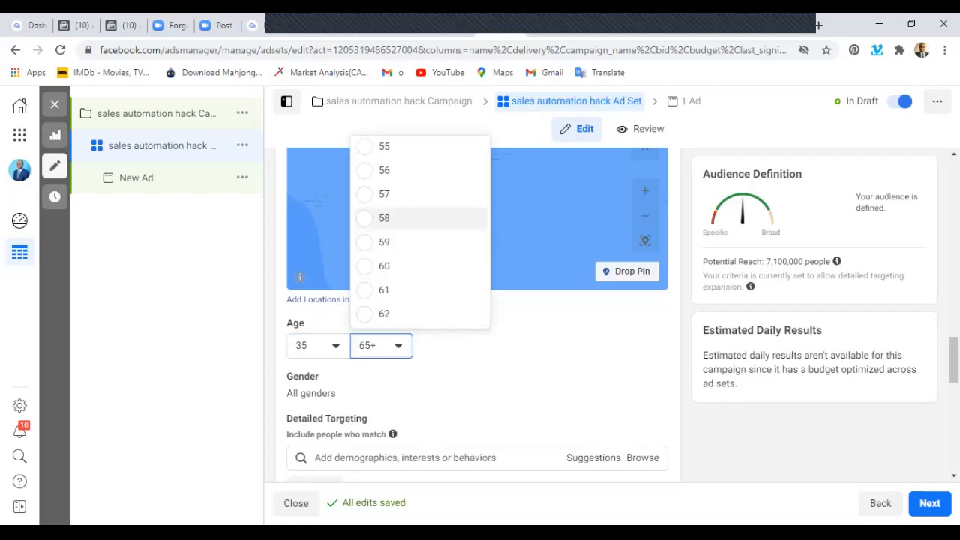
{"action": "scroll", "coordinate": [421, 218], "scroll_direction": "up", "scroll_amount": 1}
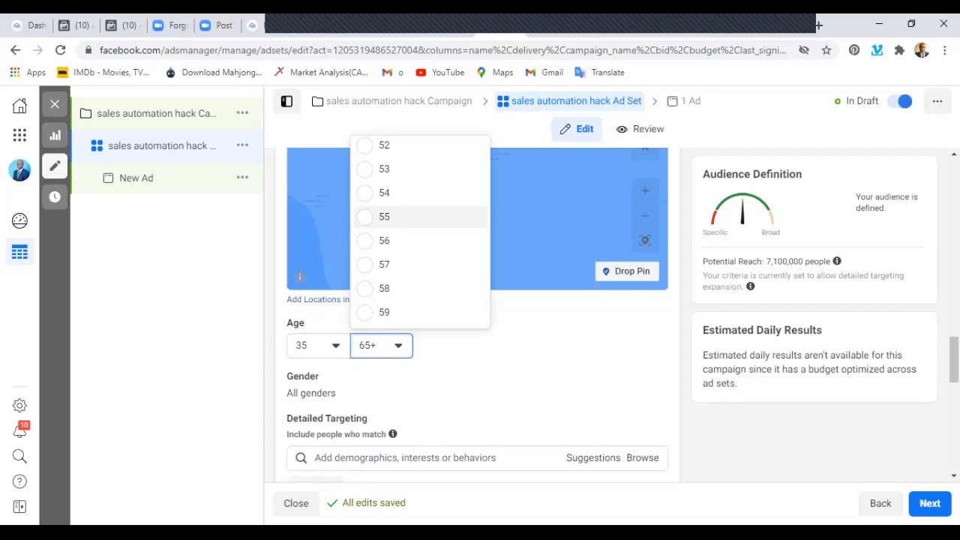
{"action": "left_click", "coordinate": [420, 217]}
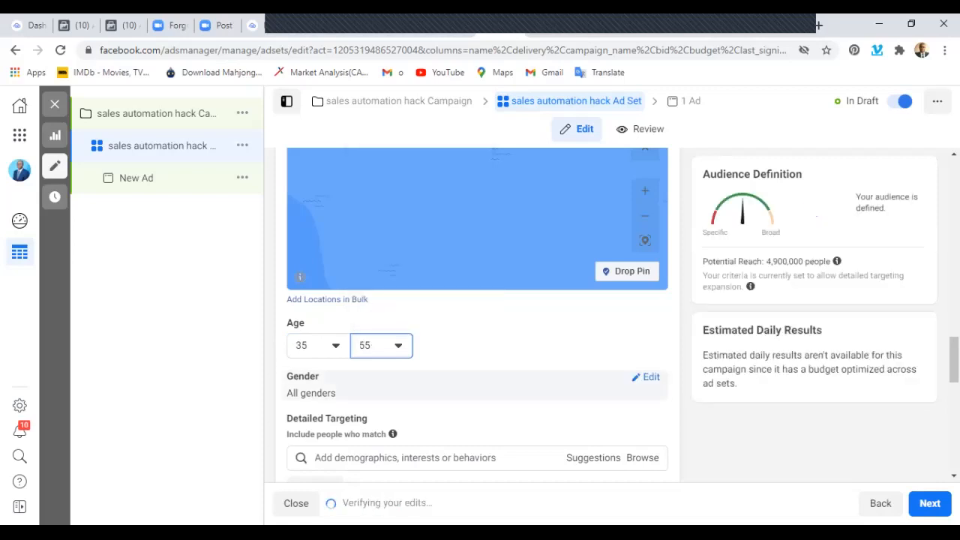
Try the Women and Men options for the audience's gender and set it back to All.
{"action": "left_click", "coordinate": [645, 377]}
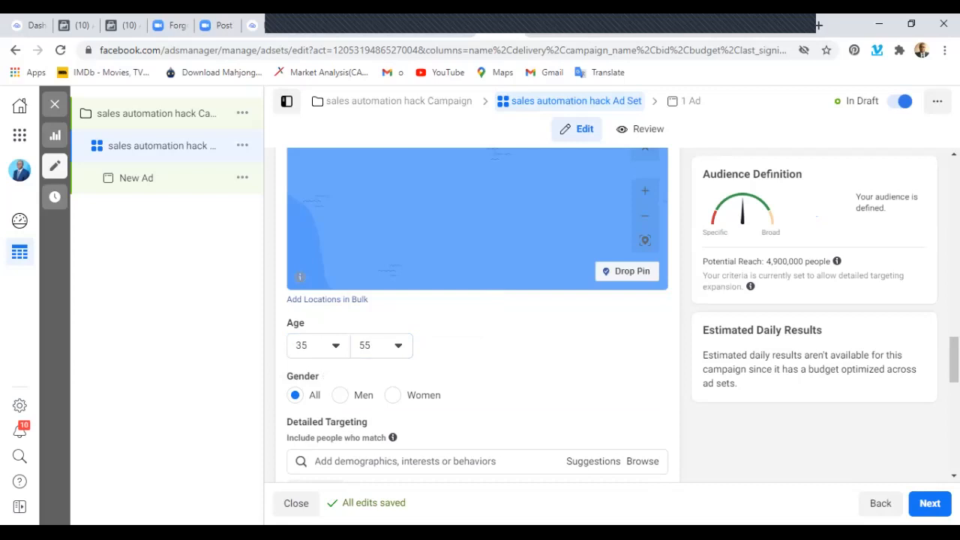
{"action": "left_click", "coordinate": [393, 396]}
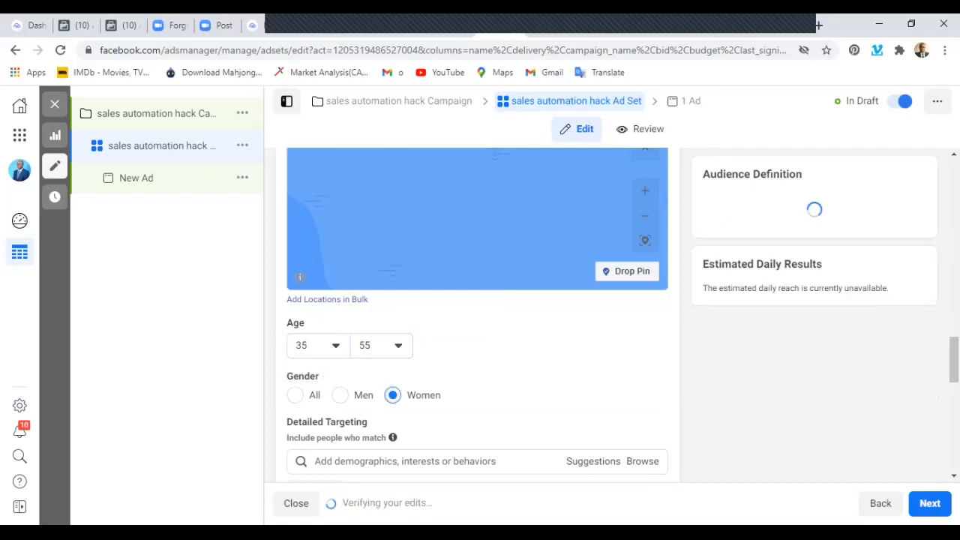
{"action": "left_click", "coordinate": [339, 395]}
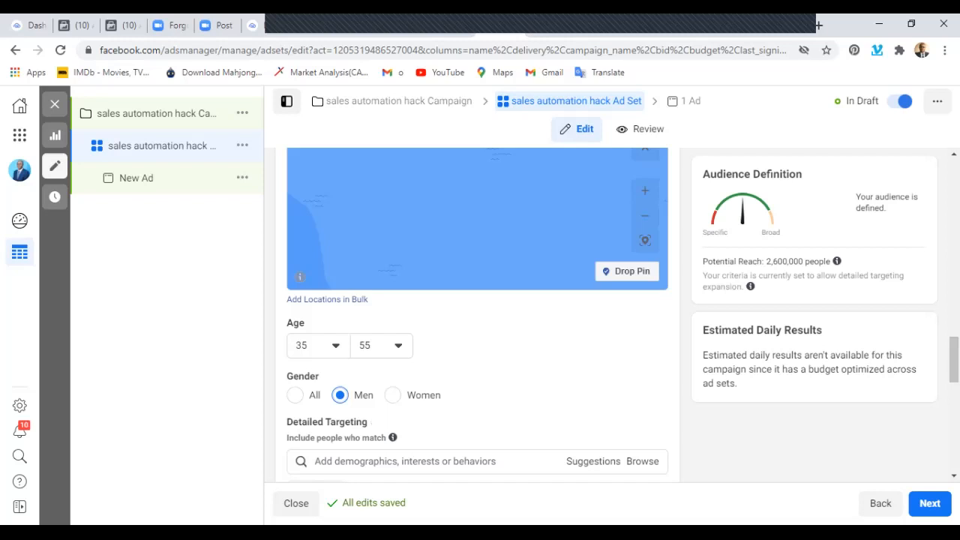
{"action": "left_click", "coordinate": [394, 396]}
{"action": "left_click", "coordinate": [295, 396]}
Turn off Detailed Targeting Expansion for the ad set's audience.
{"action": "scroll", "coordinate": [477, 315], "scroll_direction": "down", "scroll_amount": 3}
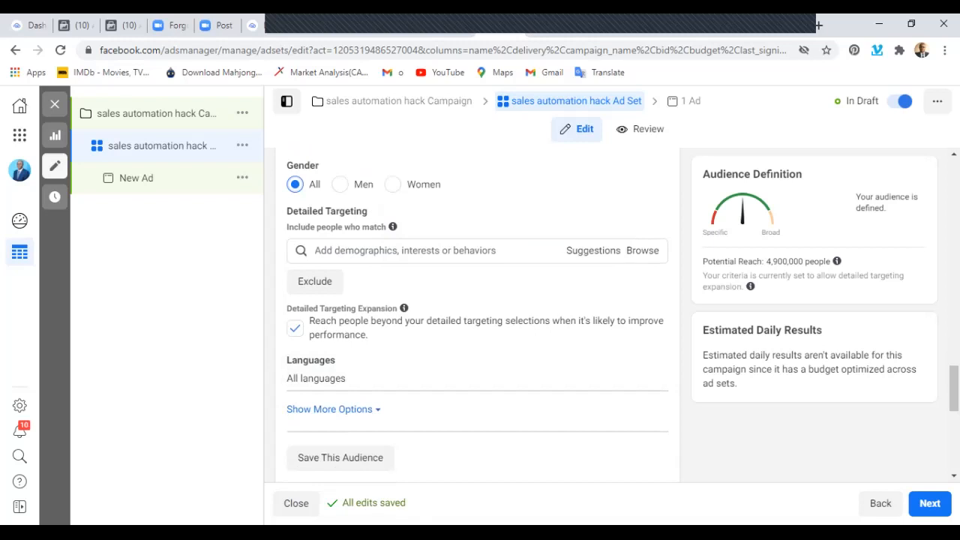
{"action": "left_click", "coordinate": [294, 329]}
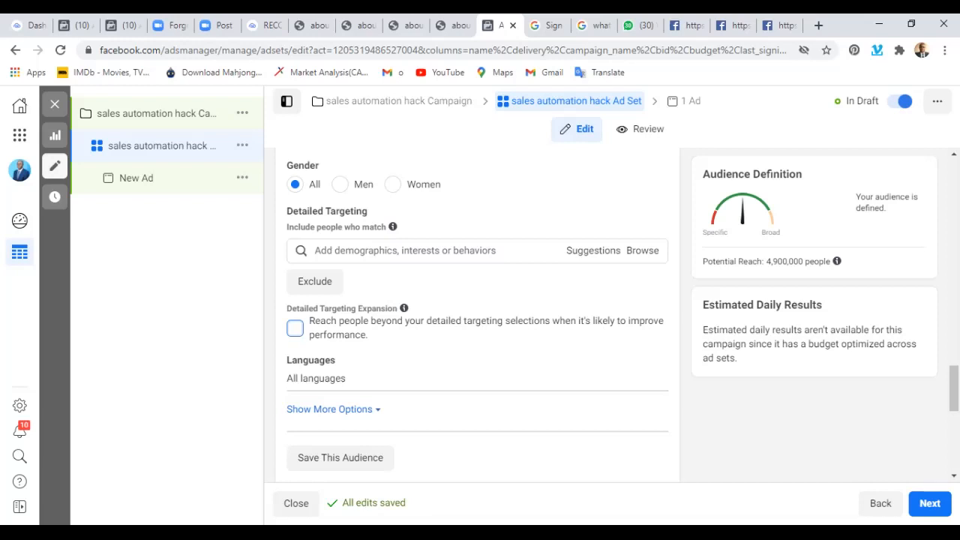
Add Robert Kiyosaki as an included interest in the ad set's detailed targeting.
{"action": "left_click", "coordinate": [316, 251]}
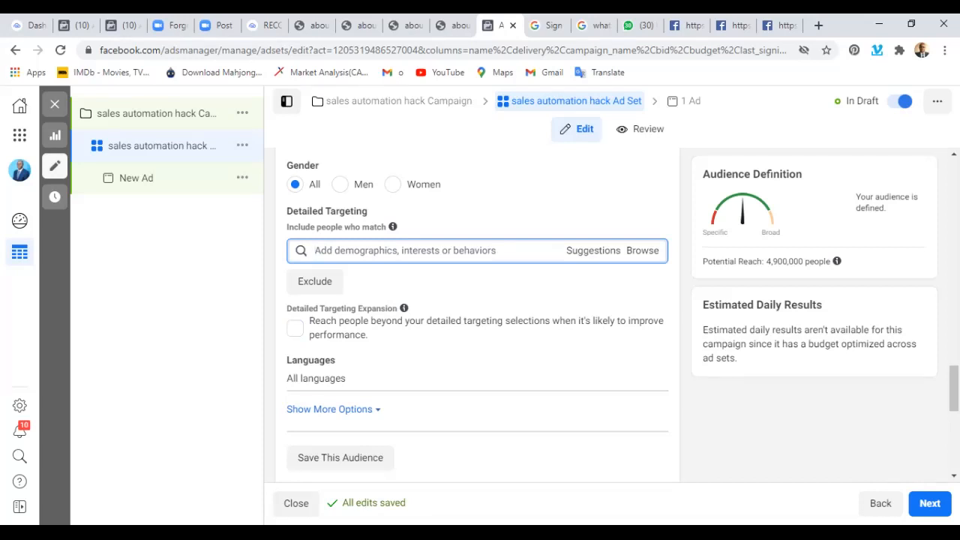
{"action": "type", "text": "r"}
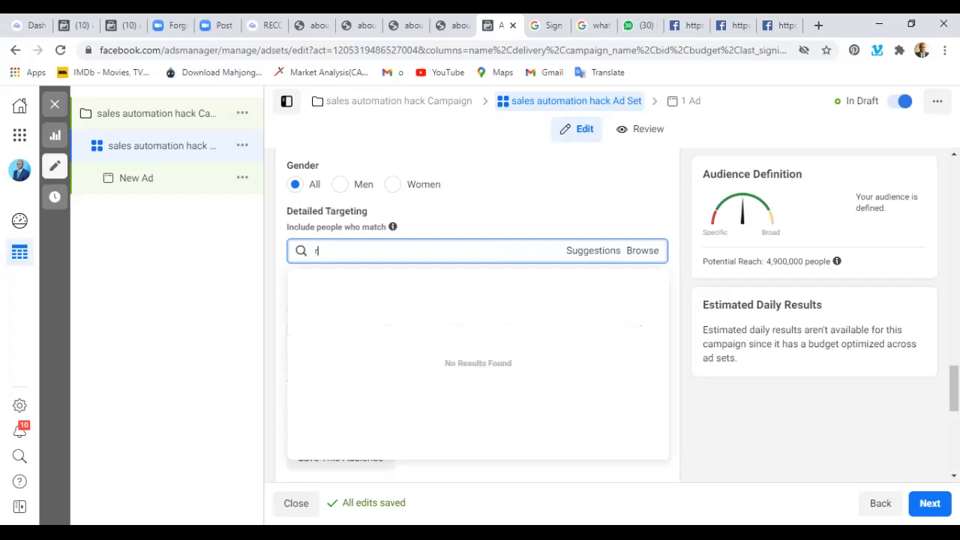
{"action": "type", "text": "obert"}
{"action": "type", "text": " kiyosa"}
{"action": "type", "text": "li"}
{"action": "key", "text": "BackSpace"}
{"action": "key", "text": "BackSpace"}
{"action": "type", "text": "ki"}
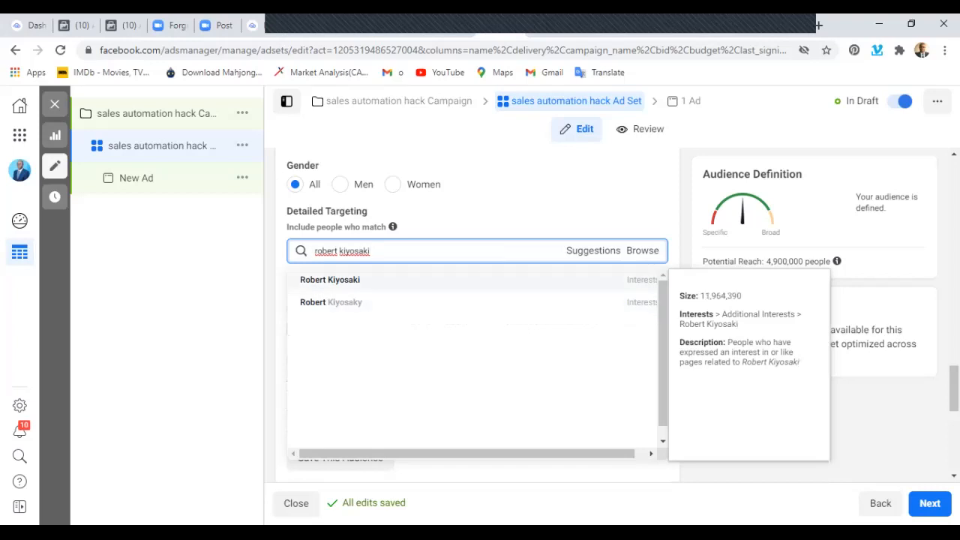
{"action": "key", "text": "Return"}
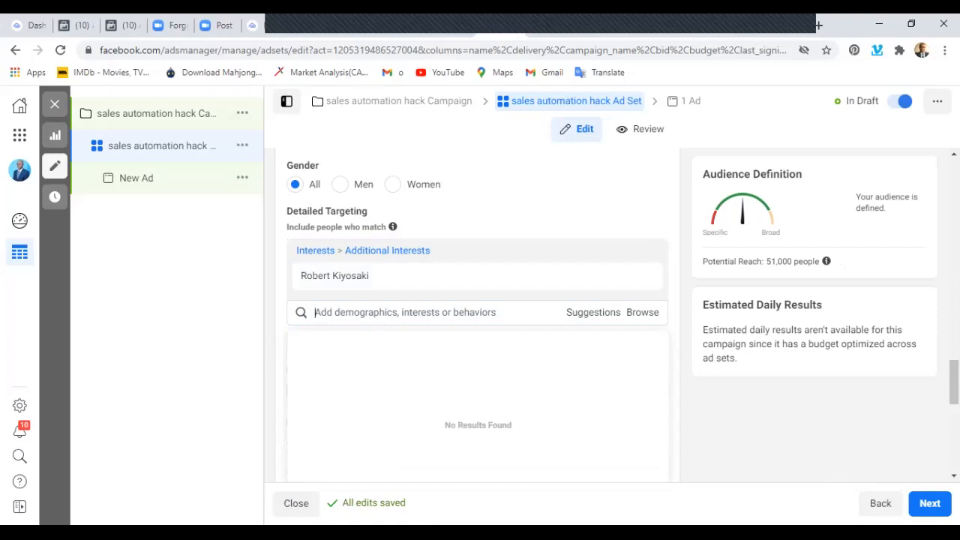
Add Brian Tracy and Dale Carnegie as interests in the detailed targeting.
{"action": "type", "text": "brian tracy"}
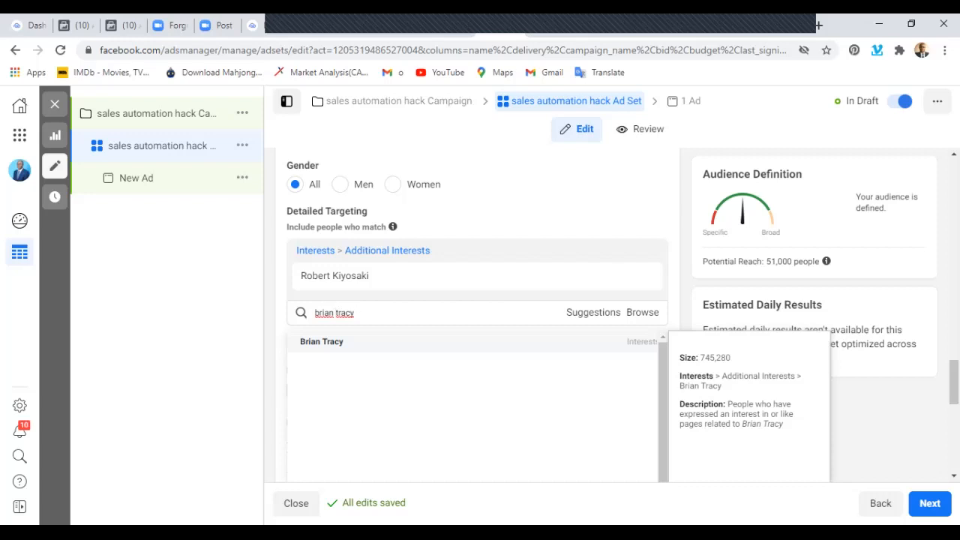
{"action": "key", "text": "Return"}
{"action": "left_click", "coordinate": [405, 345]}
{"action": "type", "text": "dale carneg"}
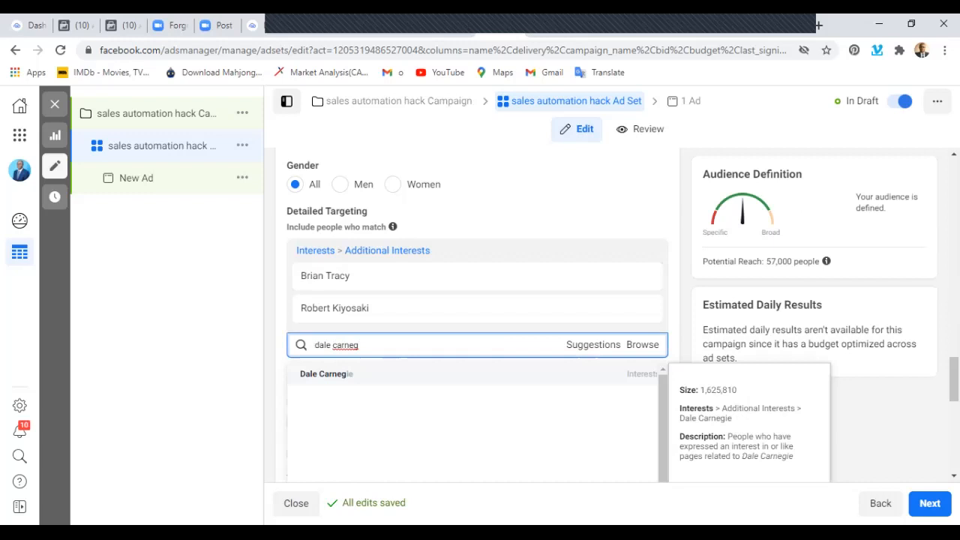
{"action": "key", "text": "Return"}
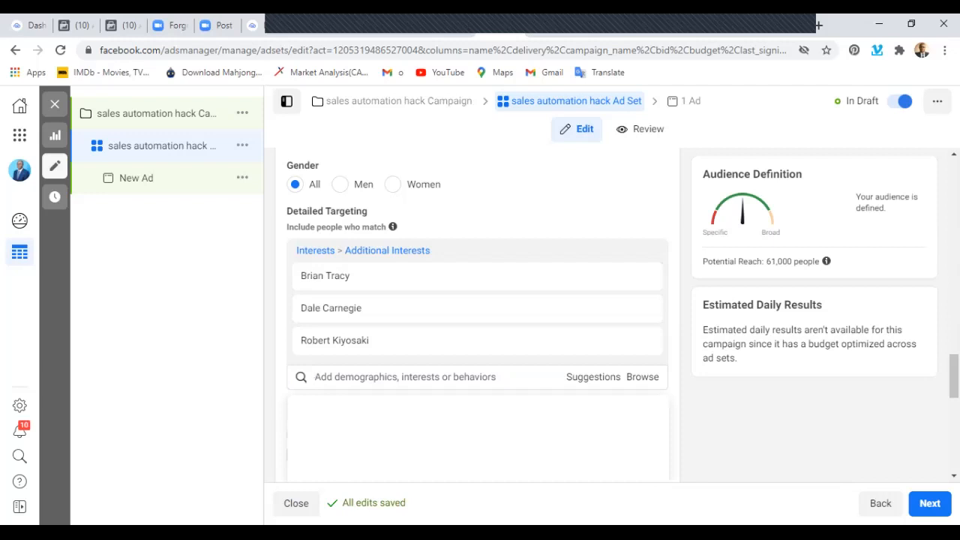
Add Grant Cardone as an interest in the detailed targeting.
{"action": "type", "text": "grant "}
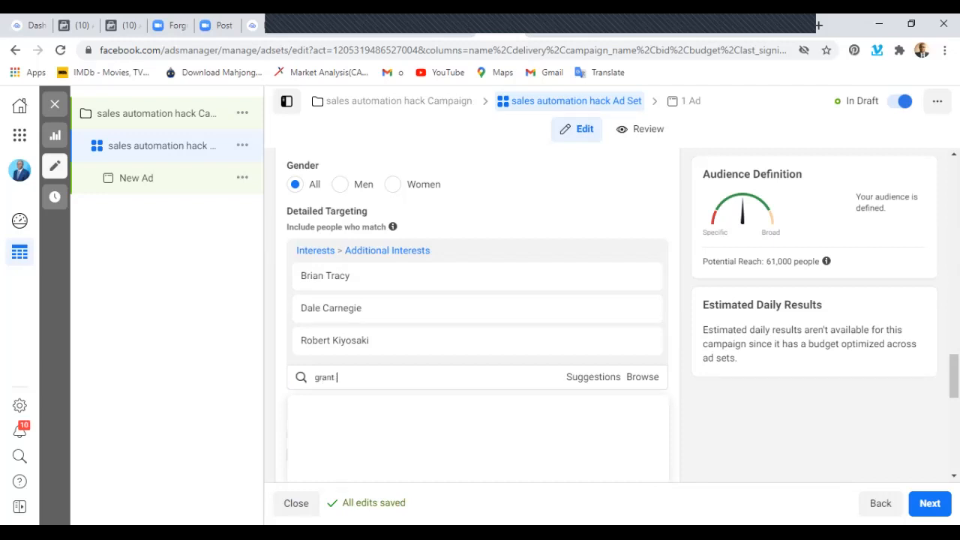
{"action": "type", "text": "car"}
{"action": "key", "text": "BackSpace"}
{"action": "type", "text": "ardone"}
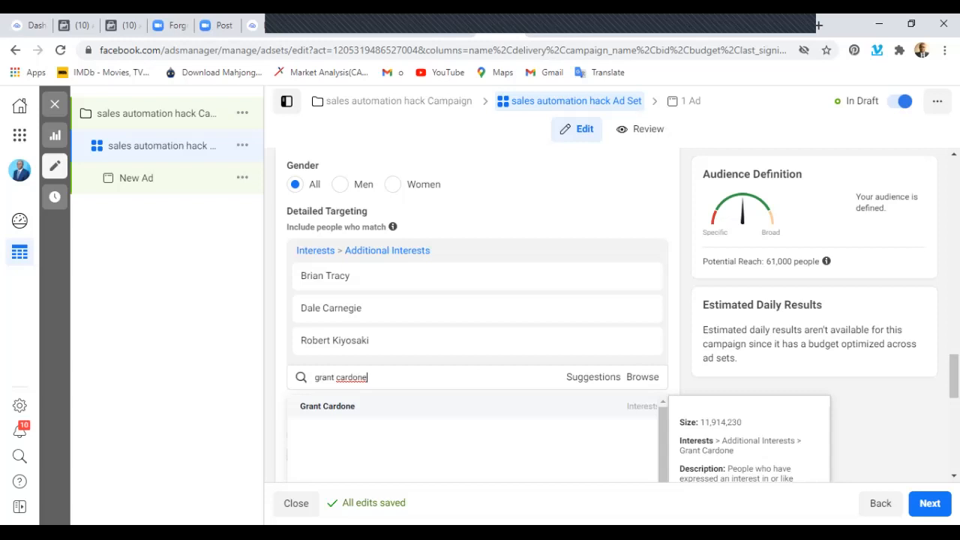
{"action": "key", "text": "Return"}
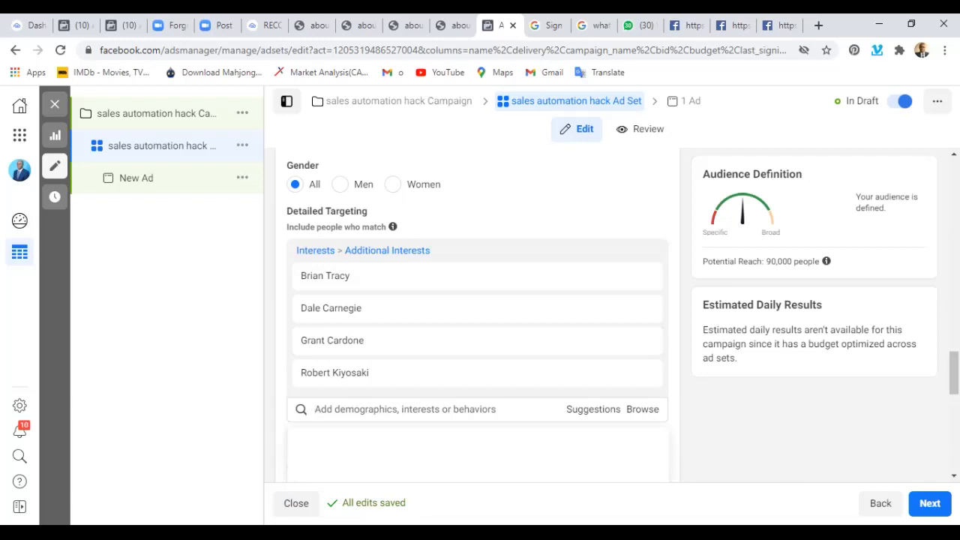
Add the book Rich Dad Poor Dad as an interest in the detailed targeting.
{"action": "type", "text": "rich"}
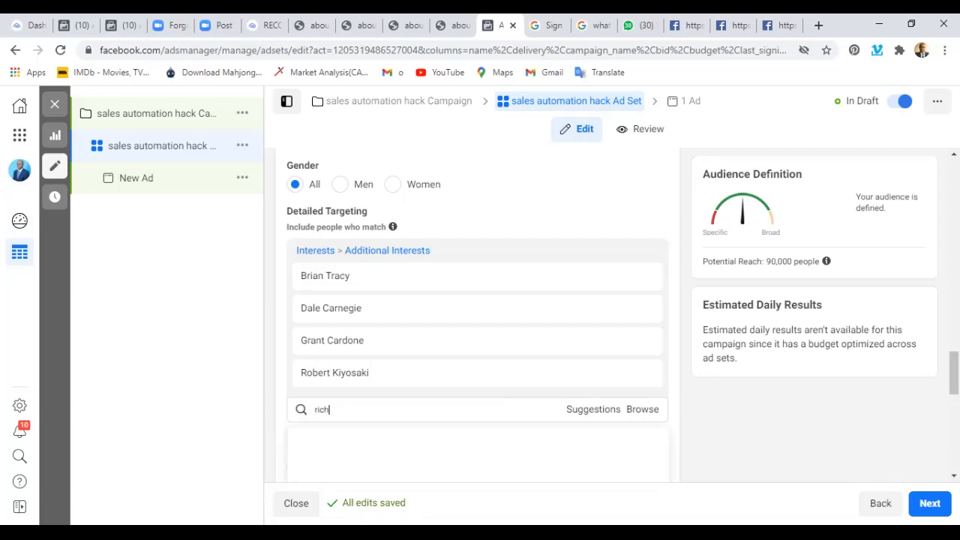
{"action": "type", "text": "dad "}
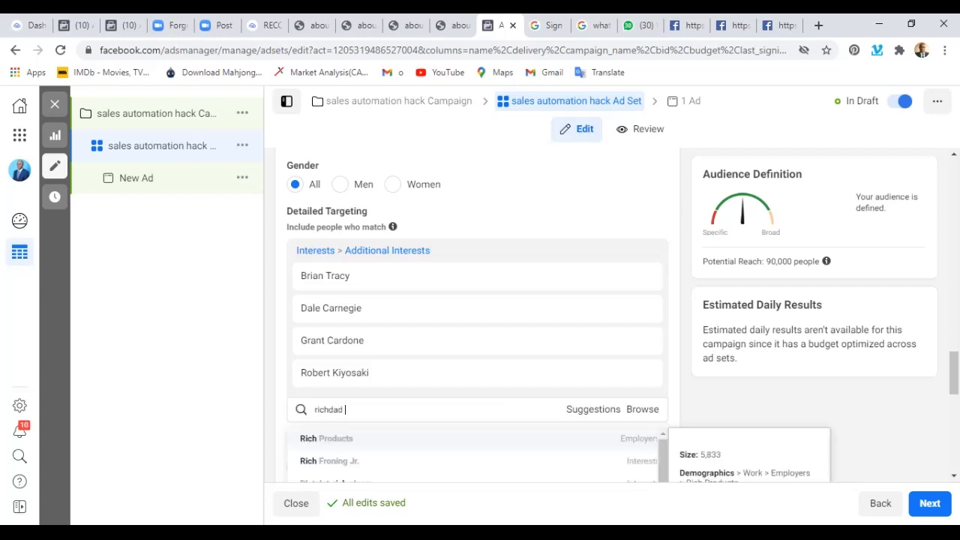
{"action": "type", "text": "poordad"}
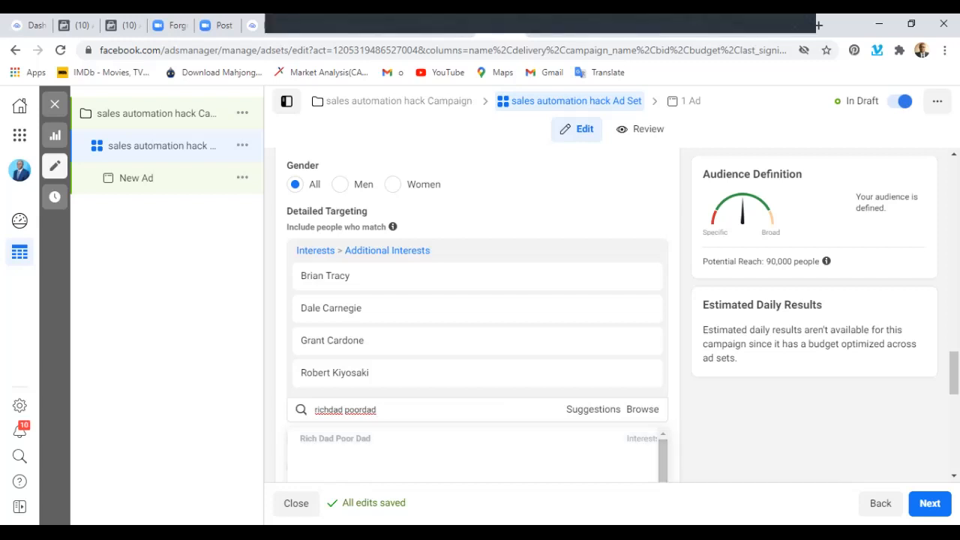
{"action": "key", "text": "Return"}
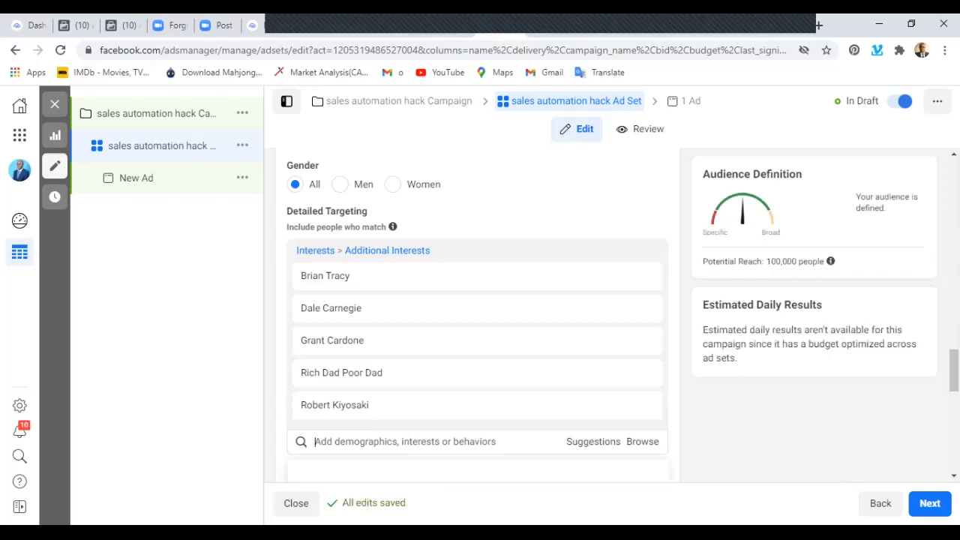
Find the book How to Win Friends and Influence People and add it as an interest in the detailed targeting.
{"action": "type", "text": "how t"}
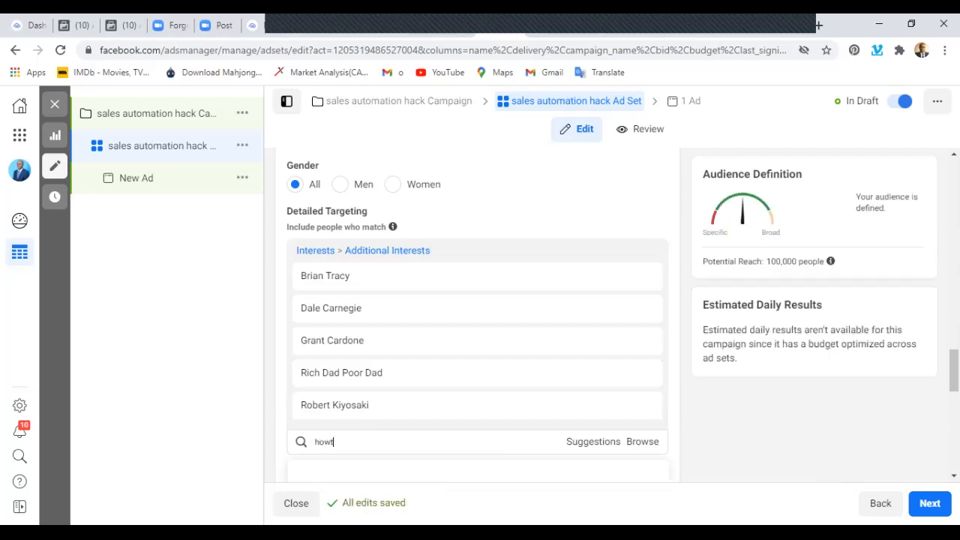
{"action": "type", "text": "o"}
{"action": "type", "text": " m"}
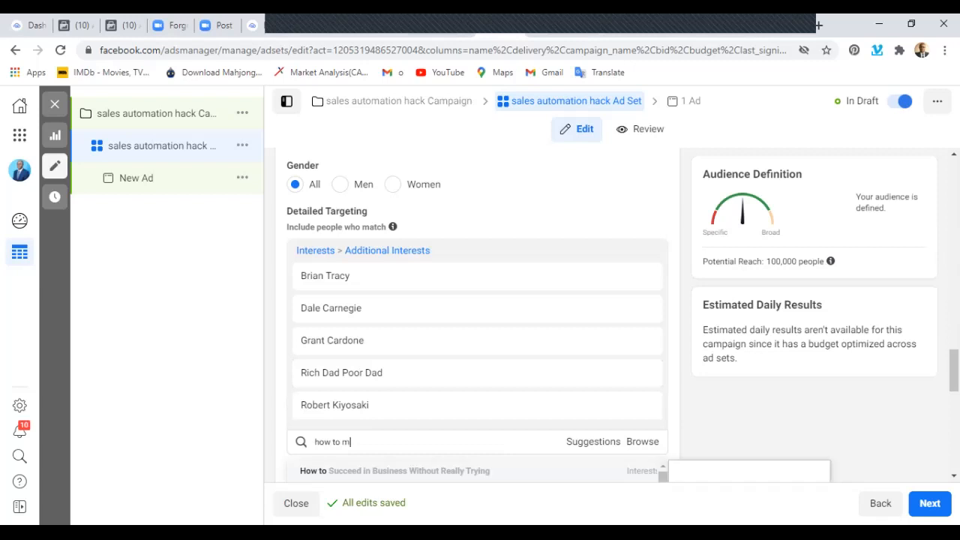
{"action": "type", "text": "ake fr"}
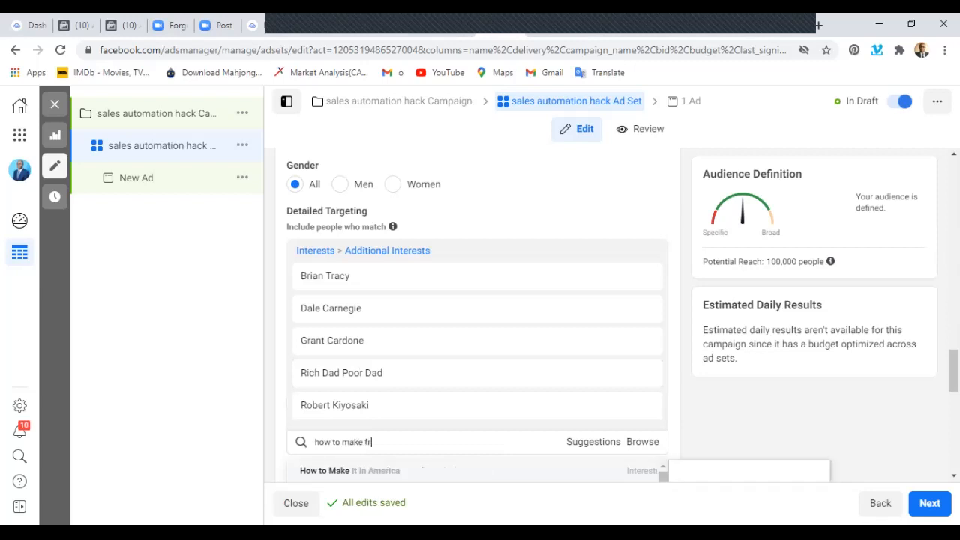
{"action": "type", "text": "ien"}
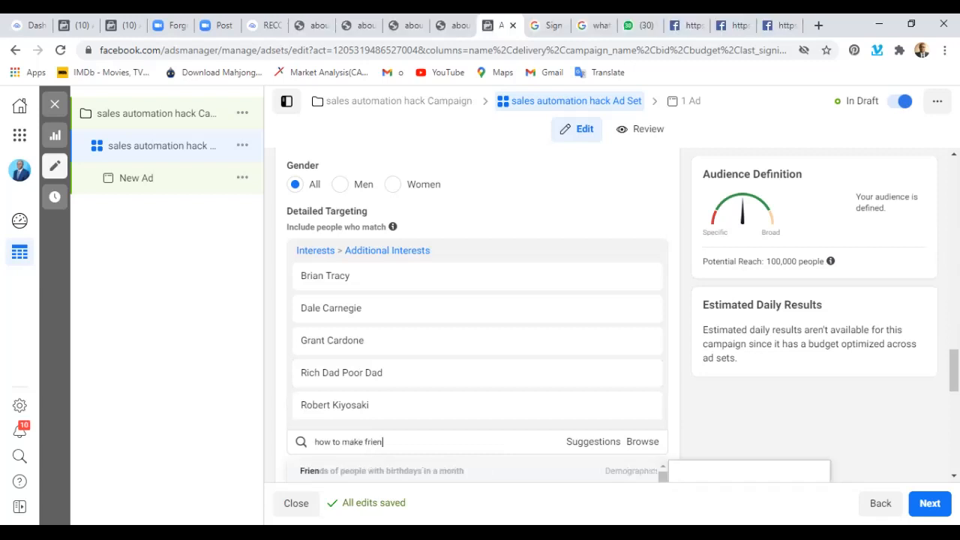
{"action": "type", "text": "ds"}
{"action": "type", "text": " and"}
{"action": "type", "text": " in"}
{"action": "key", "text": "BackSpace"}
{"action": "key", "text": "BackSpace"}
{"action": "key", "text": "BackSpace"}
{"action": "key", "text": "BackSpace"}
{"action": "key", "text": "BackSpace"}
{"action": "key", "text": "BackSpace"}
{"action": "key", "text": "BackSpace"}
{"action": "key", "text": "BackSpace"}
{"action": "key", "text": "BackSpace"}
{"action": "key", "text": "BackSpace"}
{"action": "key", "text": "BackSpace"}
{"action": "key", "text": "BackSpace"}
{"action": "key", "text": "BackSpace"}
{"action": "key", "text": "BackSpace"}
{"action": "key", "text": "BackSpace"}
{"action": "key", "text": "BackSpace"}
{"action": "type", "text": "in"}
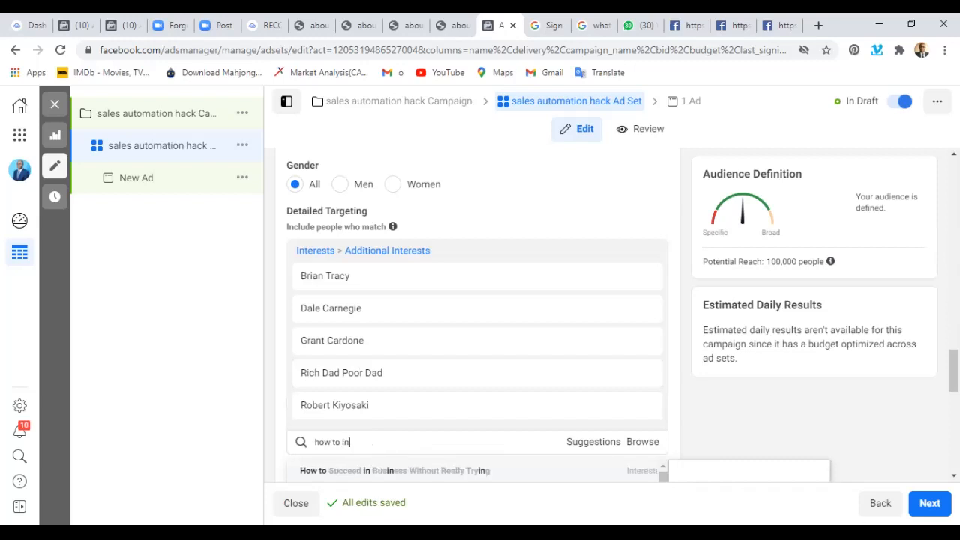
{"action": "type", "text": "fluence"}
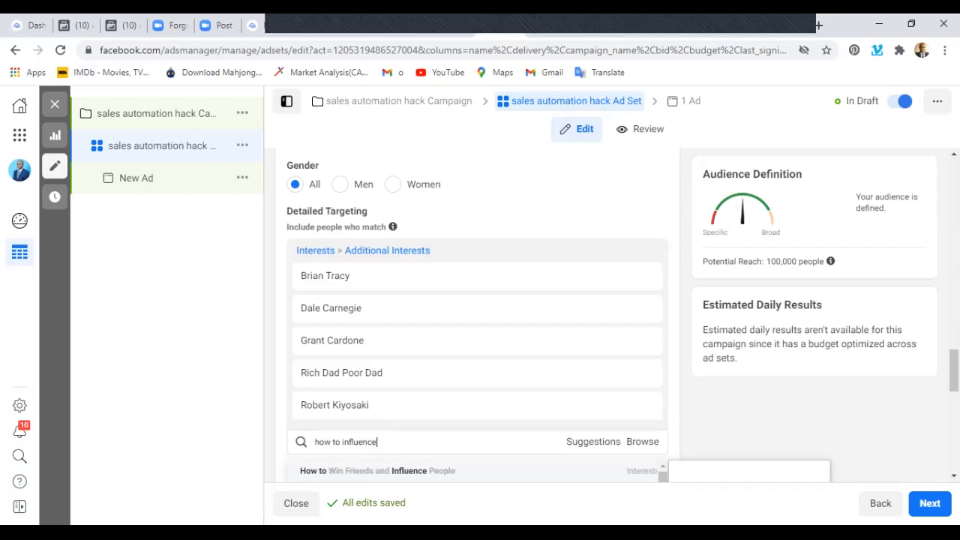
{"action": "key", "text": "Return"}
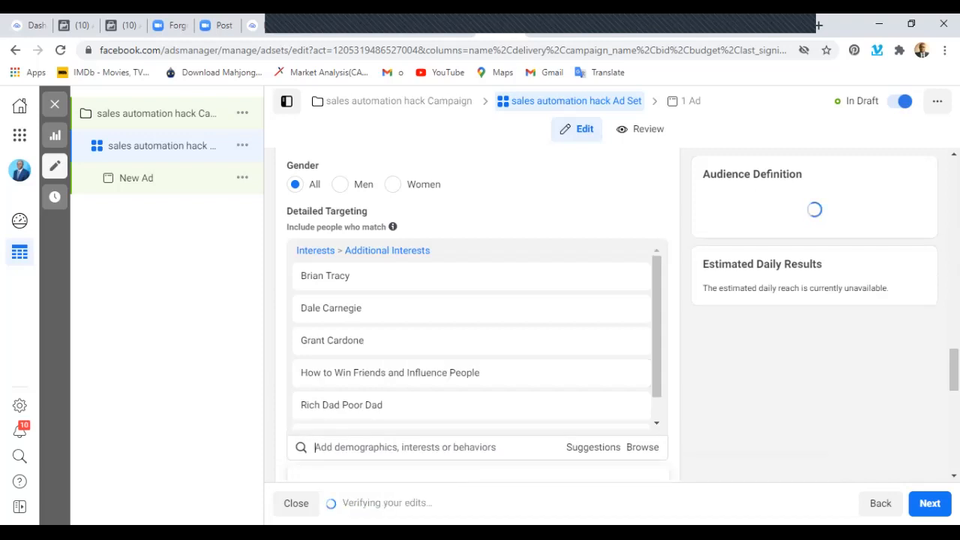
Add the book Think and Grow Rich as an interest in the detailed targeting.
{"action": "scroll", "coordinate": [466, 338], "scroll_direction": "down", "scroll_amount": 1}
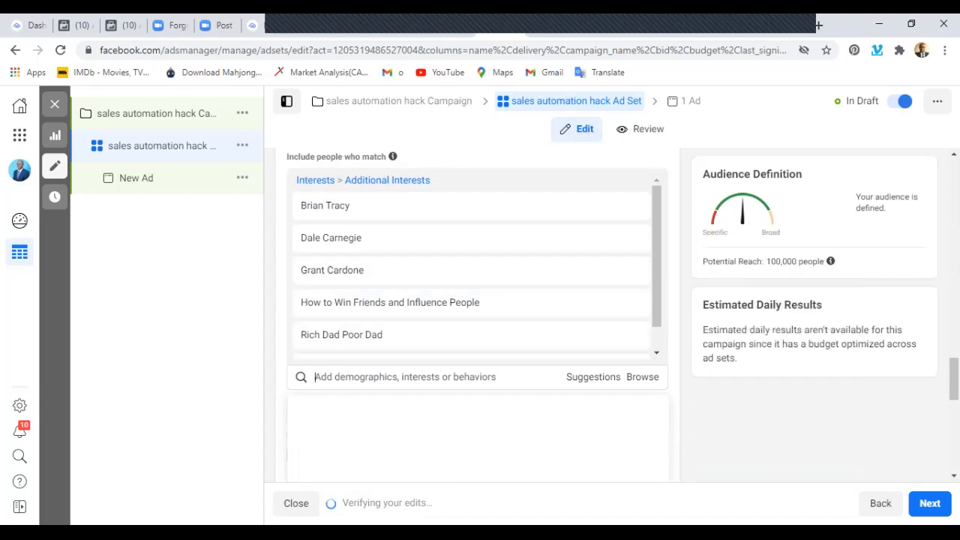
{"action": "type", "text": "Thin"}
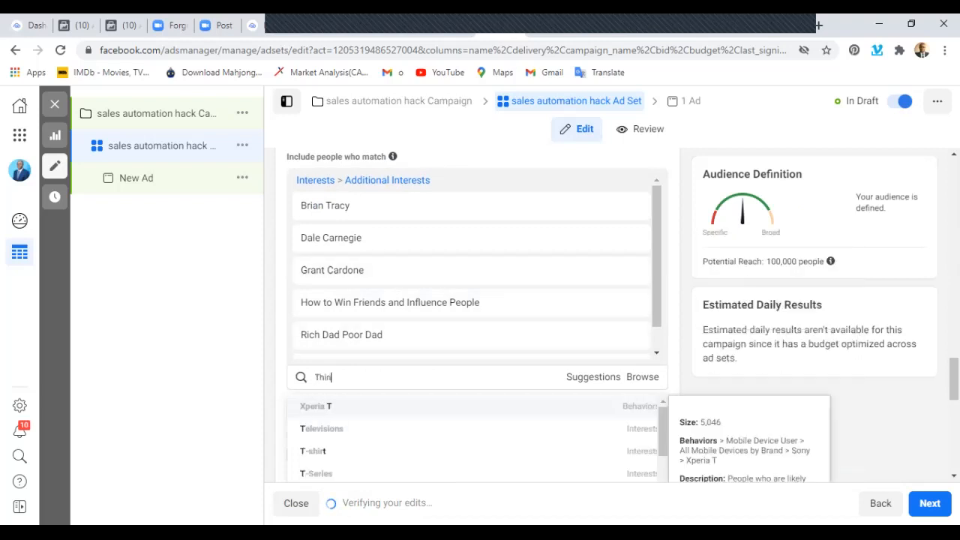
{"action": "type", "text": "k and grow rich"}
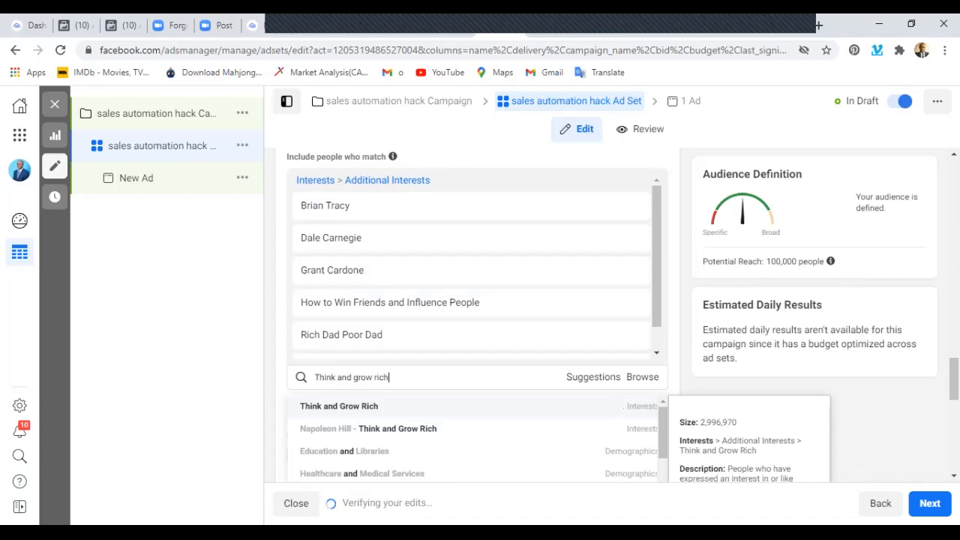
{"action": "key", "text": "Return"}
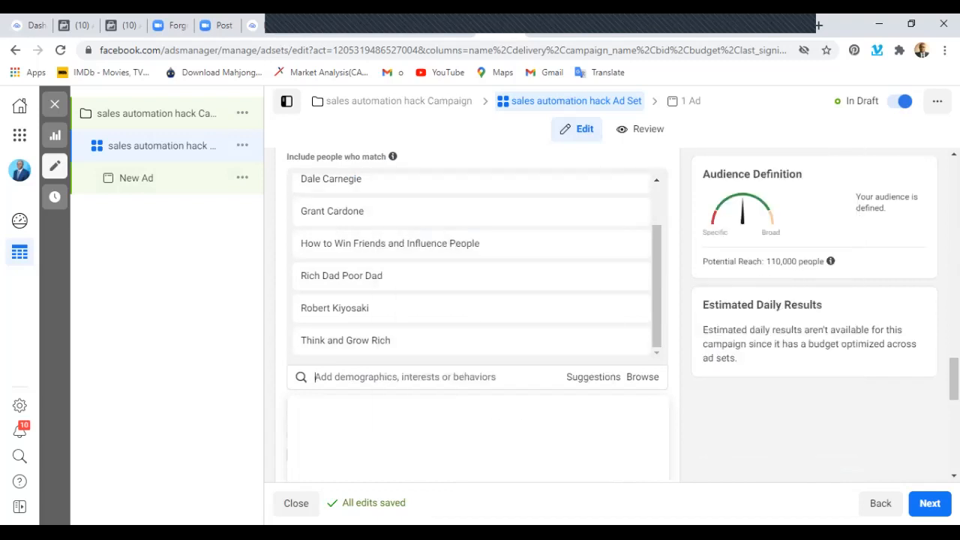
Add the business interests Entrepreneurship and Investment to the detailed targeting.
{"action": "type", "text": "entrepren"}
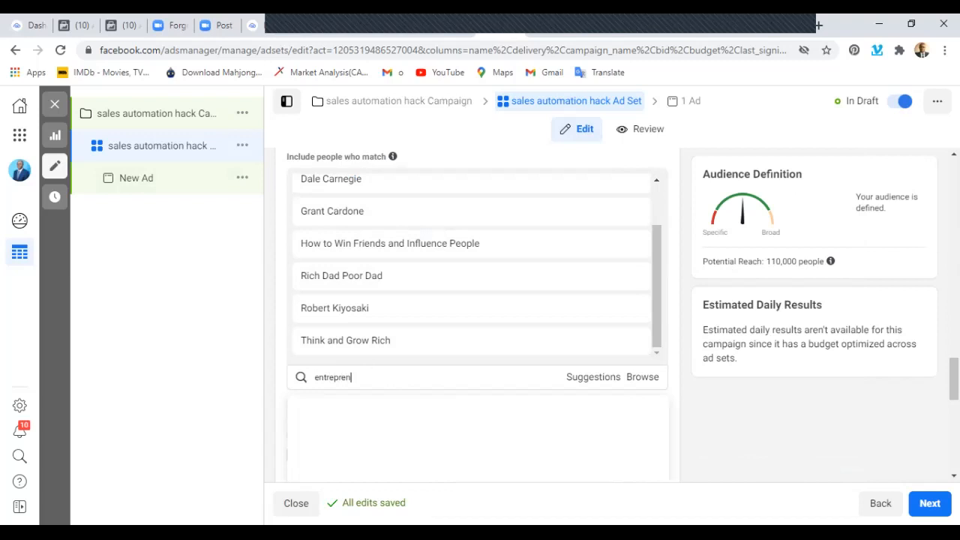
{"action": "type", "text": "eur ship"}
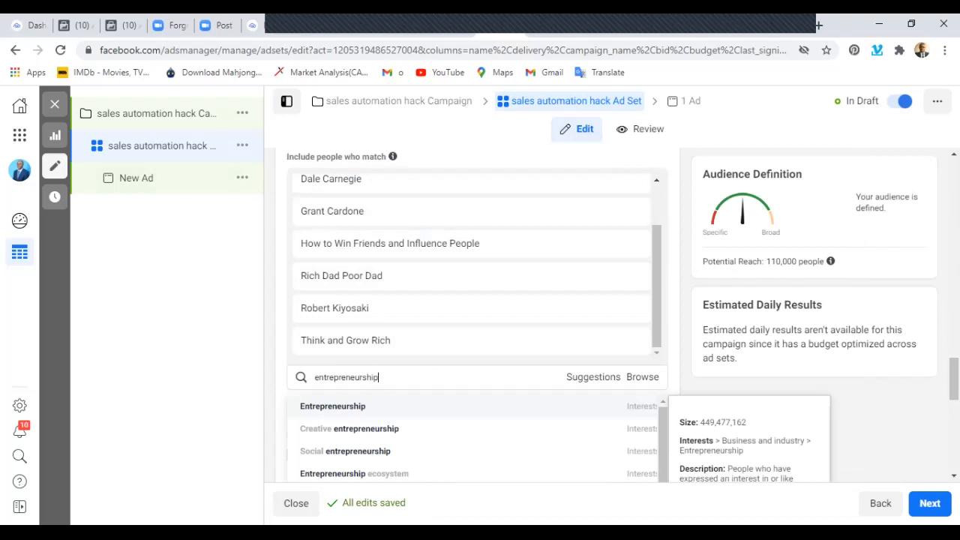
{"action": "key", "text": "Return"}
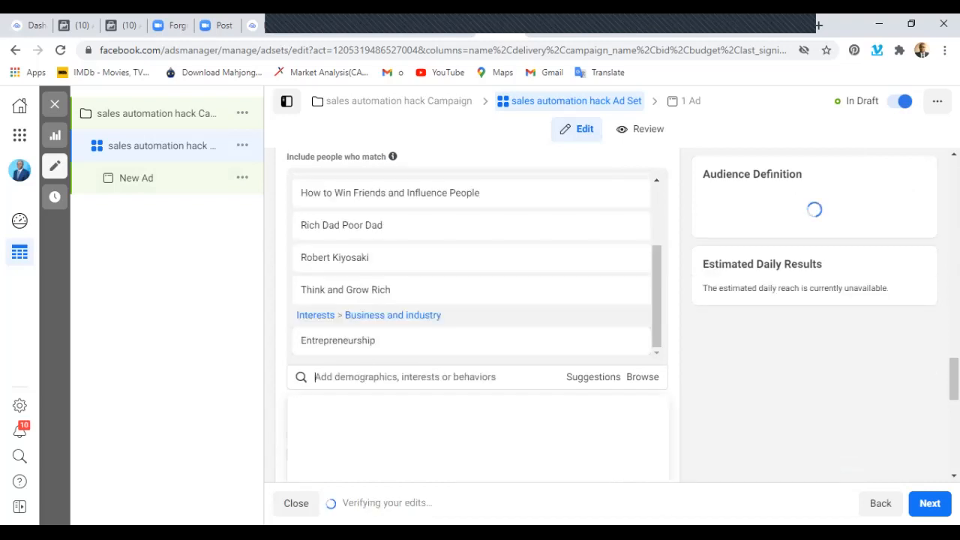
{"action": "type", "text": "investments"}
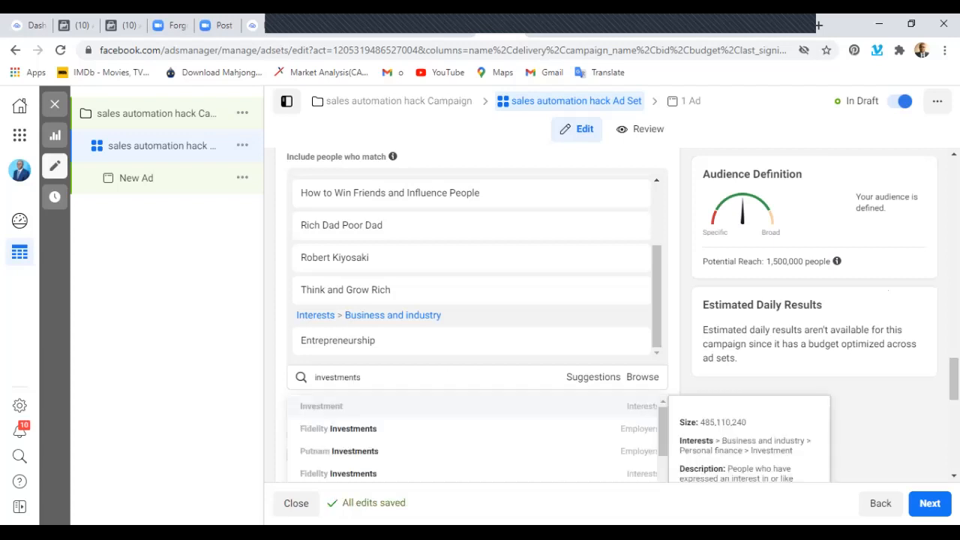
{"action": "key", "text": "Return"}
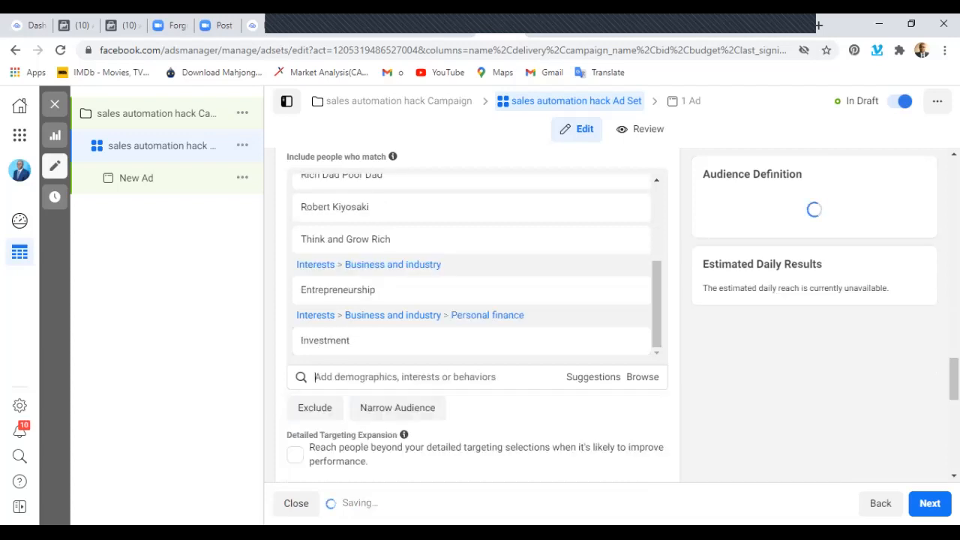
Add the interests Online shopping and Real estate to the detailed targeting.
{"action": "type", "text": "onli"}
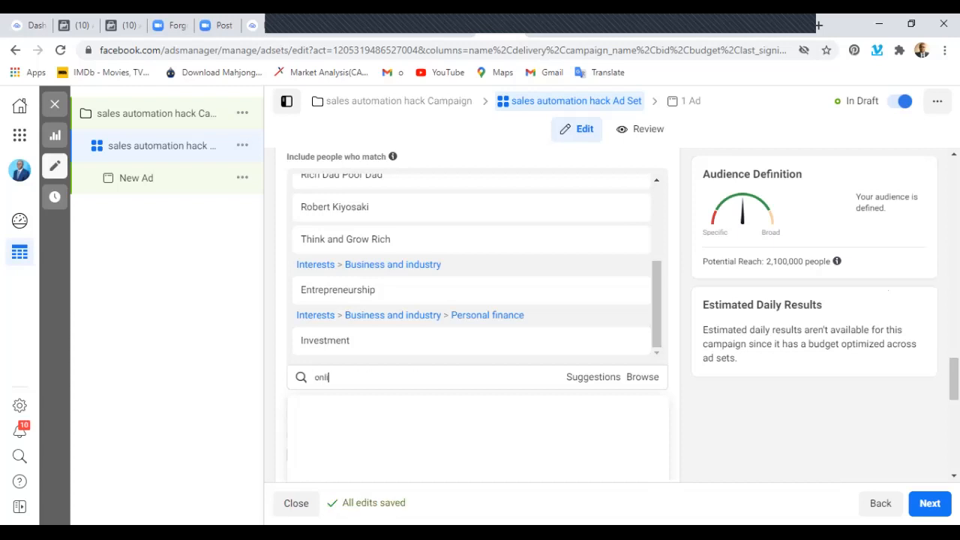
{"action": "type", "text": "ne sho"}
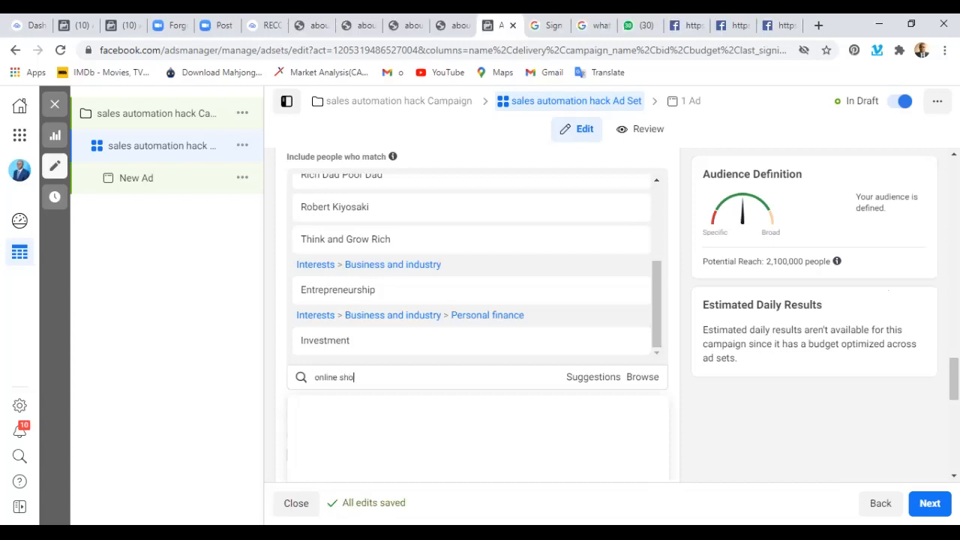
{"action": "type", "text": "pping"}
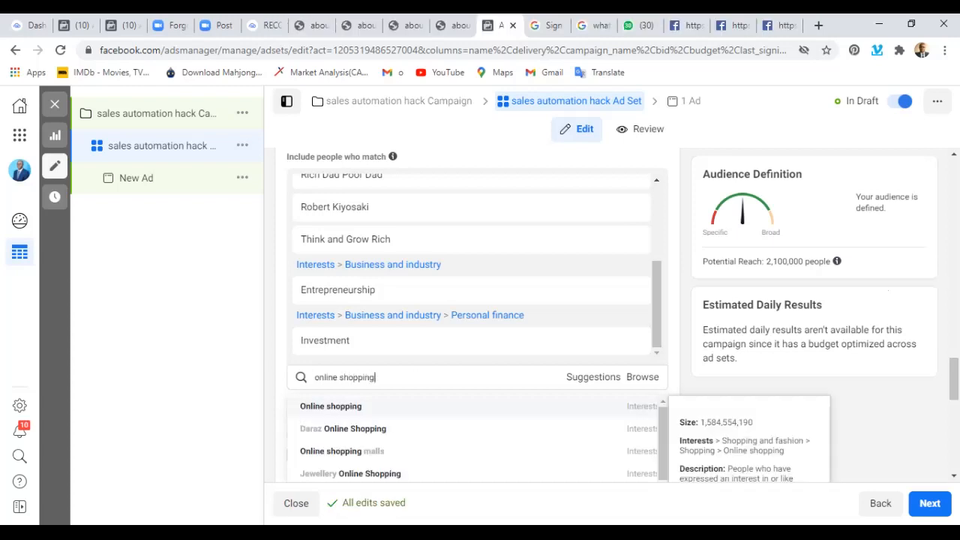
{"action": "key", "text": "Return"}
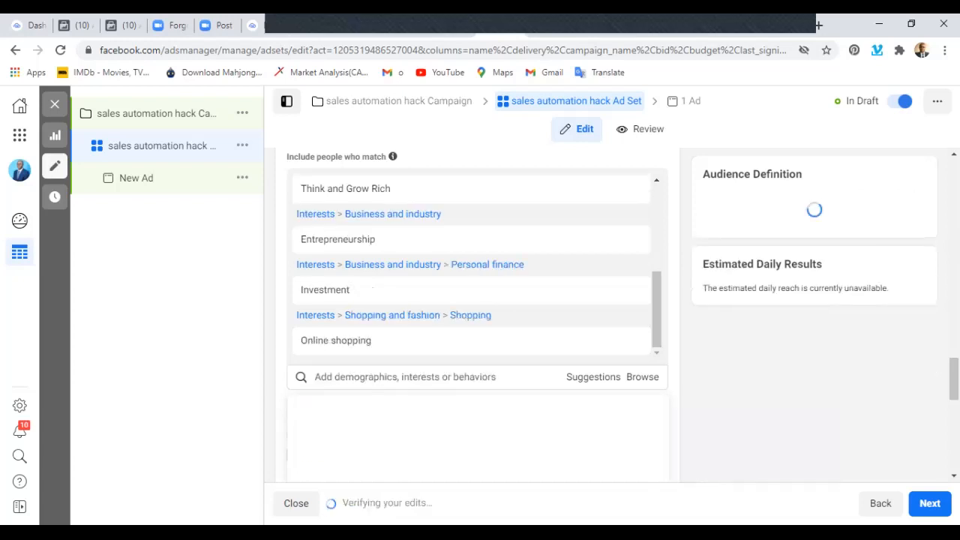
{"action": "type", "text": "real estate"}
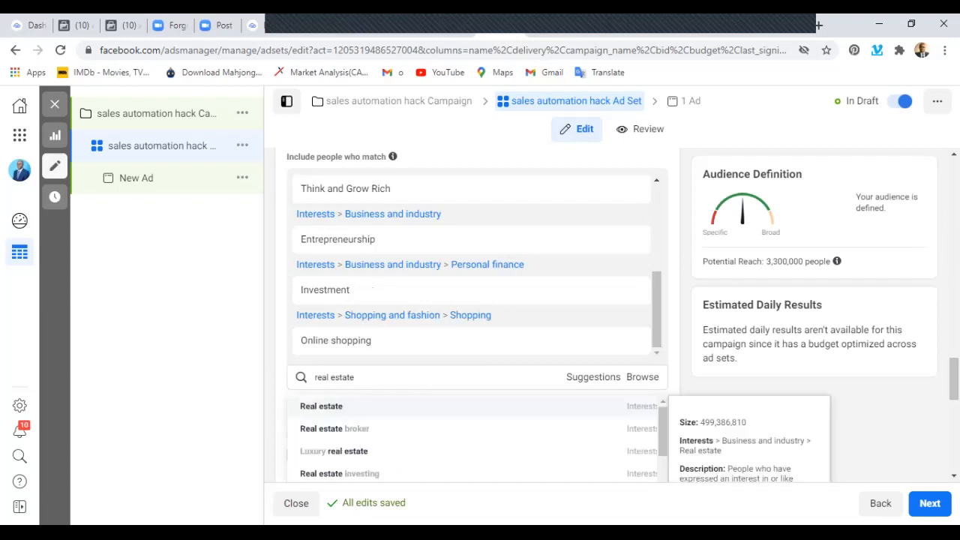
{"action": "key", "text": "Return"}
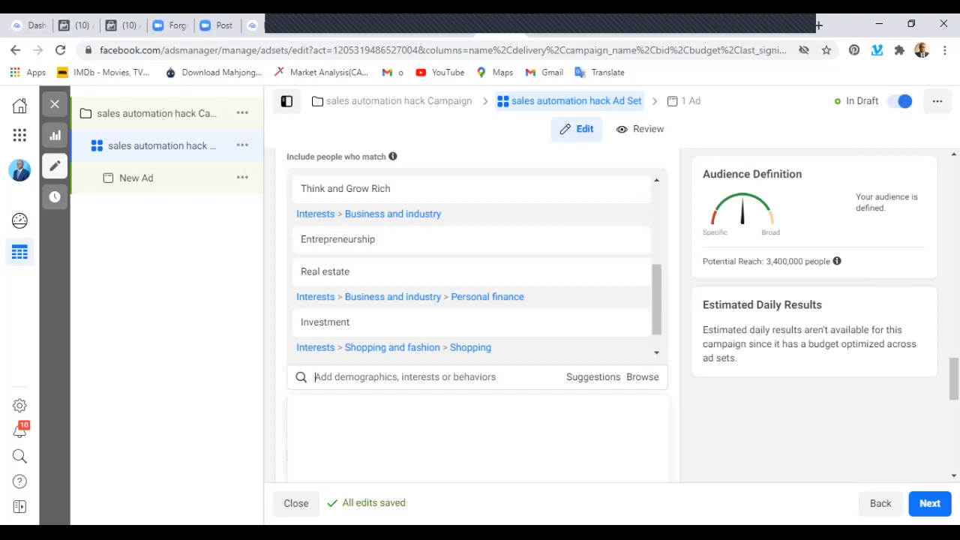
Search for further online shopping interests and add Online shopping malls to the detailed targeting.
{"action": "type", "text": "onli"}
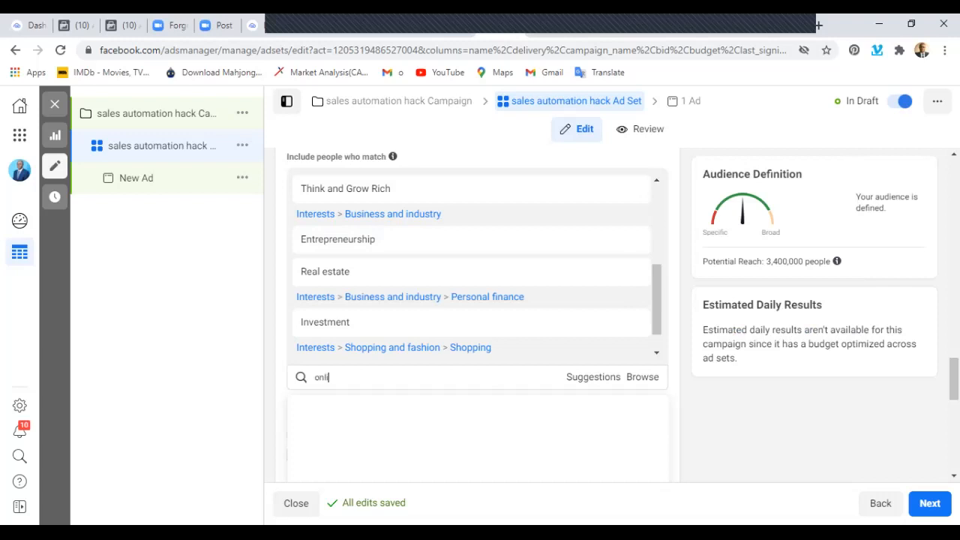
{"action": "type", "text": "ne shopping"}
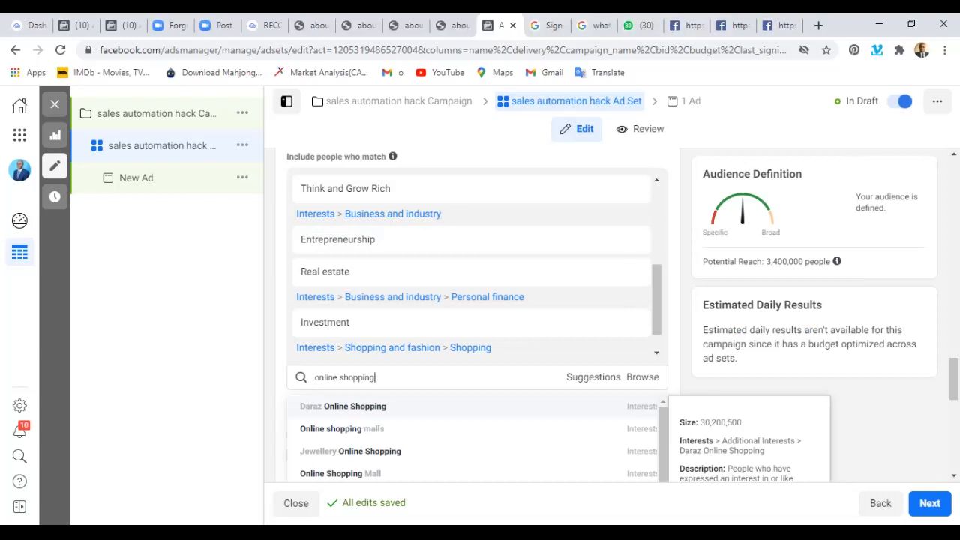
{"action": "scroll", "coordinate": [477, 380], "scroll_direction": "down", "scroll_amount": 1}
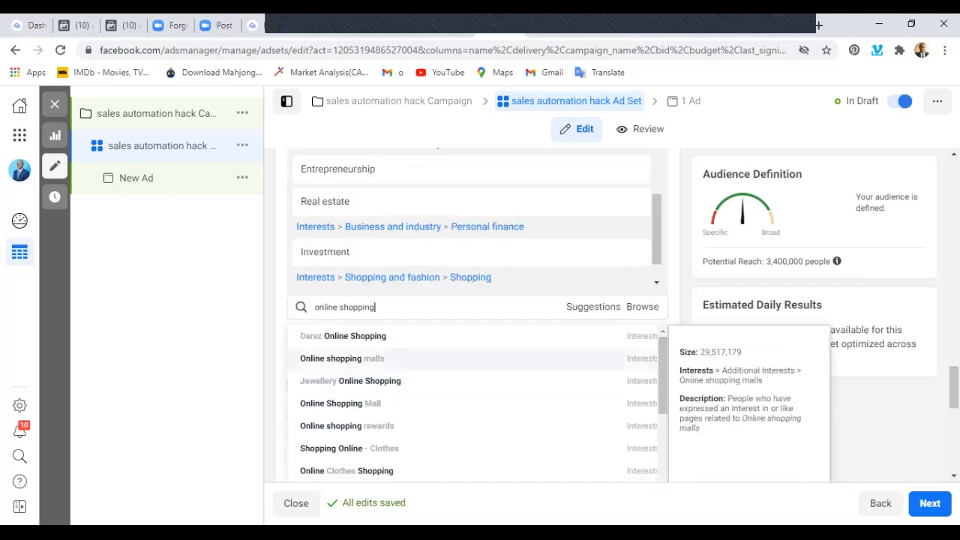
{"action": "key", "text": "BackSpace"}
{"action": "key", "text": "BackSpace"}
{"action": "key", "text": "BackSpace"}
{"action": "key", "text": "BackSpace"}
{"action": "key", "text": "BackSpace"}
{"action": "key", "text": "BackSpace"}
{"action": "key", "text": "BackSpace"}
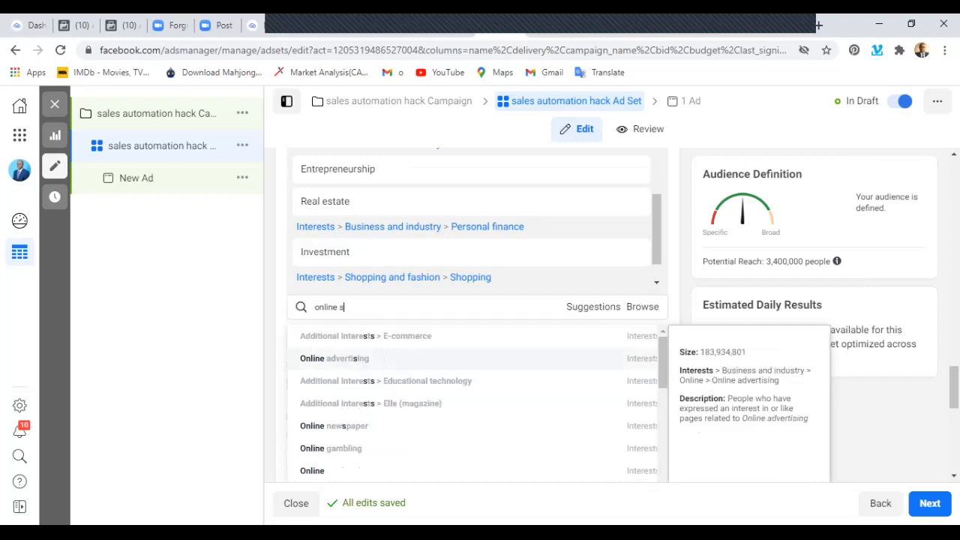
{"action": "type", "text": "hopping"}
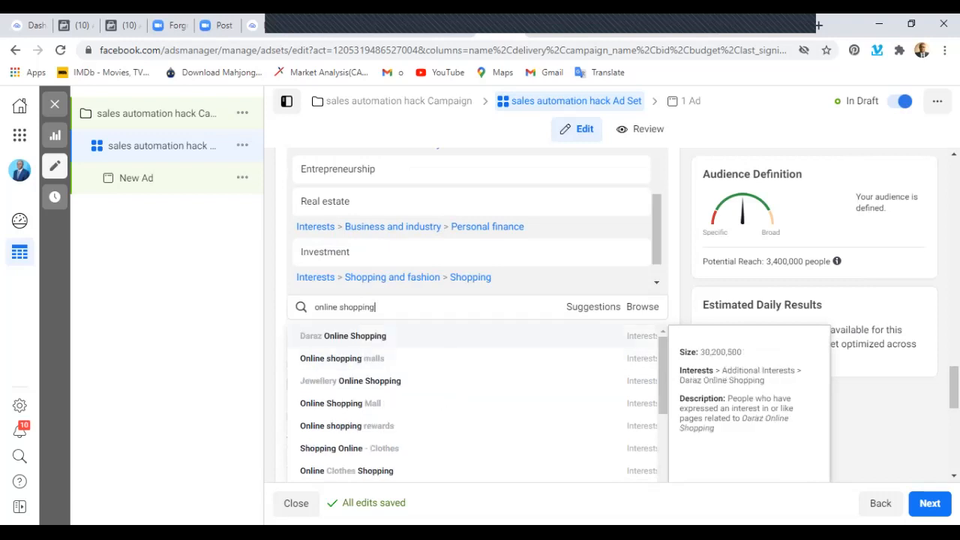
{"action": "scroll", "coordinate": [450, 375], "scroll_direction": "down", "scroll_amount": 1}
{"action": "scroll", "coordinate": [450, 397], "scroll_direction": "down", "scroll_amount": 2}
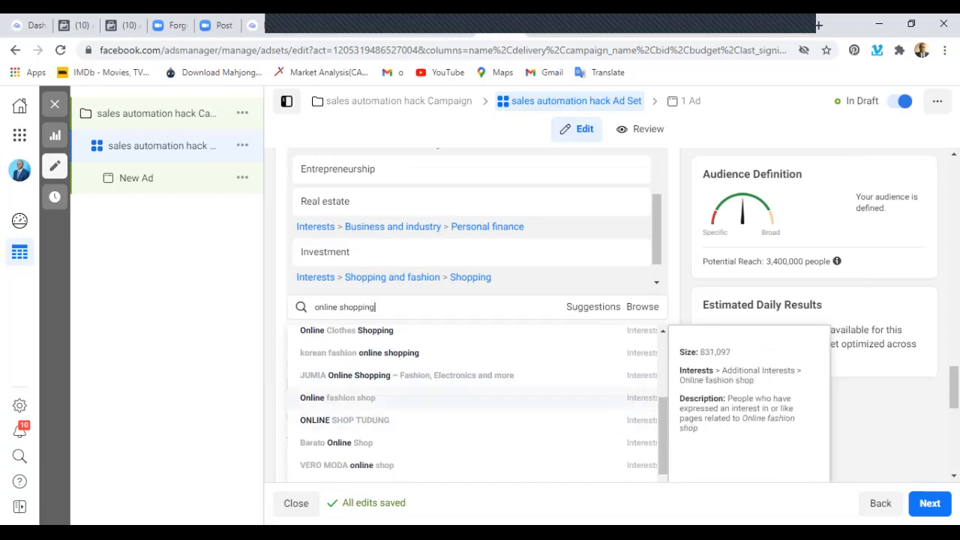
{"action": "scroll", "coordinate": [450, 390], "scroll_direction": "down", "scroll_amount": 1}
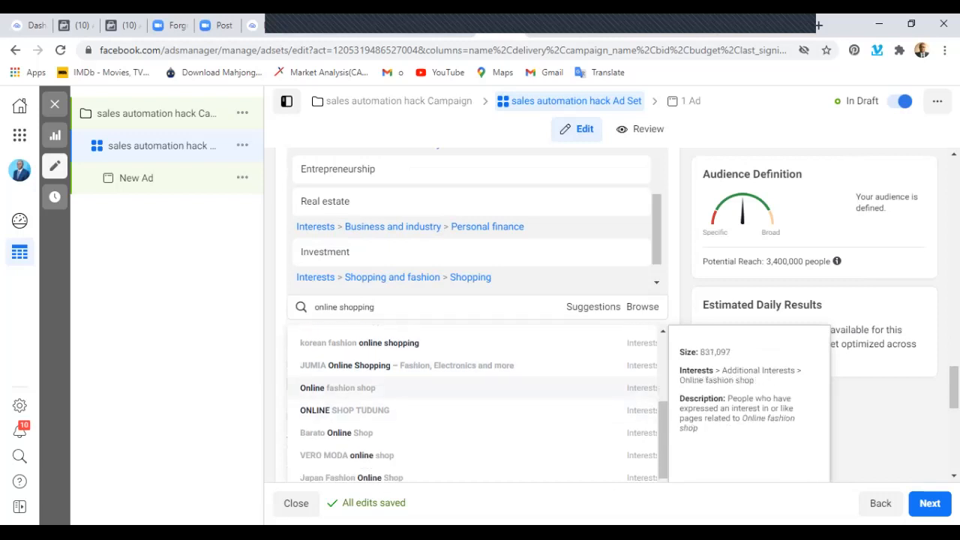
{"action": "scroll", "coordinate": [450, 390], "scroll_direction": "down", "scroll_amount": 1}
{"action": "scroll", "coordinate": [450, 391], "scroll_direction": "up", "scroll_amount": 5}
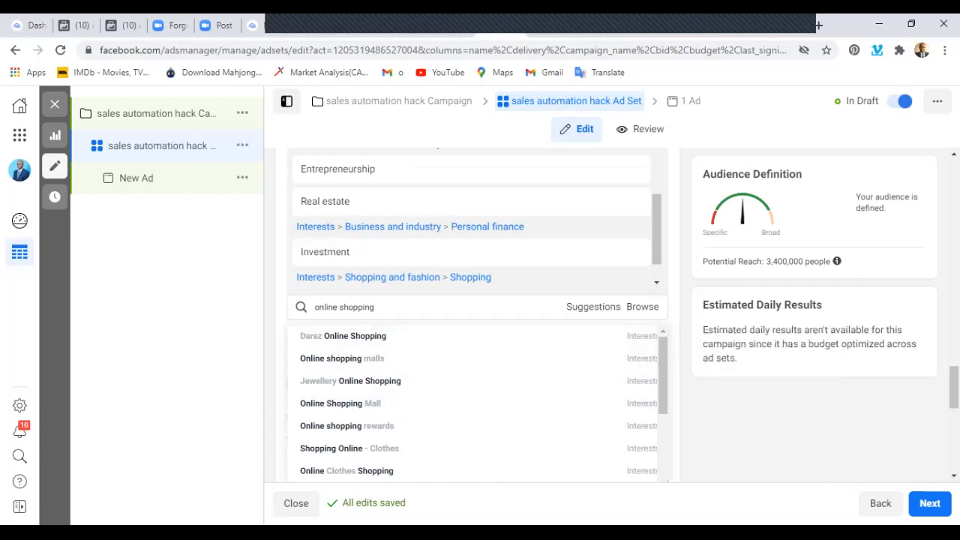
{"action": "mouse_move", "coordinate": [450, 359]}
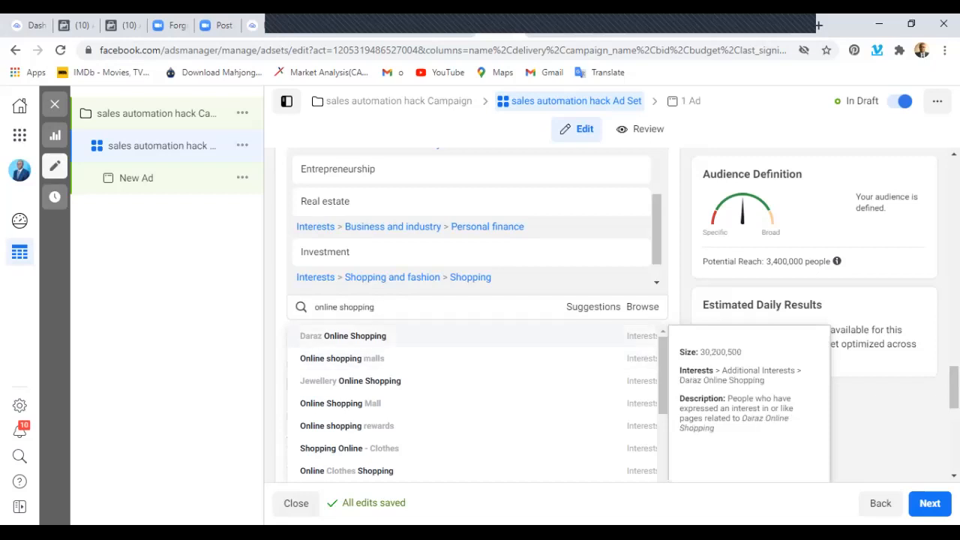
{"action": "key", "text": "Return"}
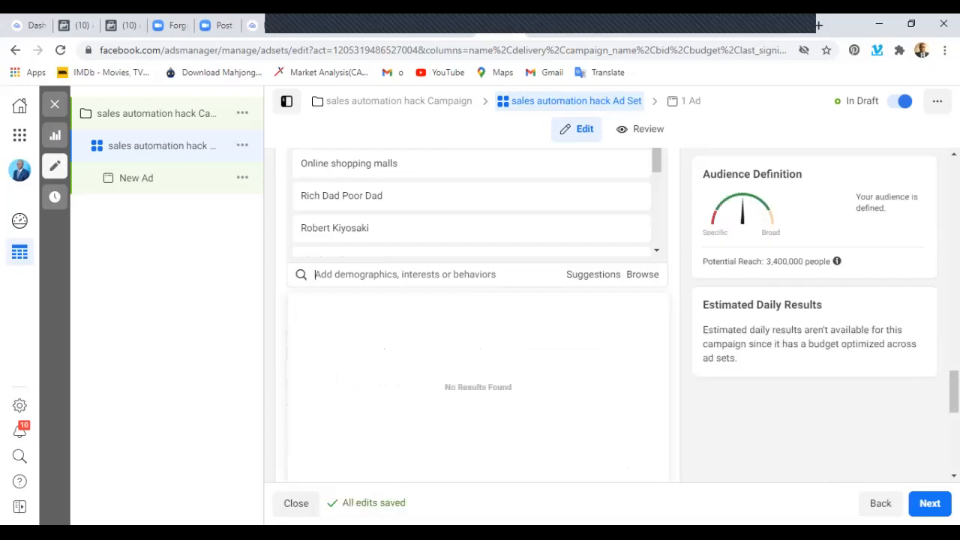
Search the targeting options for business management and add the Management interest.
{"action": "type", "text": "bus"}
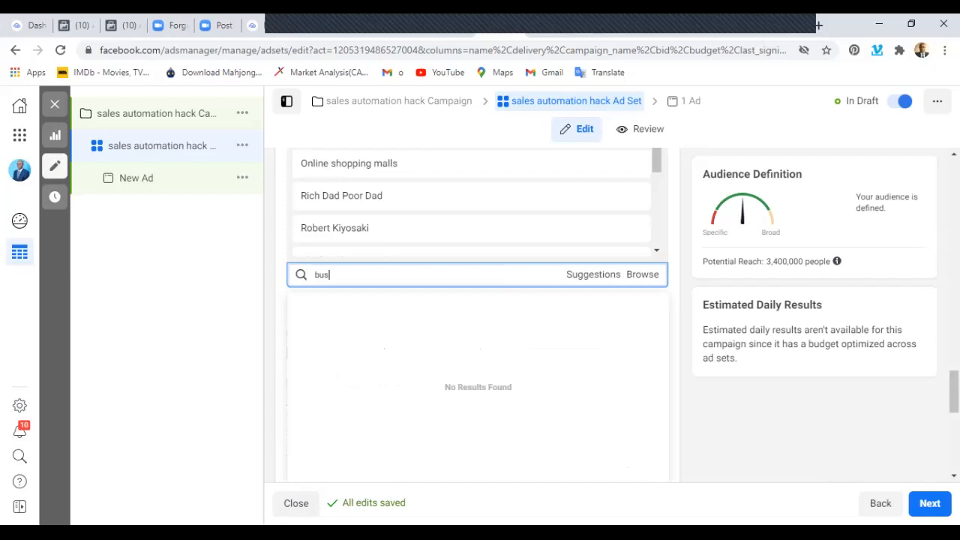
{"action": "type", "text": "iness management"}
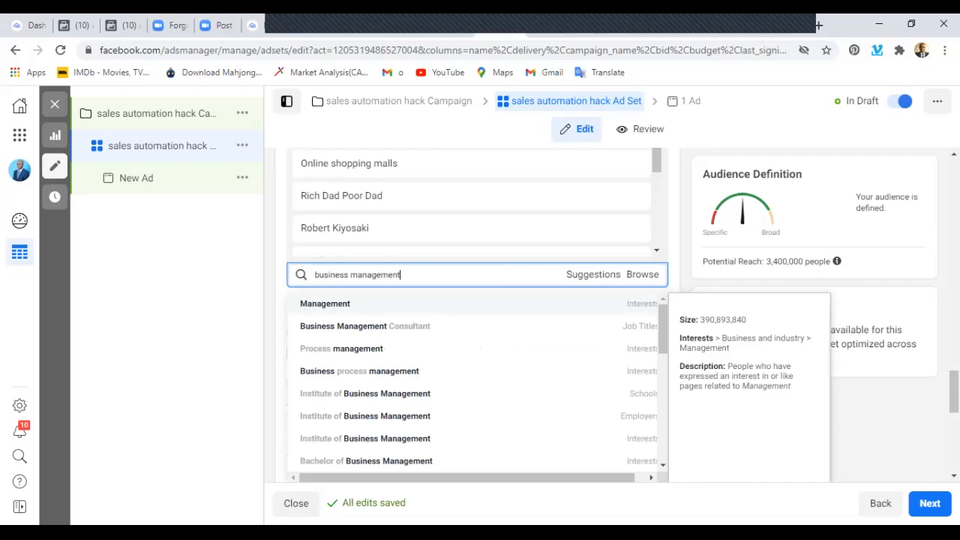
{"action": "key", "text": "Return"}
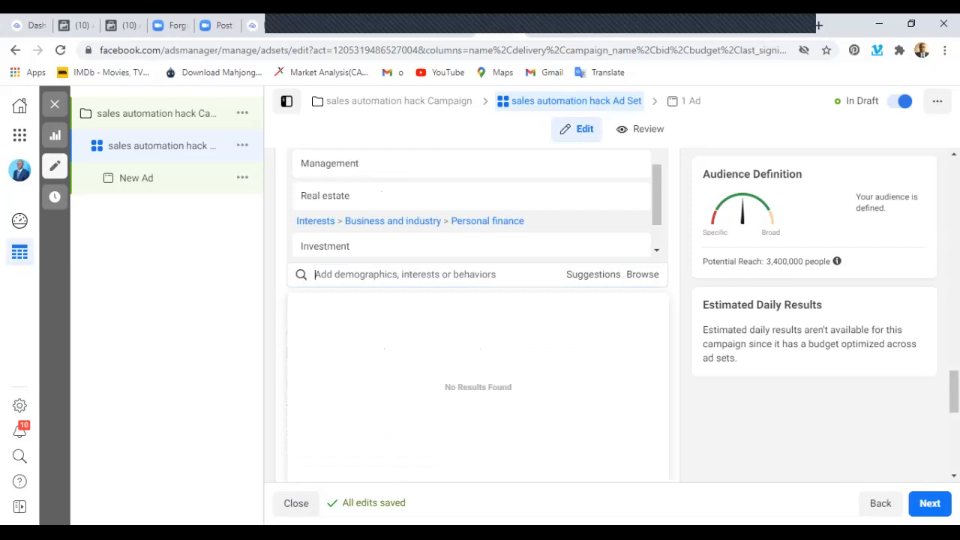
Add WhatsApp to the detailed targeting as an interest, not as an employer or school.
{"action": "scroll", "coordinate": [478, 315], "scroll_direction": "down", "scroll_amount": 1}
{"action": "scroll", "coordinate": [478, 316], "scroll_direction": "up", "scroll_amount": 1}
{"action": "type", "text": "what"}
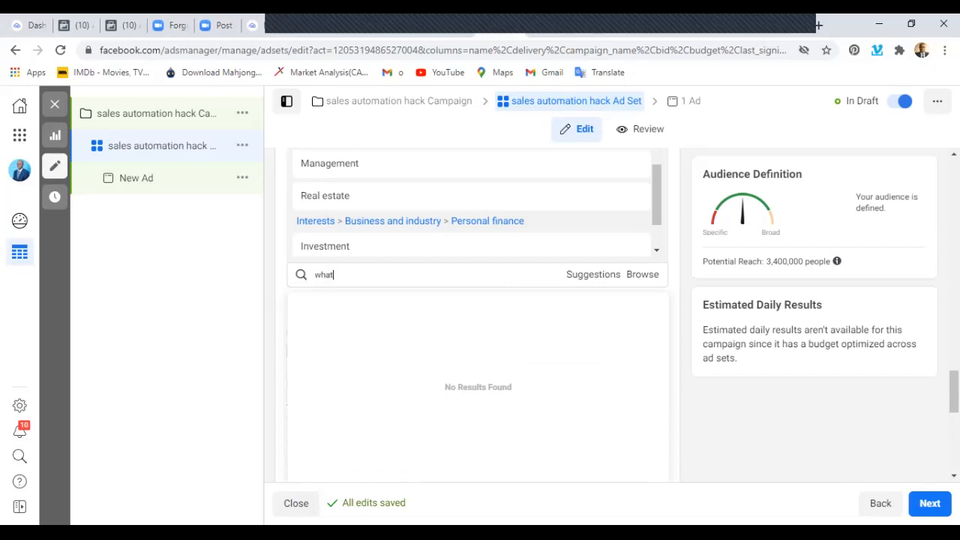
{"action": "type", "text": "sapp"}
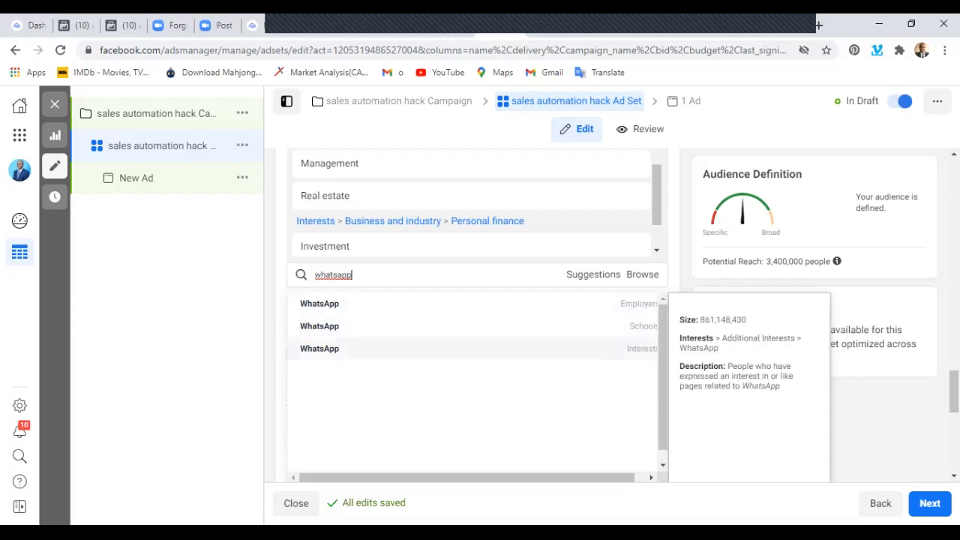
{"action": "left_click", "coordinate": [320, 348]}
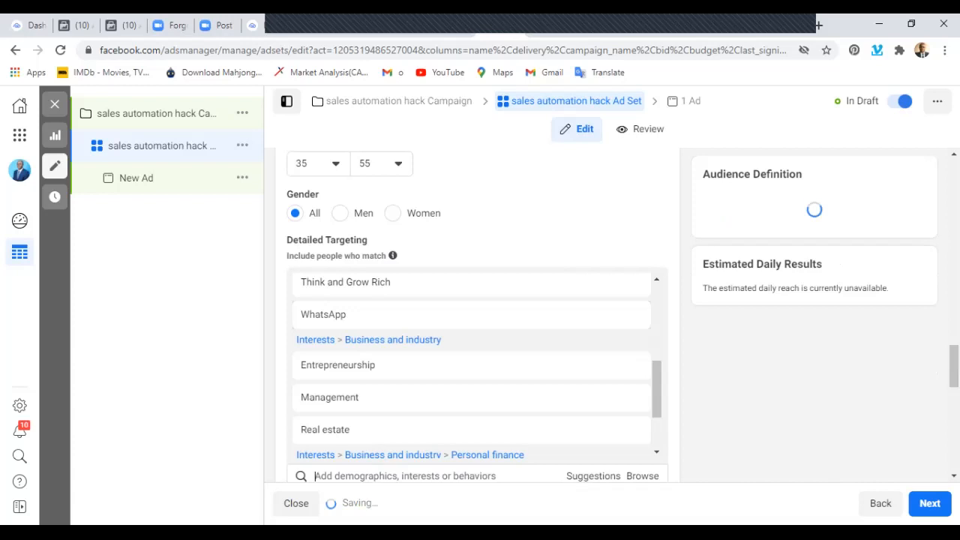
Add Instagram to the detailed targeting, choosing the entry categorized as an interest.
{"action": "scroll", "coordinate": [394, 363], "scroll_direction": "down", "scroll_amount": 5}
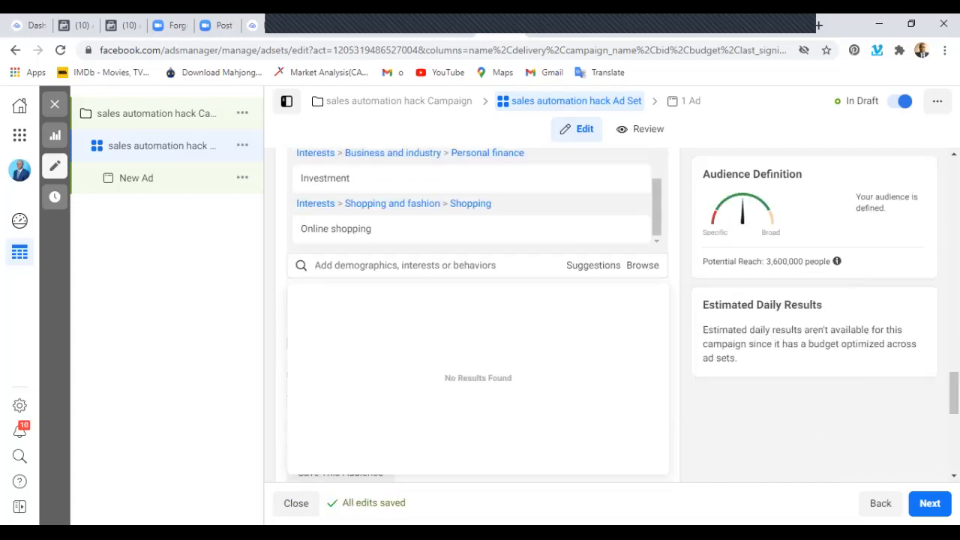
{"action": "scroll", "coordinate": [394, 363], "scroll_direction": "down", "scroll_amount": 1}
{"action": "type", "text": "insra"}
{"action": "key", "text": "BackSpace"}
{"action": "type", "text": "agram"}
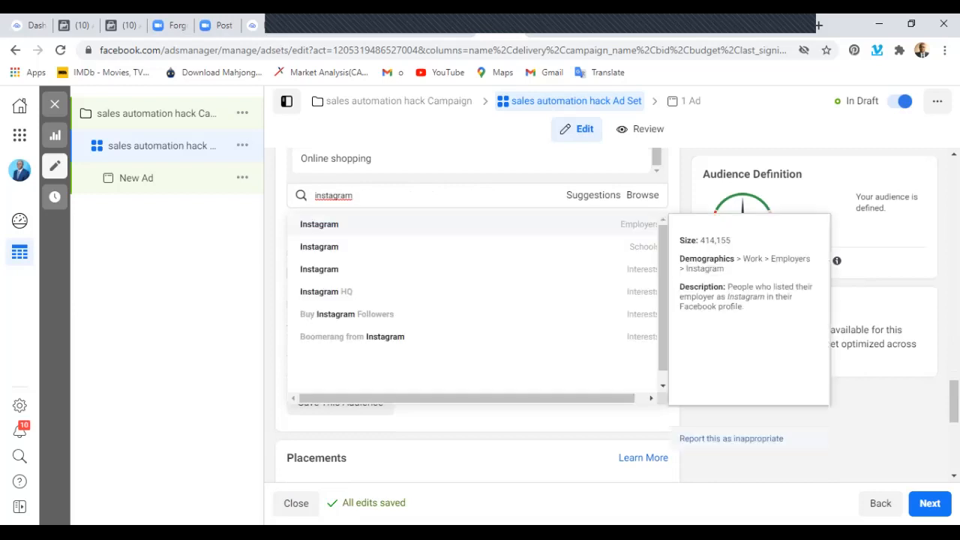
{"action": "key", "text": "Down"}
{"action": "key", "text": "Down"}
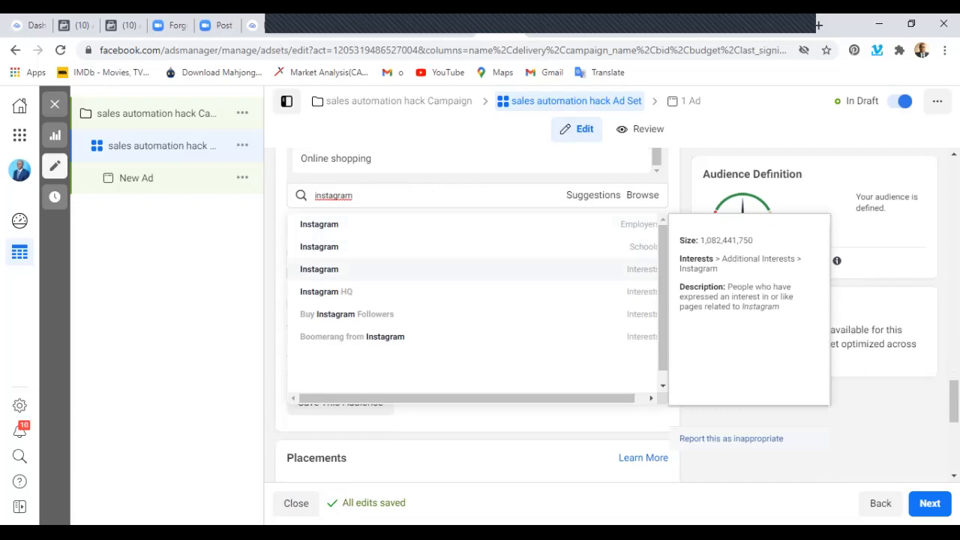
{"action": "left_click", "coordinate": [360, 269]}
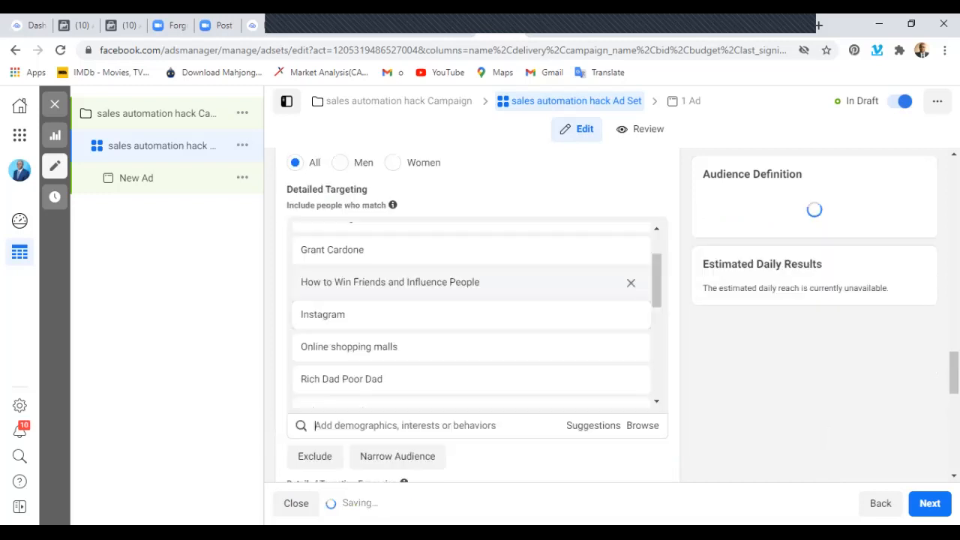
Add the Twitter interest to the detailed targeting.
{"action": "scroll", "coordinate": [367, 383], "scroll_direction": "down", "scroll_amount": 2}
{"action": "scroll", "coordinate": [473, 316], "scroll_direction": "down", "scroll_amount": 5}
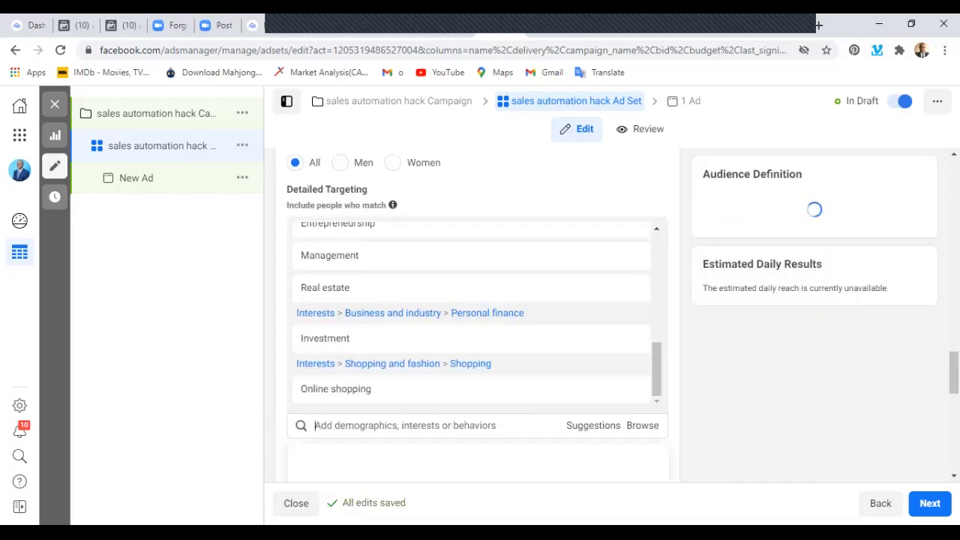
{"action": "scroll", "coordinate": [478, 315], "scroll_direction": "up", "scroll_amount": 2}
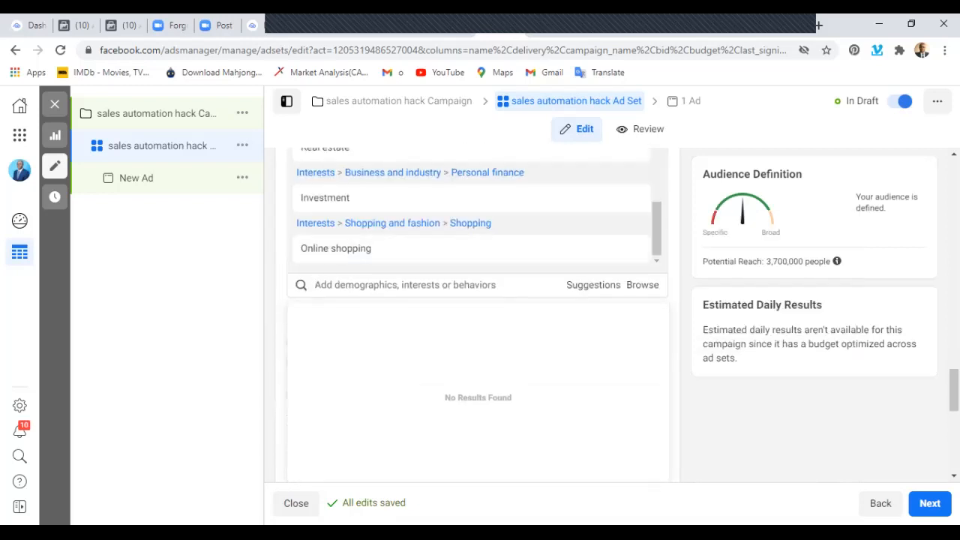
{"action": "type", "text": "twitter"}
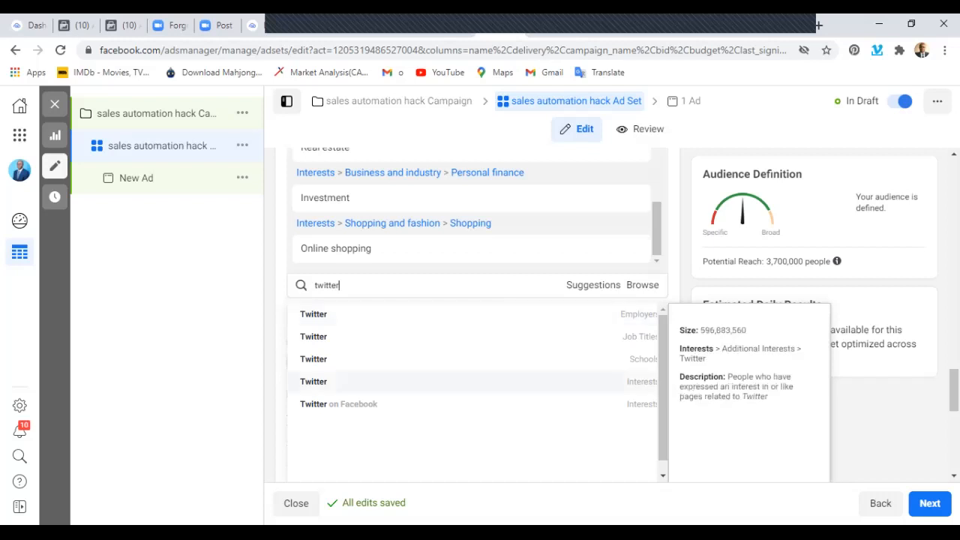
{"action": "key", "text": "Return"}
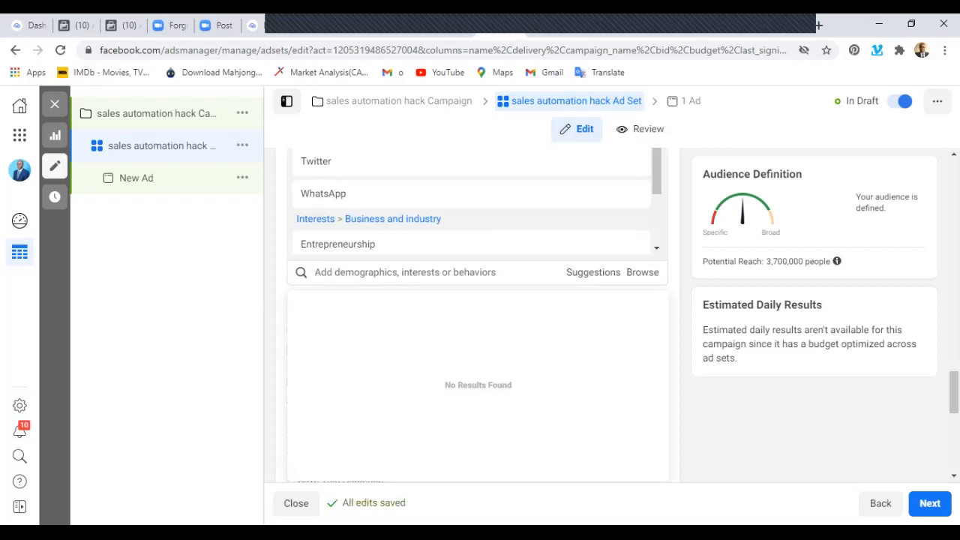
Add LinkedIn to the detailed targeting, choosing the interest rather than the employer entry.
{"action": "type", "text": "l"}
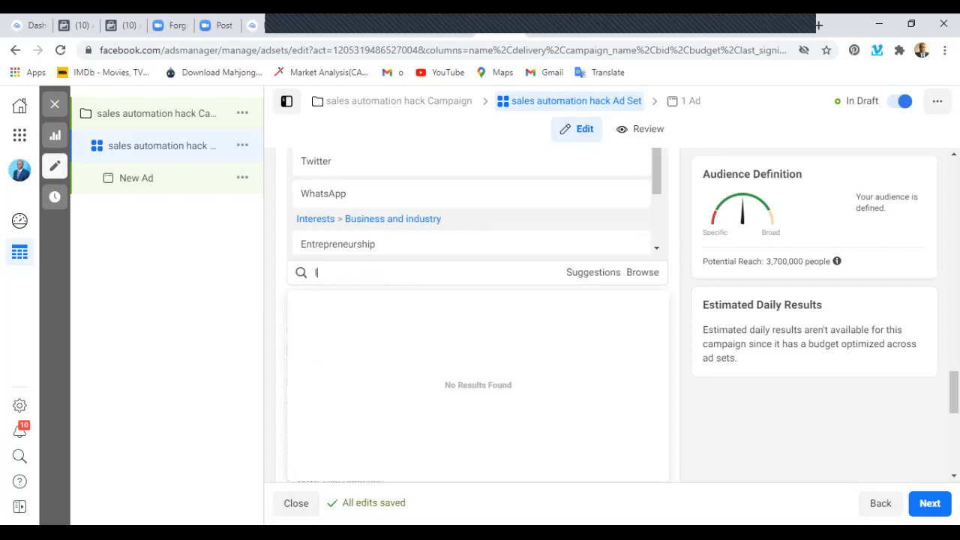
{"action": "type", "text": "inkedin"}
{"action": "key", "text": "Down"}
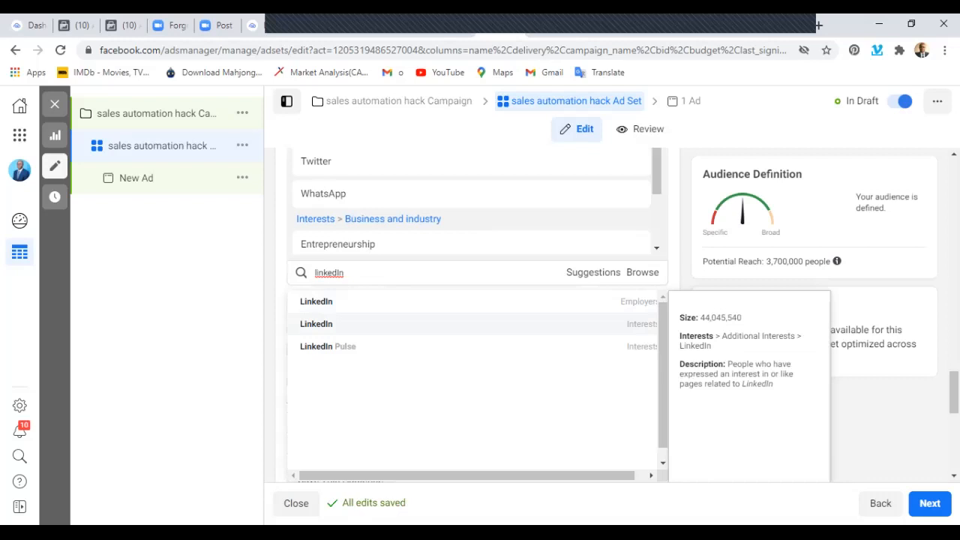
{"action": "left_click", "coordinate": [316, 323]}
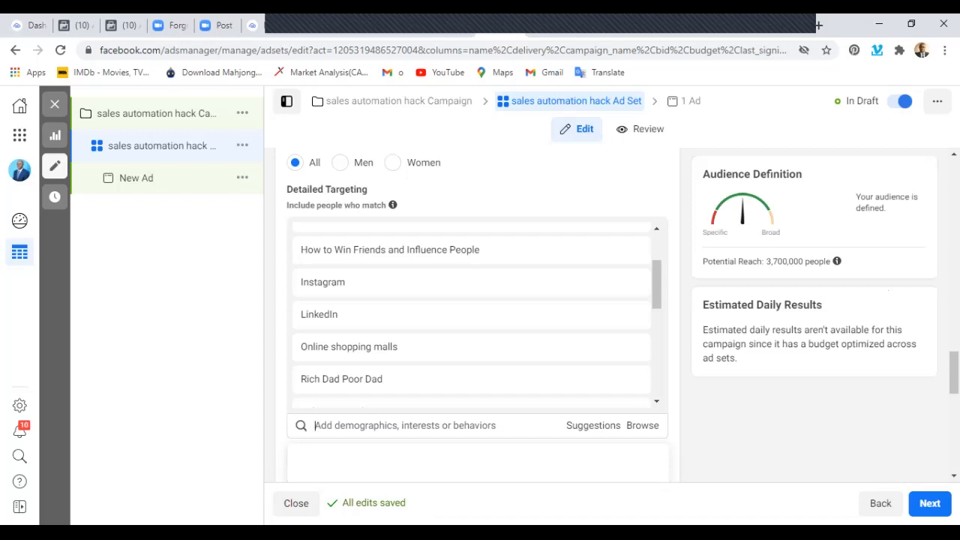
Add the interests Shopping and fashion and Shoes to the detailed targeting.
{"action": "scroll", "coordinate": [473, 337], "scroll_direction": "down", "scroll_amount": 10}
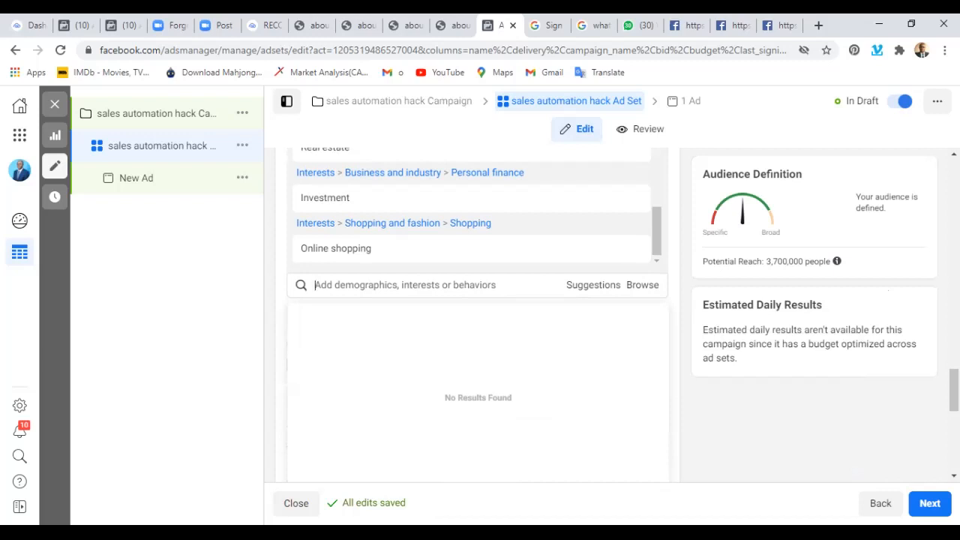
{"action": "type", "text": "fashion"}
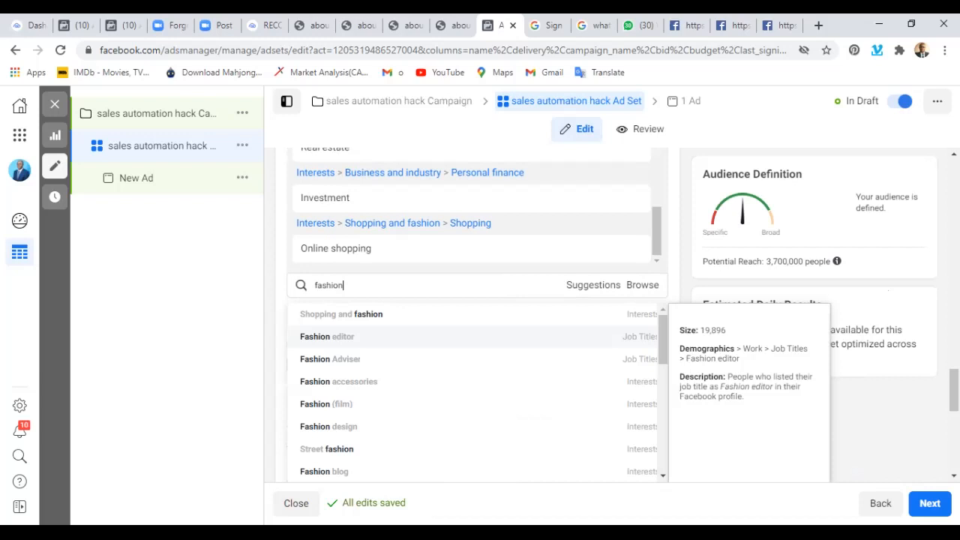
{"action": "left_click", "coordinate": [342, 314]}
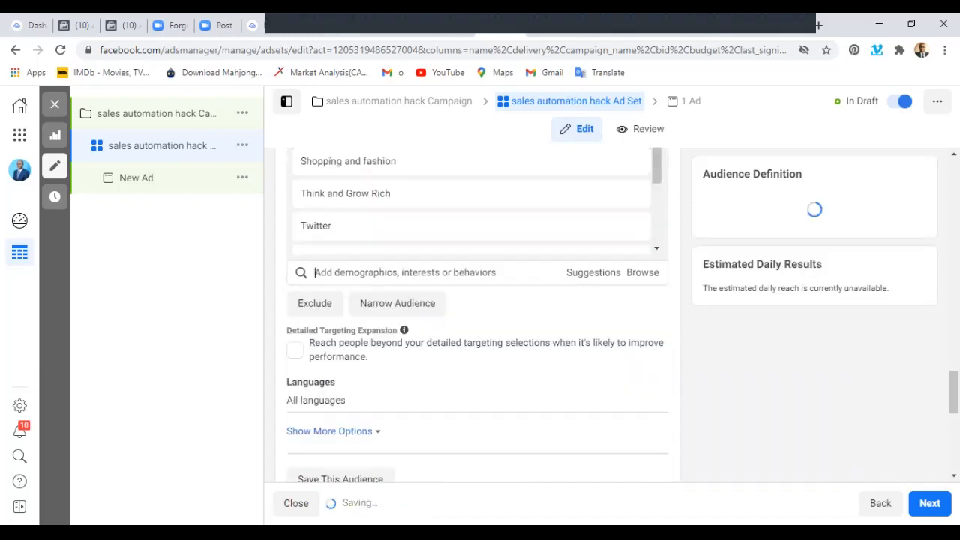
{"action": "type", "text": "shoes"}
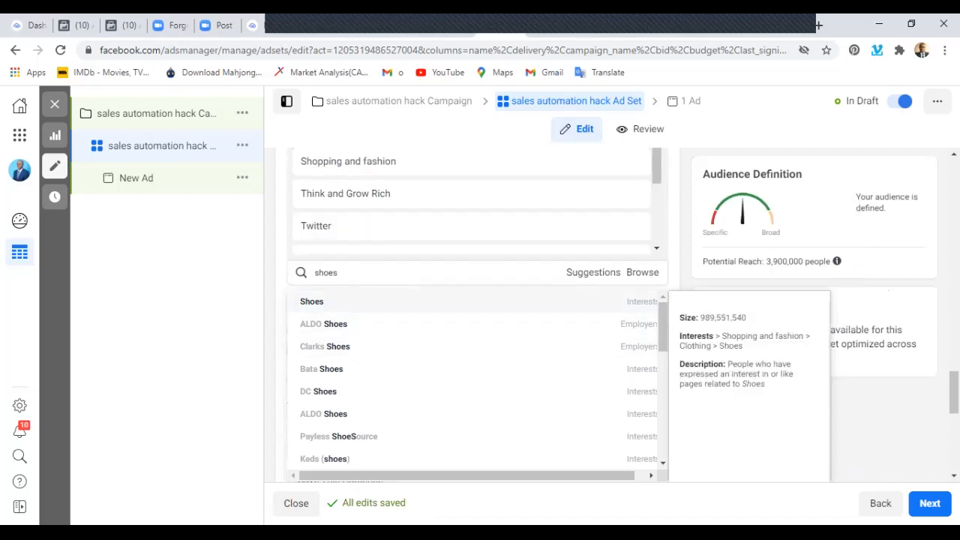
{"action": "key", "text": "Return"}
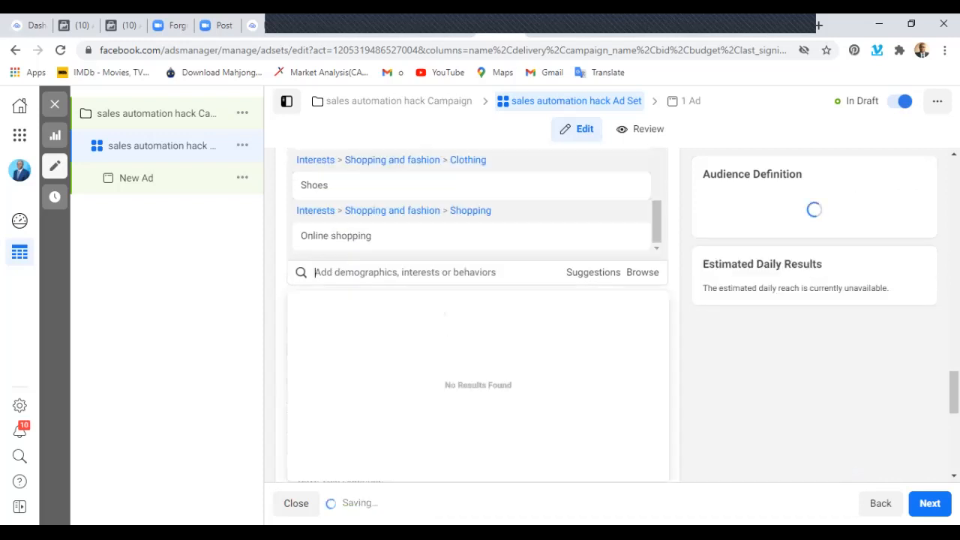
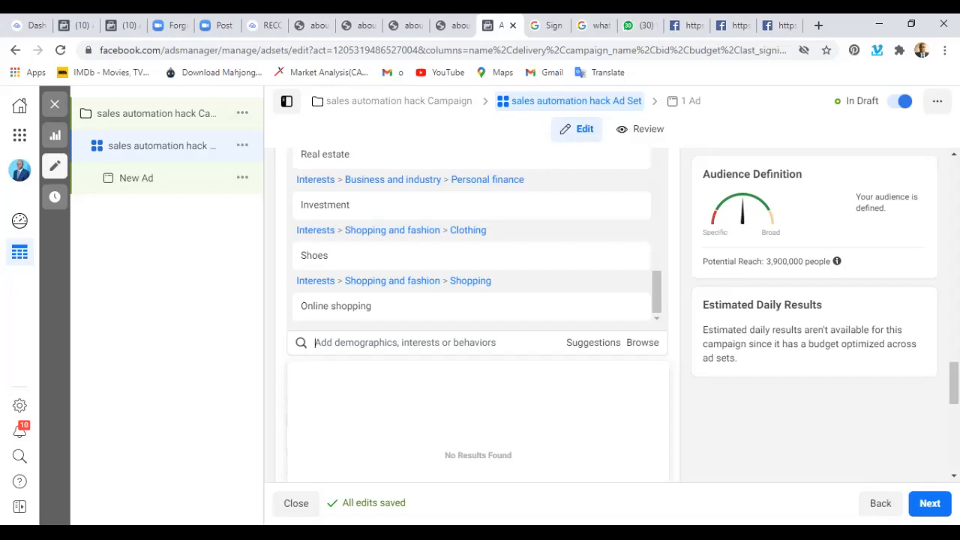
Add Amazon.com to the detailed targeting, choosing the interest rather than the employer or school entry.
{"action": "type", "text": "amazon.com"}
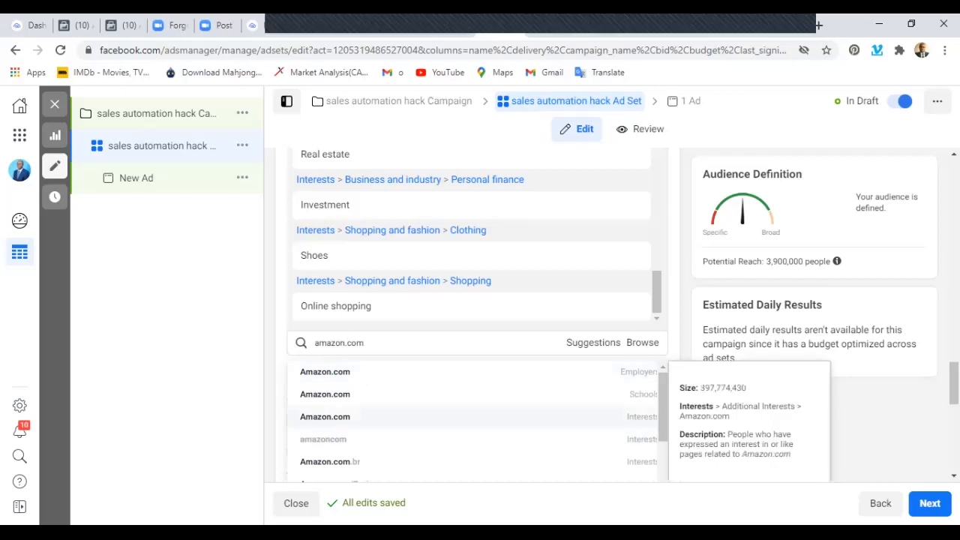
{"action": "key", "text": "Return"}
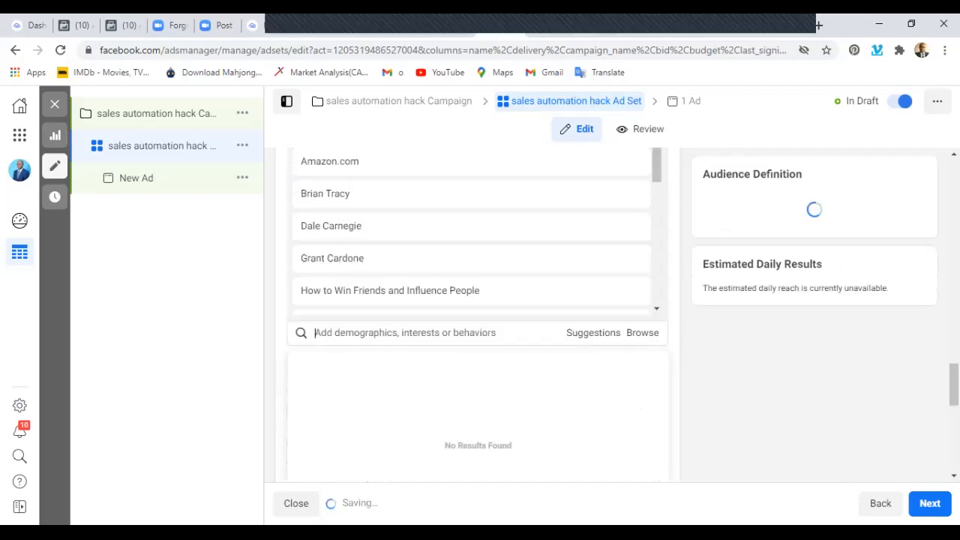
{"action": "scroll", "coordinate": [481, 225], "scroll_direction": "down", "scroll_amount": 5}
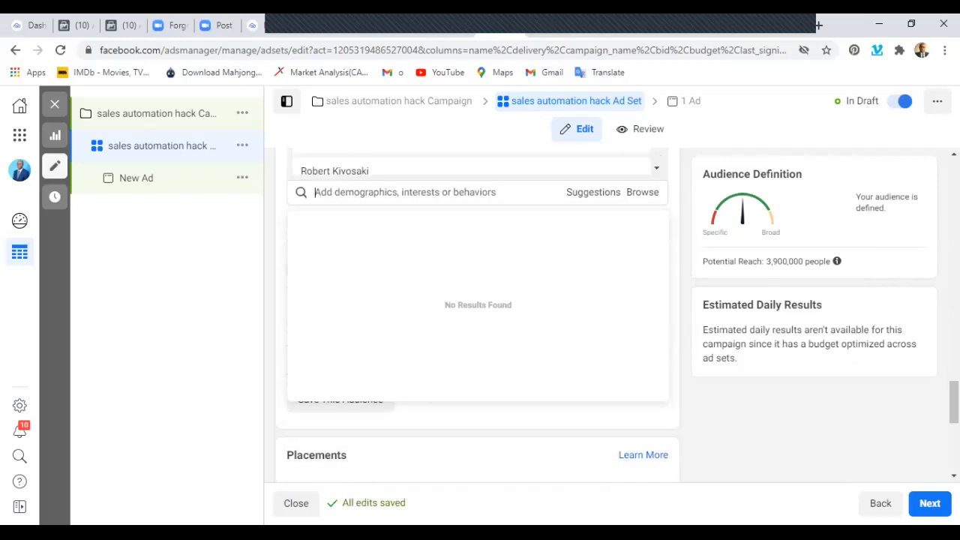
Add the interest "JUMIA Online Shopping – Fashion, Electronics and more" to the detailed targeting.
{"action": "scroll", "coordinate": [473, 262], "scroll_direction": "up", "scroll_amount": 3}
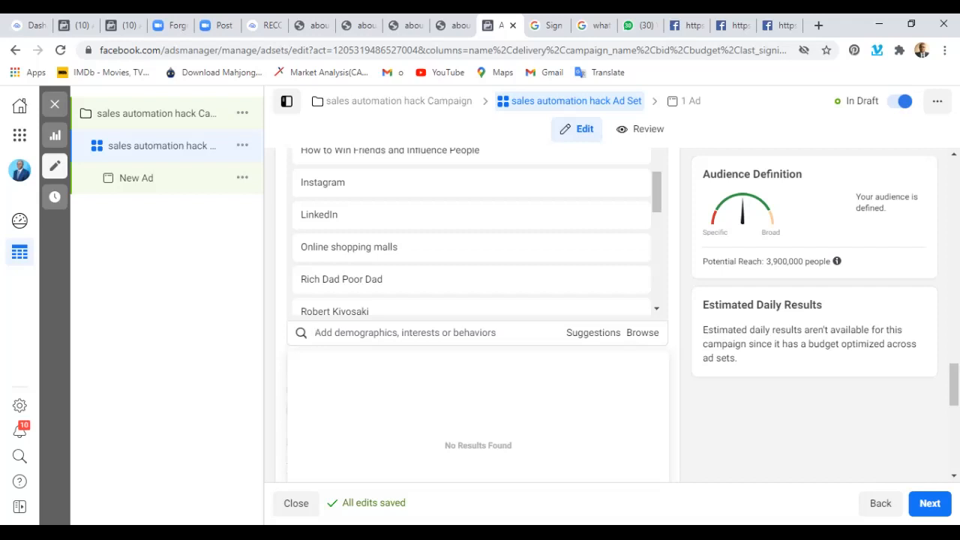
{"action": "type", "text": "ju"}
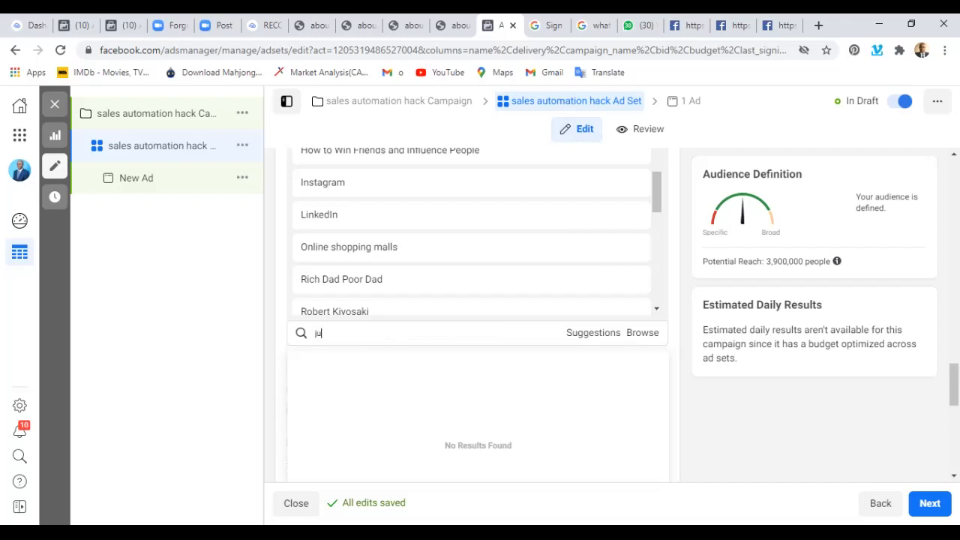
{"action": "type", "text": "mia"}
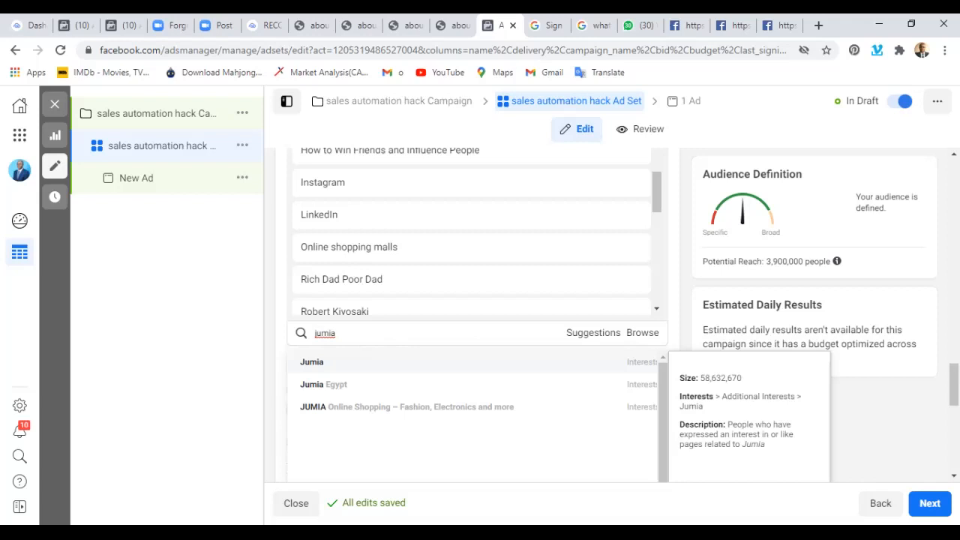
{"action": "key", "text": "Down"}
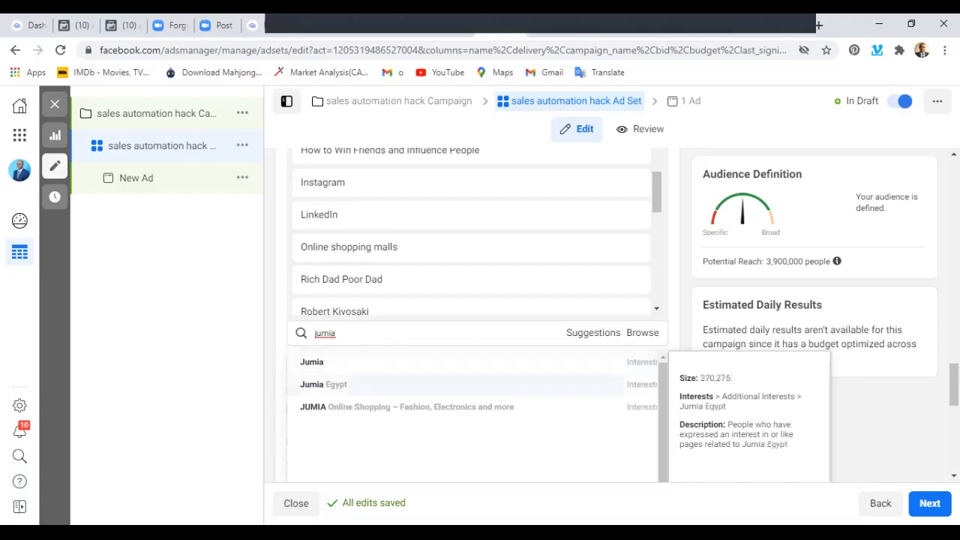
{"action": "key", "text": "Down"}
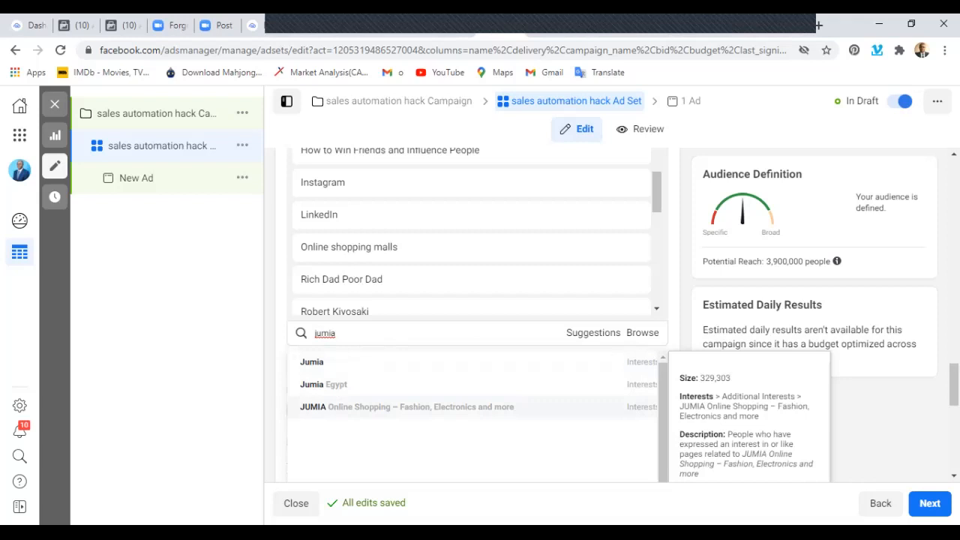
{"action": "key", "text": "Return"}
Add the Konga.com interest to the detailed targeting.
{"action": "type", "text": "konga.com"}
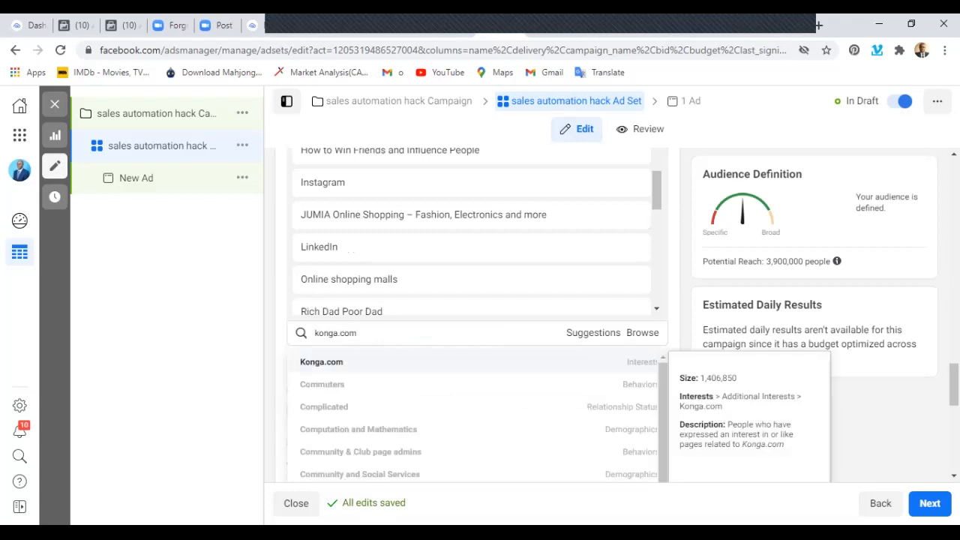
{"action": "key", "text": "Return"}
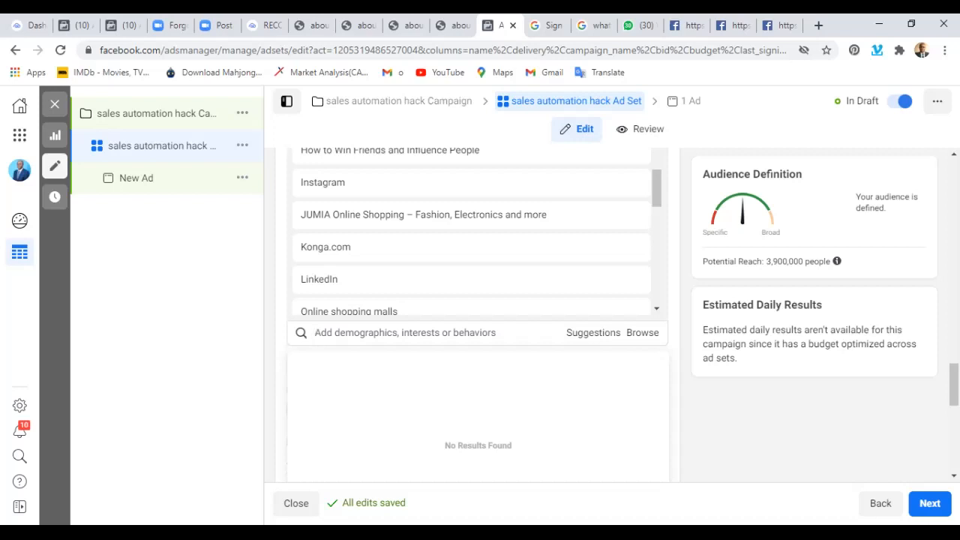
Search the detailed targeting options for "long rich" and "aim global", and clear the search text.
{"action": "scroll", "coordinate": [478, 300], "scroll_direction": "down", "scroll_amount": 3}
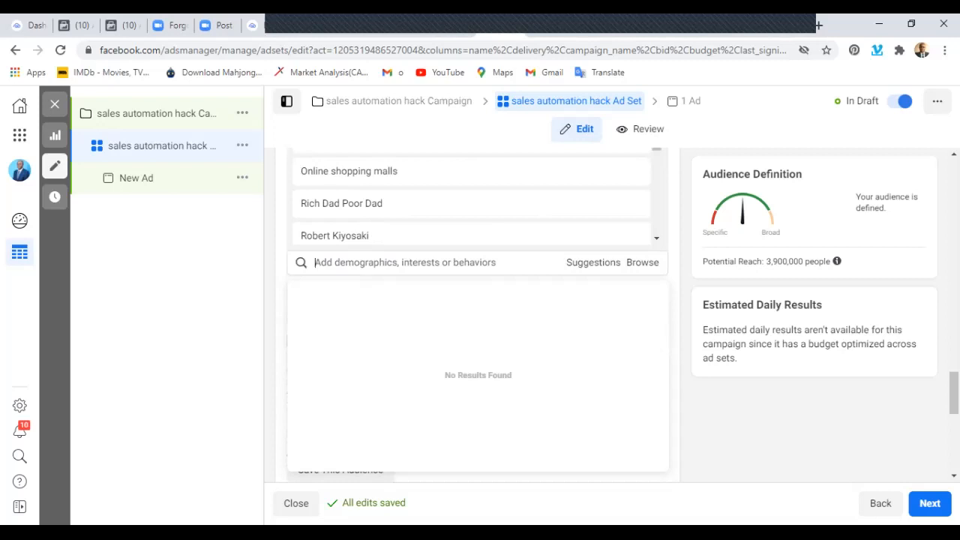
{"action": "type", "text": "lonf"}
{"action": "type", "text": "g rich"}
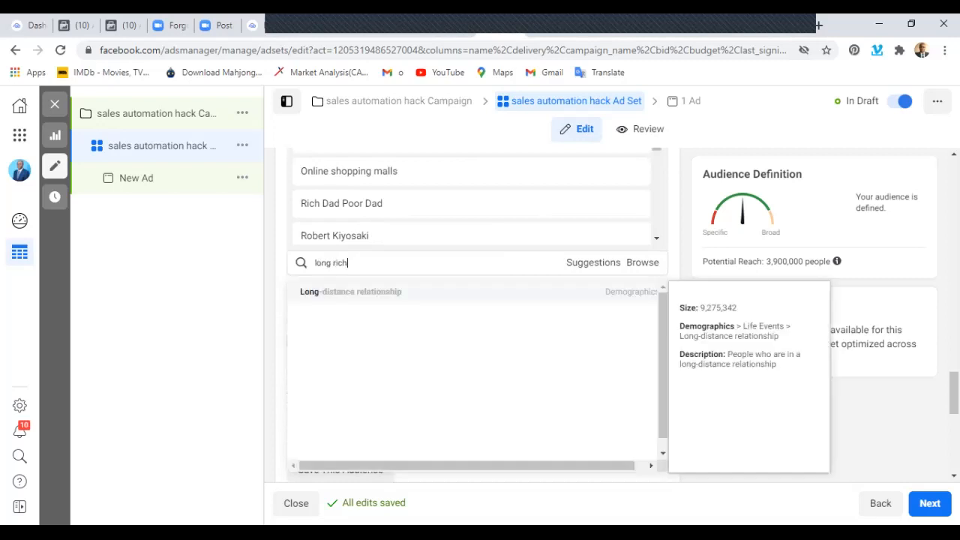
{"action": "key", "text": "BackSpace"}
{"action": "key", "text": "BackSpace"}
{"action": "key", "text": "BackSpace"}
{"action": "key", "text": "BackSpace"}
{"action": "key", "text": "BackSpace"}
{"action": "key", "text": "BackSpace"}
{"action": "key", "text": "BackSpace"}
{"action": "key", "text": "BackSpace"}
{"action": "key", "text": "BackSpace"}
{"action": "type", "text": "aim gl"}
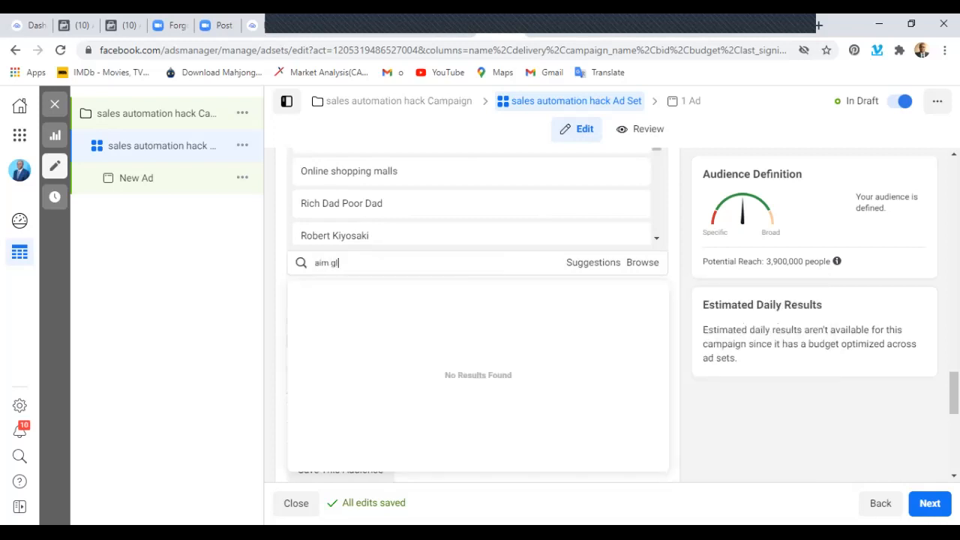
{"action": "type", "text": "obal"}
{"action": "key", "text": "BackSpace"}
{"action": "key", "text": "BackSpace"}
{"action": "key", "text": "BackSpace"}
{"action": "key", "text": "BackSpace"}
{"action": "key", "text": "BackSpace"}
{"action": "key", "text": "BackSpace"}
{"action": "key", "text": "BackSpace"}
{"action": "key", "text": "BackSpace"}
{"action": "key", "text": "BackSpace"}
{"action": "key", "text": "BackSpace"}
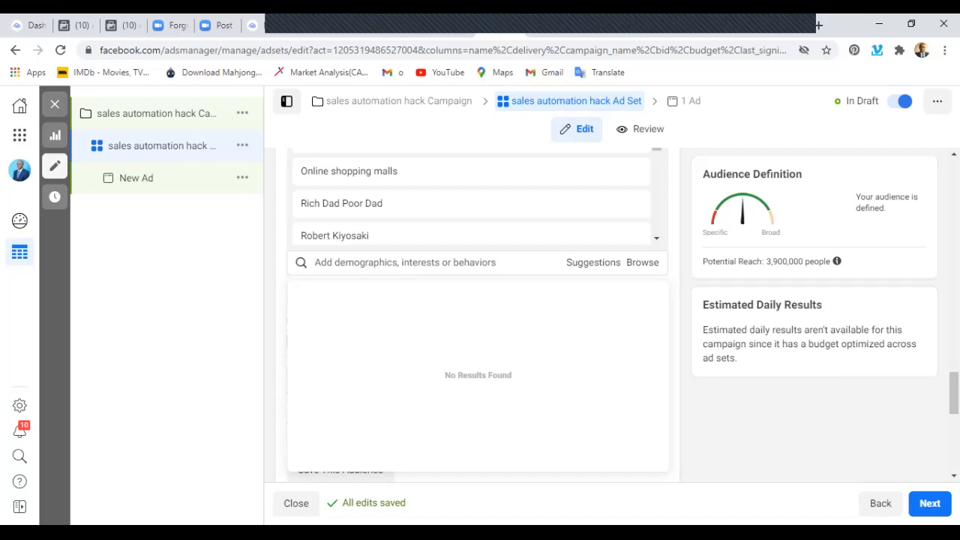
Save the ad set's audience under the name "Sales Automation Audience for Network Marketing Niche".
{"action": "scroll", "coordinate": [478, 315], "scroll_direction": "up", "scroll_amount": 1}
{"action": "scroll", "coordinate": [480, 240], "scroll_direction": "up", "scroll_amount": 5}
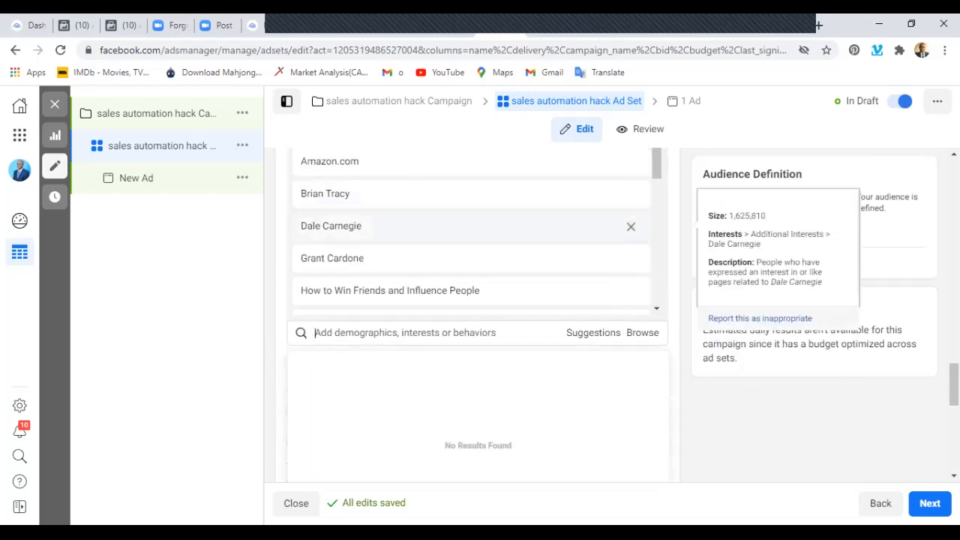
{"action": "scroll", "coordinate": [480, 233], "scroll_direction": "down", "scroll_amount": 5}
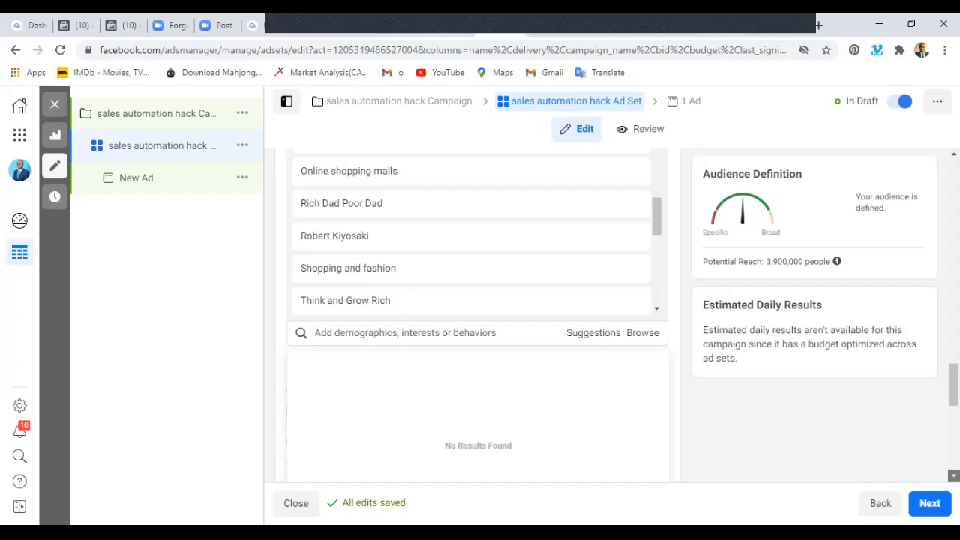
{"action": "left_click", "coordinate": [955, 476]}
{"action": "left_click", "coordinate": [954, 476]}
{"action": "left_click", "coordinate": [954, 476]}
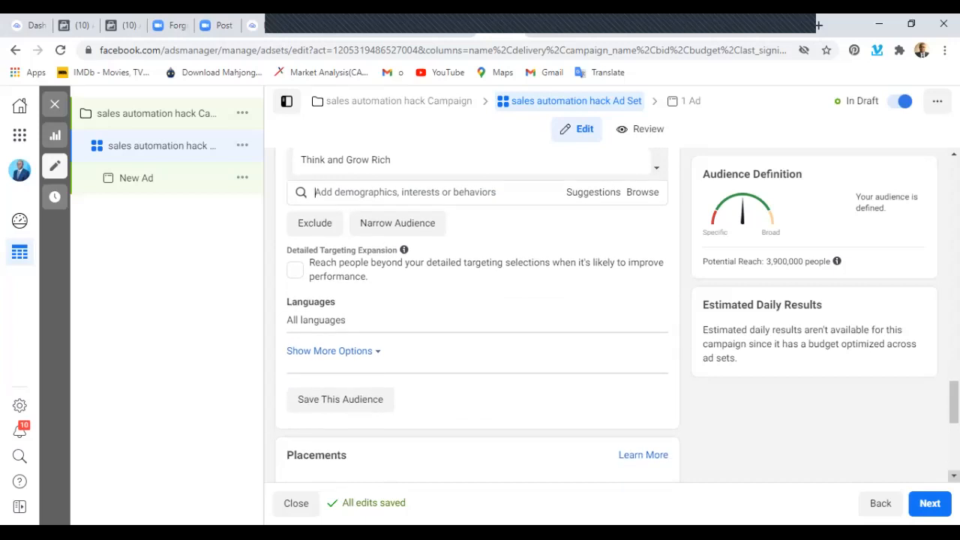
{"action": "left_click", "coordinate": [954, 476]}
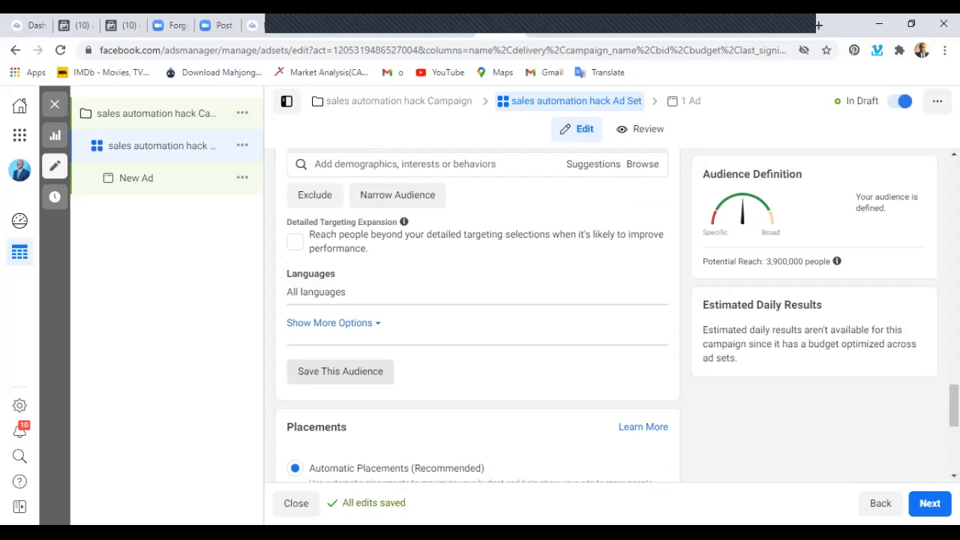
{"action": "left_click", "coordinate": [340, 372]}
{"action": "left_click", "coordinate": [444, 205]}
{"action": "key", "text": "BackSpace"}
{"action": "key", "text": "BackSpace"}
{"action": "key", "text": "BackSpace"}
{"action": "key", "text": "BackSpace"}
{"action": "key", "text": "BackSpace"}
{"action": "key", "text": "BackSpace"}
{"action": "key", "text": "BackSpace"}
{"action": "key", "text": "BackSpace"}
{"action": "key", "text": "BackSpace"}
{"action": "key", "text": "BackSpace"}
{"action": "type", "text": "Sa"}
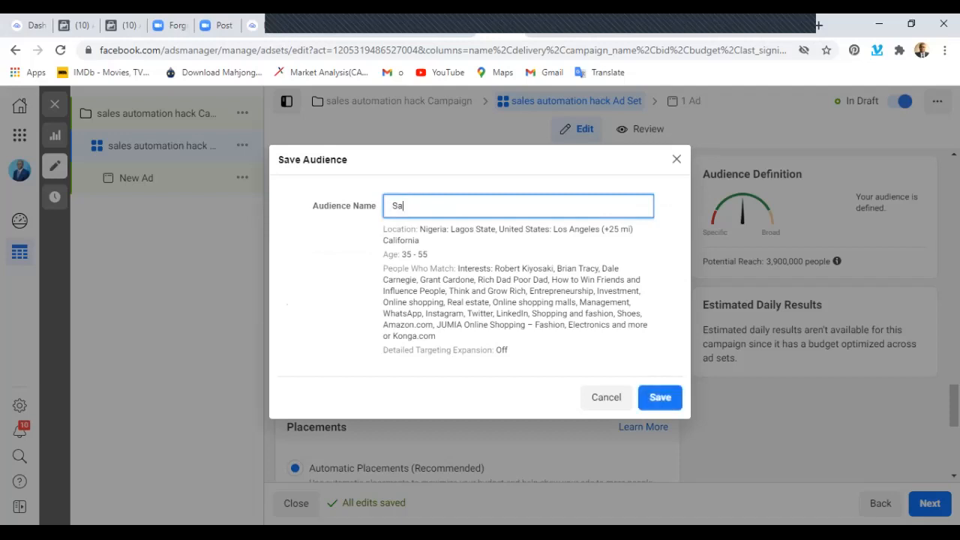
{"action": "type", "text": "les Automation Audience f"}
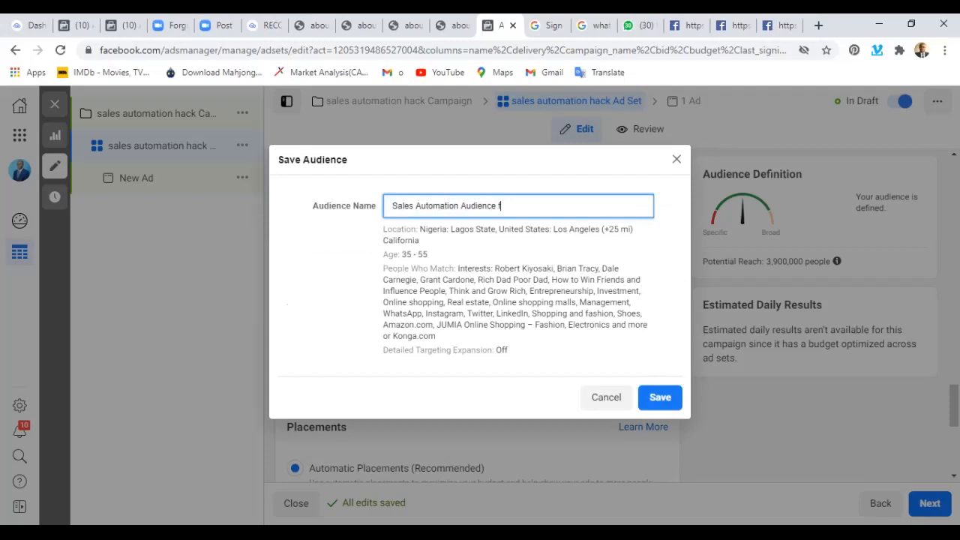
{"action": "type", "text": "or Network Marketing Niche"}
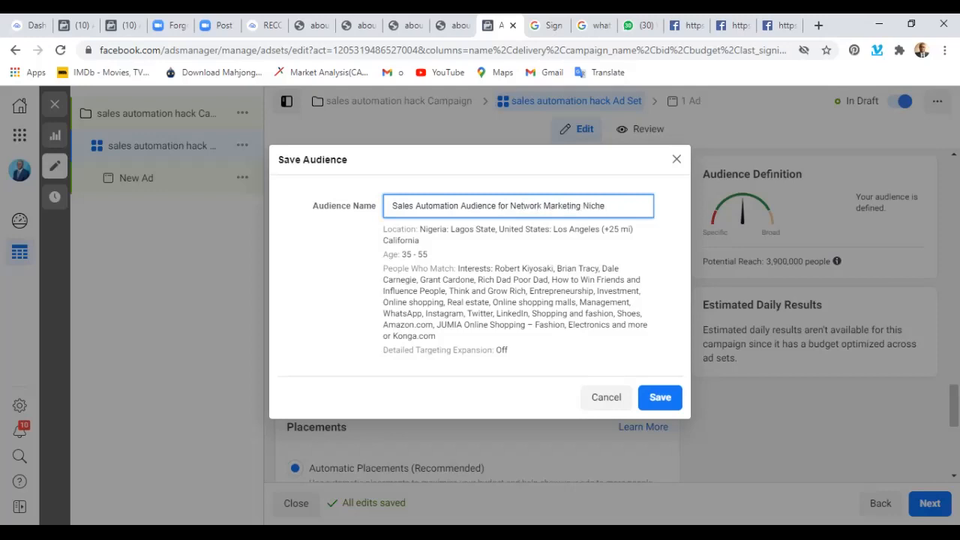
{"action": "left_click", "coordinate": [660, 398]}
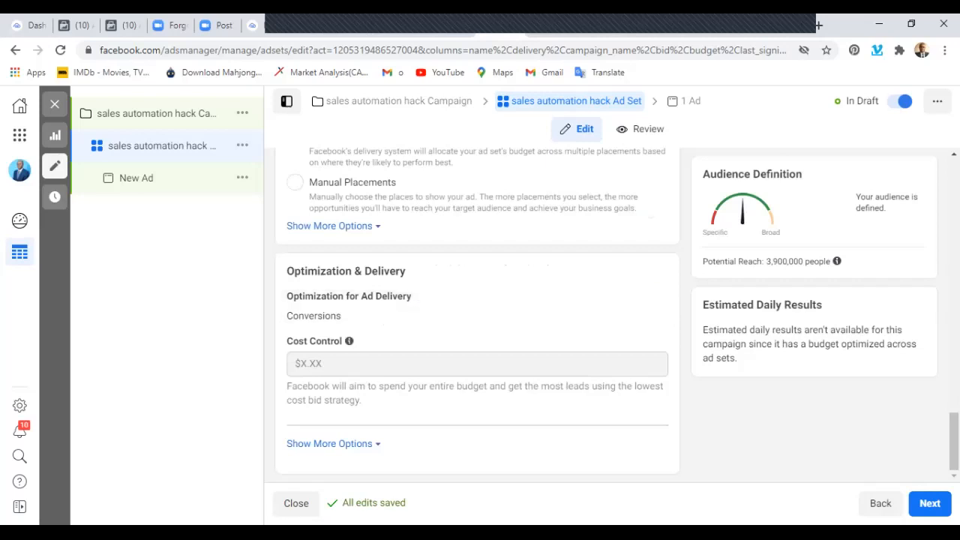
Check the placements and the optimization and delivery settings, and continue to the ad level with Automatic Placements kept.
{"action": "scroll", "coordinate": [477, 315], "scroll_direction": "up", "scroll_amount": 4}
{"action": "scroll", "coordinate": [477, 315], "scroll_direction": "down", "scroll_amount": 2}
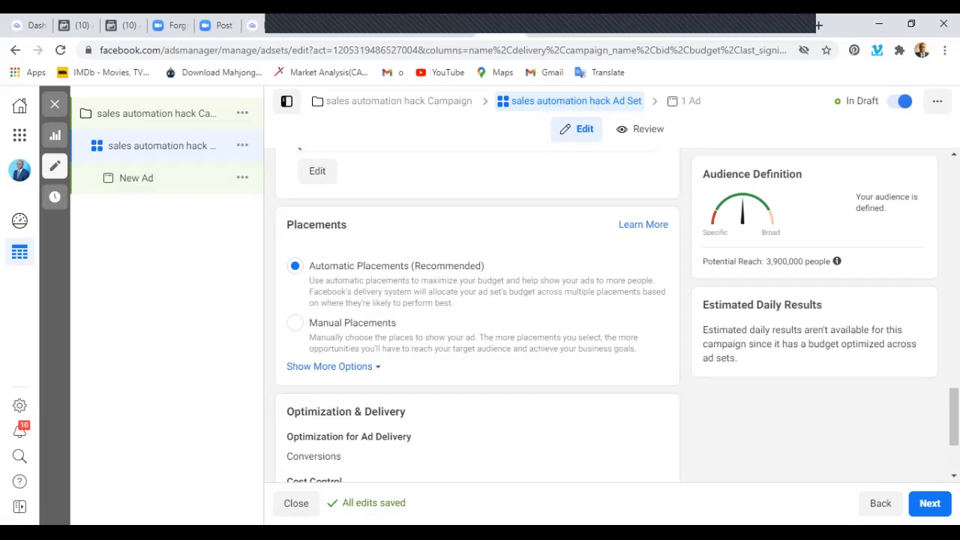
{"action": "scroll", "coordinate": [478, 316], "scroll_direction": "down", "scroll_amount": 3}
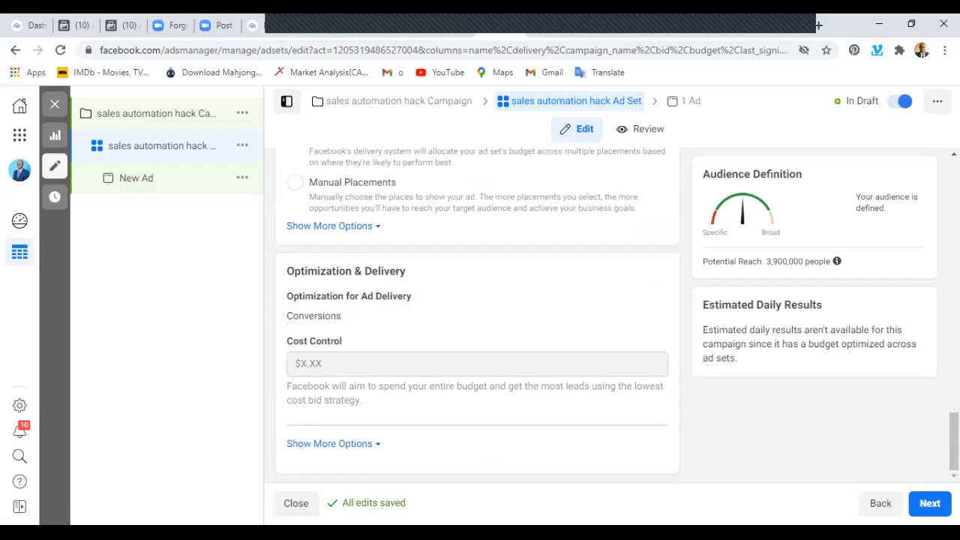
{"action": "left_click", "coordinate": [930, 503]}
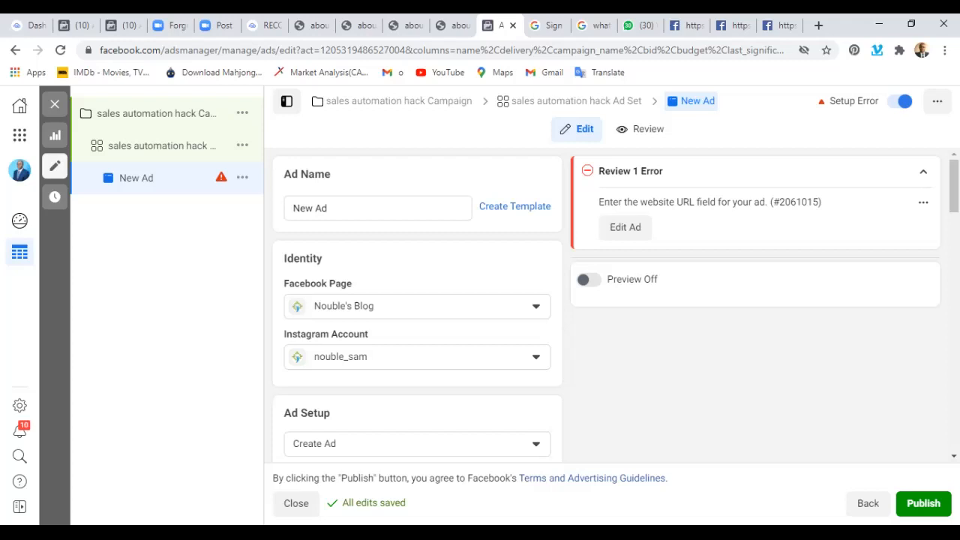
Rename the ad as "Sales automation hack Ad".
{"action": "left_click", "coordinate": [378, 208]}
{"action": "key", "text": "BackSpace"}
{"action": "key", "text": "BackSpace"}
{"action": "key", "text": "BackSpace"}
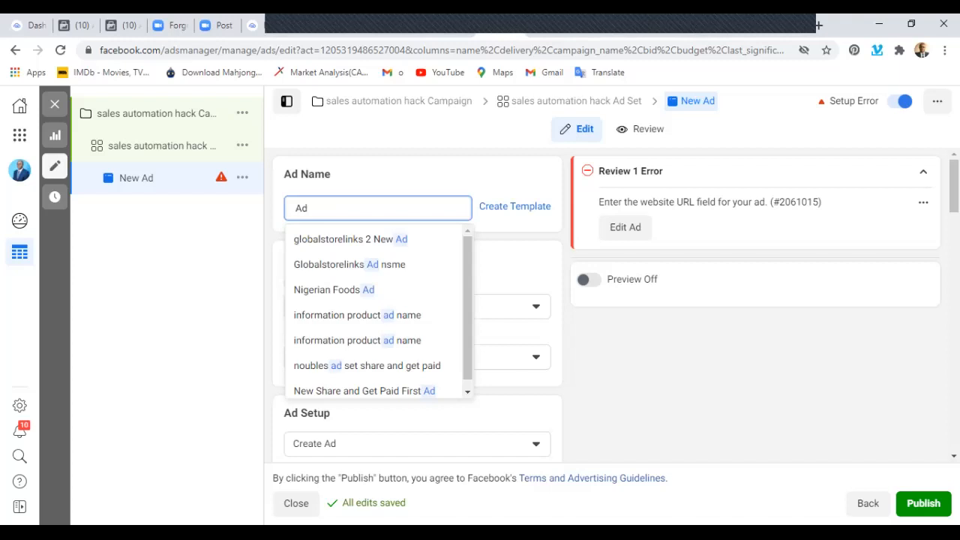
{"action": "type", "text": "Sale"}
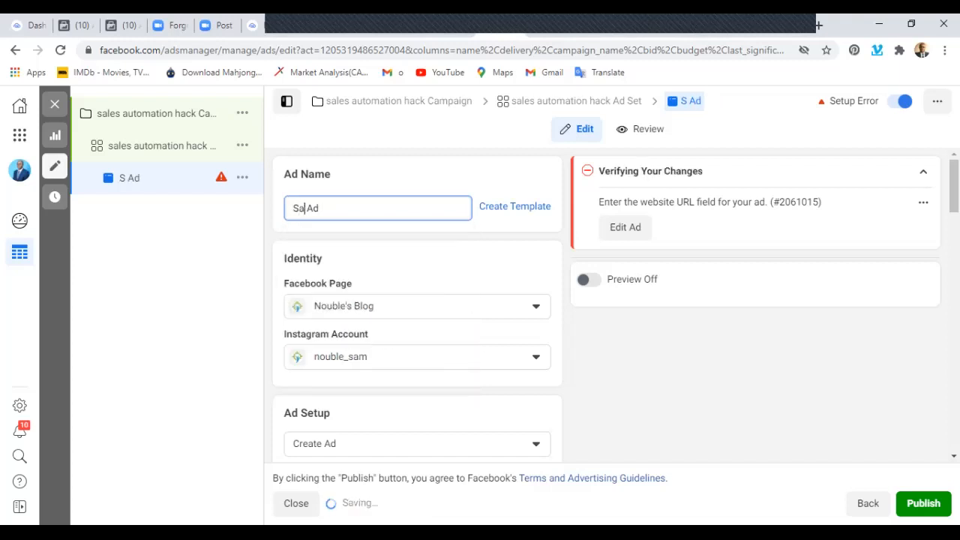
{"action": "type", "text": "s aut"}
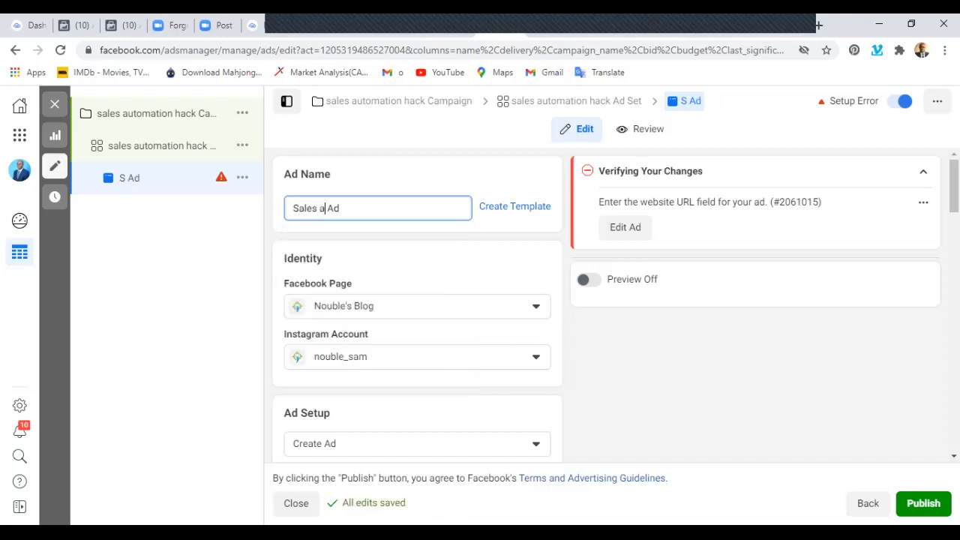
{"action": "type", "text": "omation hack"}
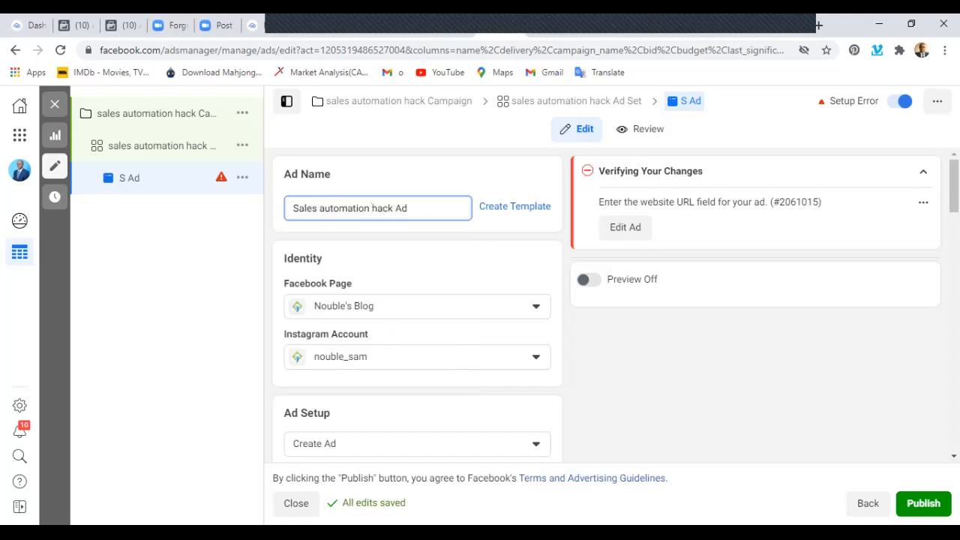
Try the Carousel and Collection formats in the ad setup, and set the format back to Single Image or Video.
{"action": "mouse_move", "coordinate": [375, 334]}
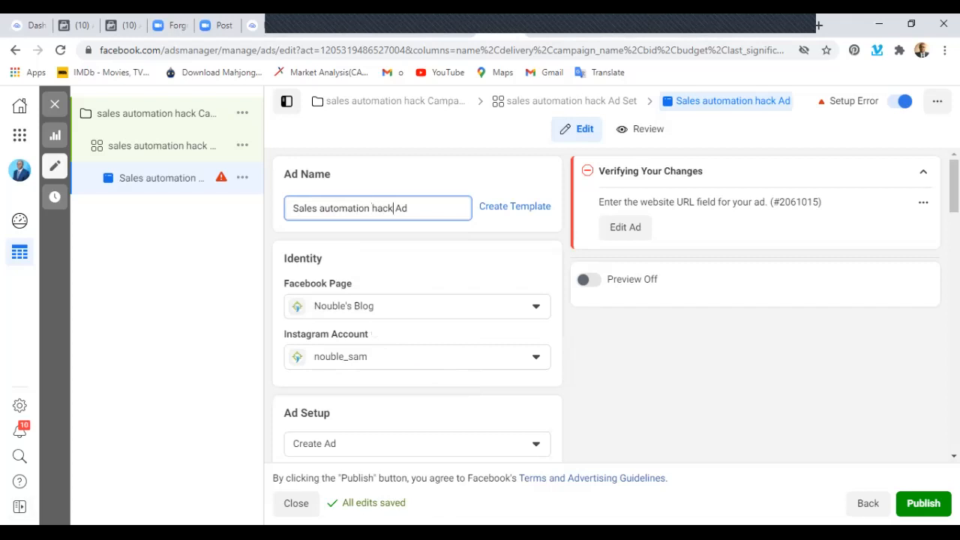
{"action": "scroll", "coordinate": [418, 315], "scroll_direction": "down", "scroll_amount": 2}
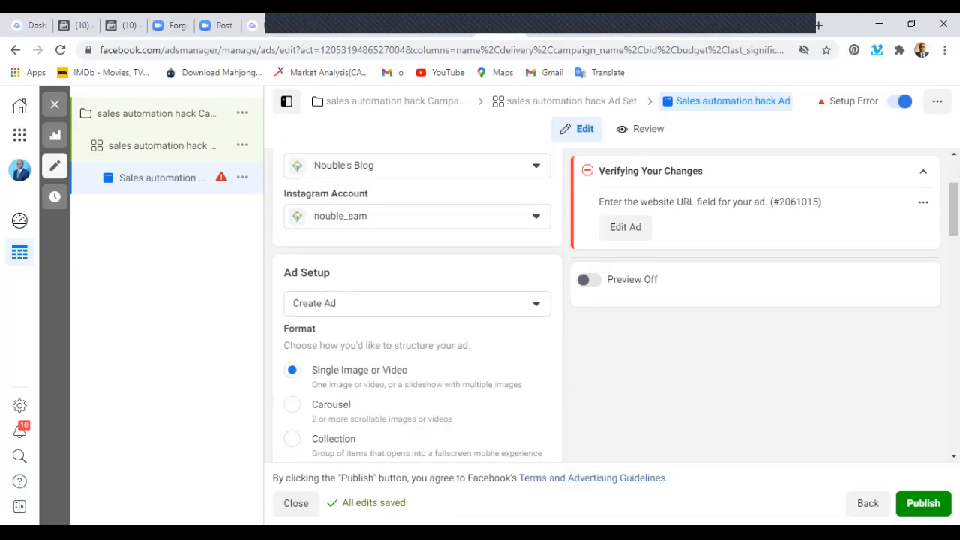
{"action": "scroll", "coordinate": [417, 316], "scroll_direction": "down", "scroll_amount": 1}
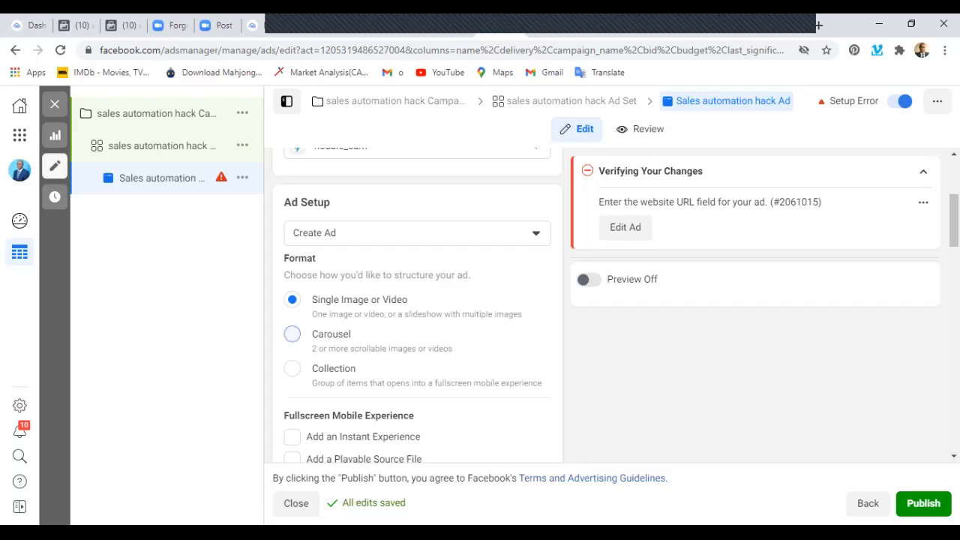
{"action": "left_click", "coordinate": [292, 334]}
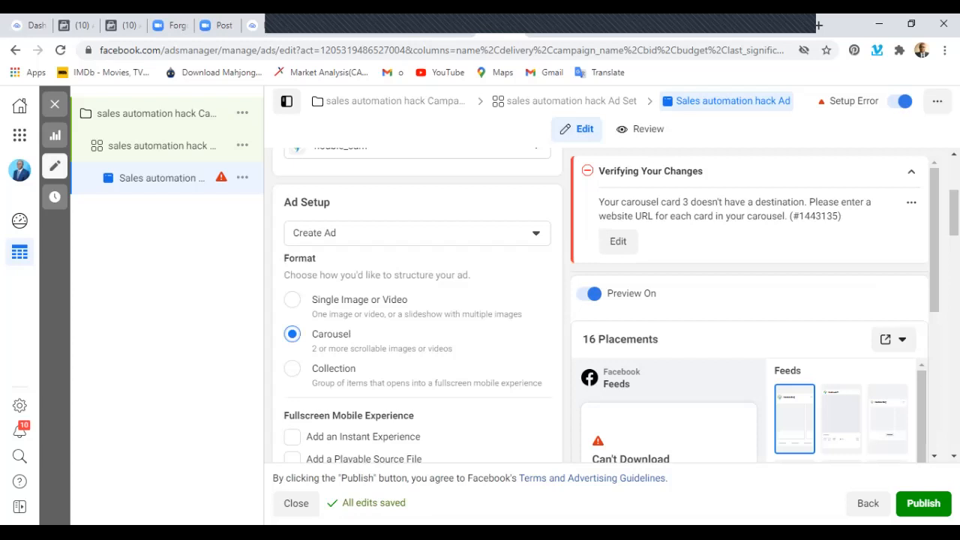
{"action": "left_click", "coordinate": [292, 369]}
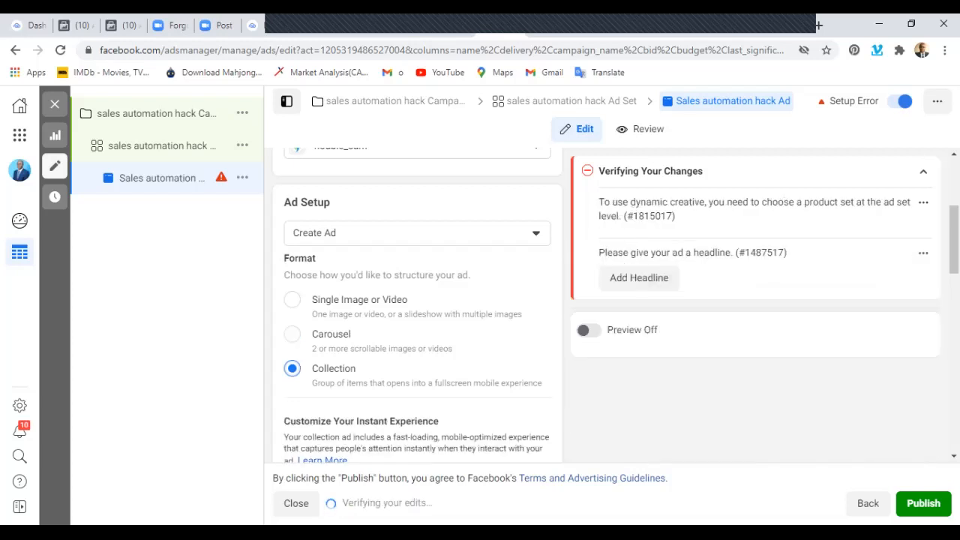
{"action": "left_click", "coordinate": [292, 299]}
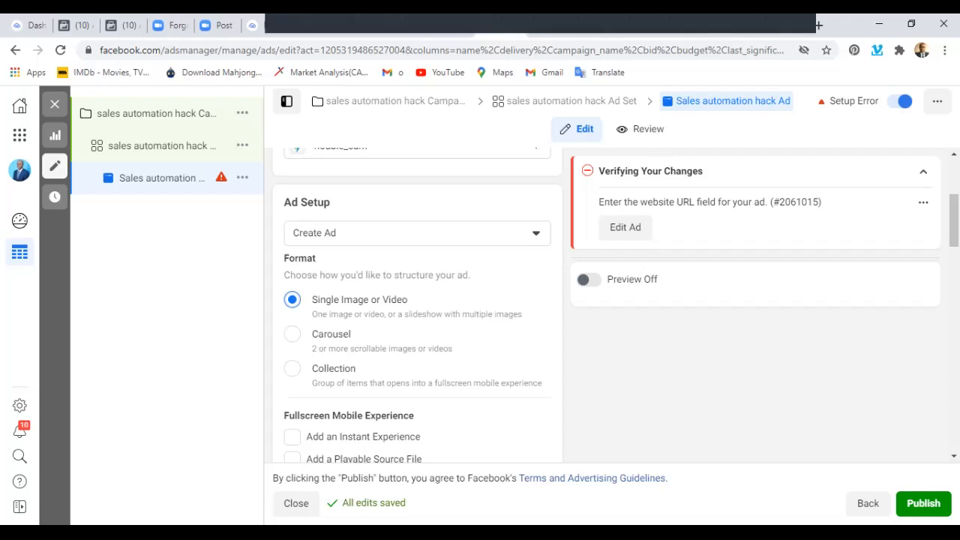
Start adding a video to the ad creative by uploading a file from the computer.
{"action": "scroll", "coordinate": [417, 315], "scroll_direction": "down", "scroll_amount": 1}
{"action": "scroll", "coordinate": [417, 315], "scroll_direction": "down", "scroll_amount": 4}
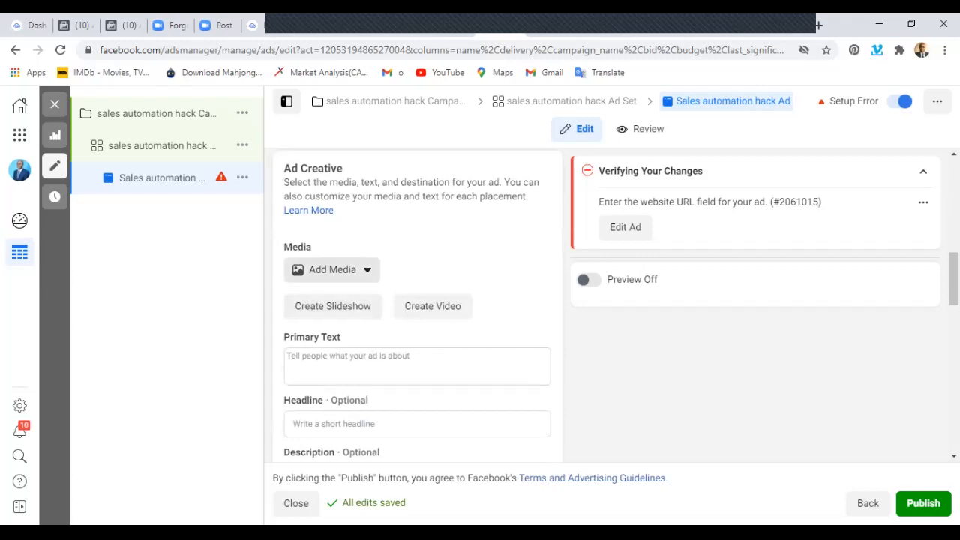
{"action": "left_click", "coordinate": [332, 270]}
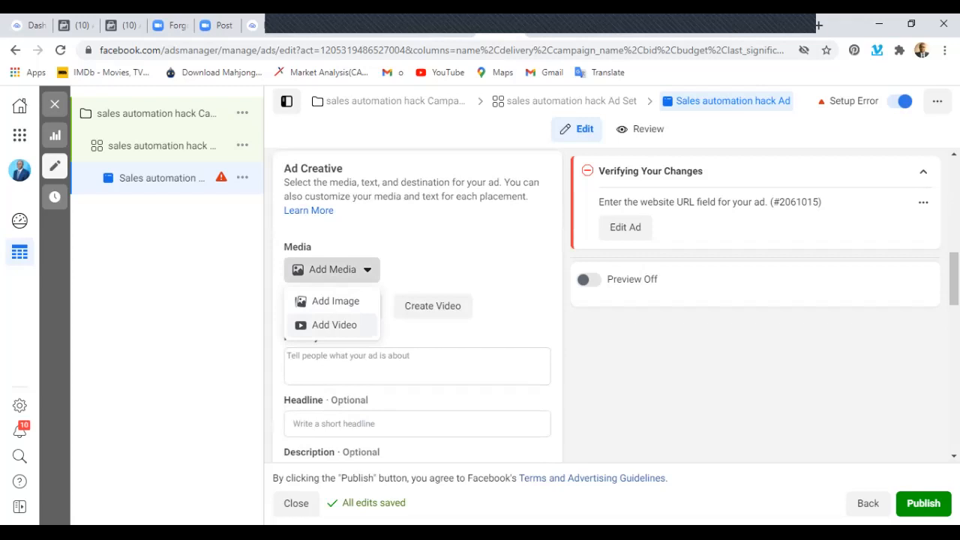
{"action": "left_click", "coordinate": [334, 325]}
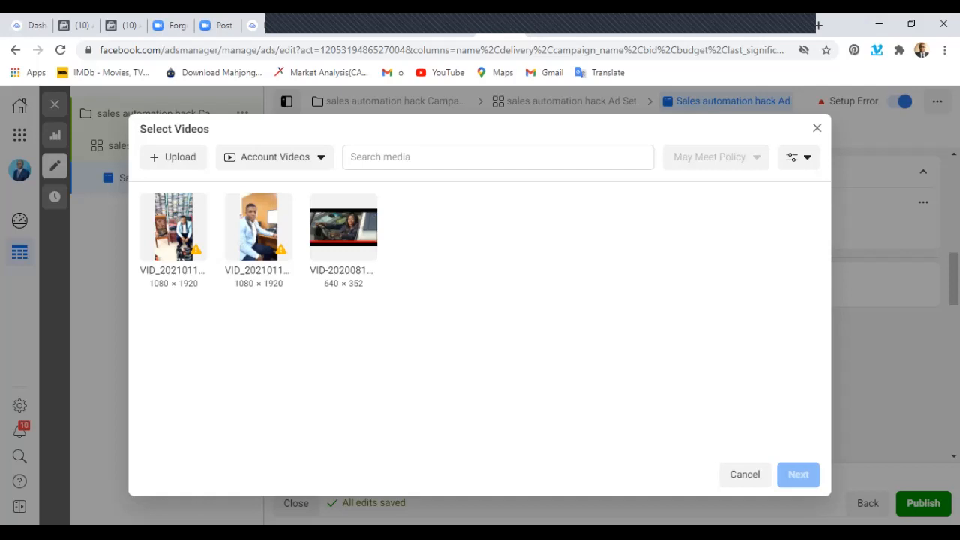
{"action": "left_click", "coordinate": [174, 157]}
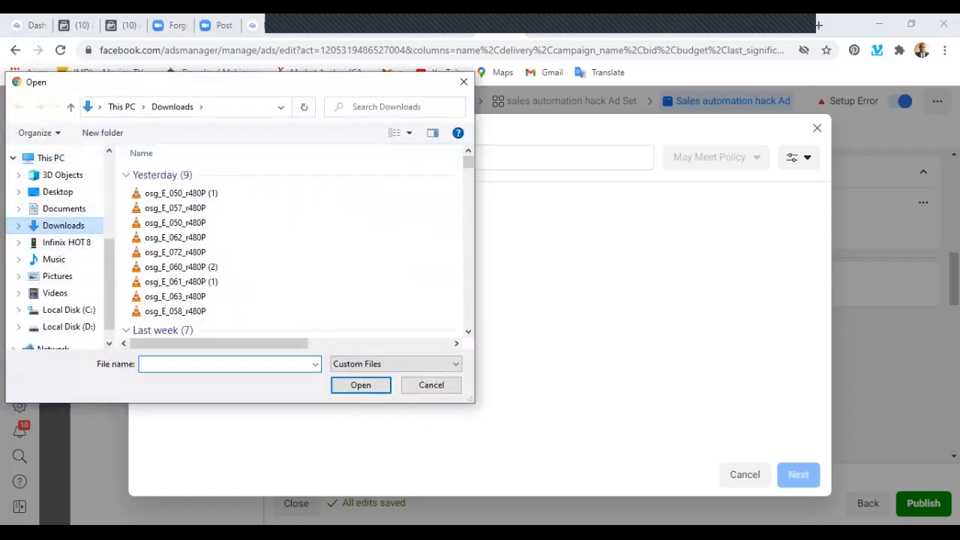
{"action": "scroll", "coordinate": [54, 258], "scroll_direction": "down", "scroll_amount": 1}
{"action": "scroll", "coordinate": [55, 259], "scroll_direction": "up", "scroll_amount": 1}
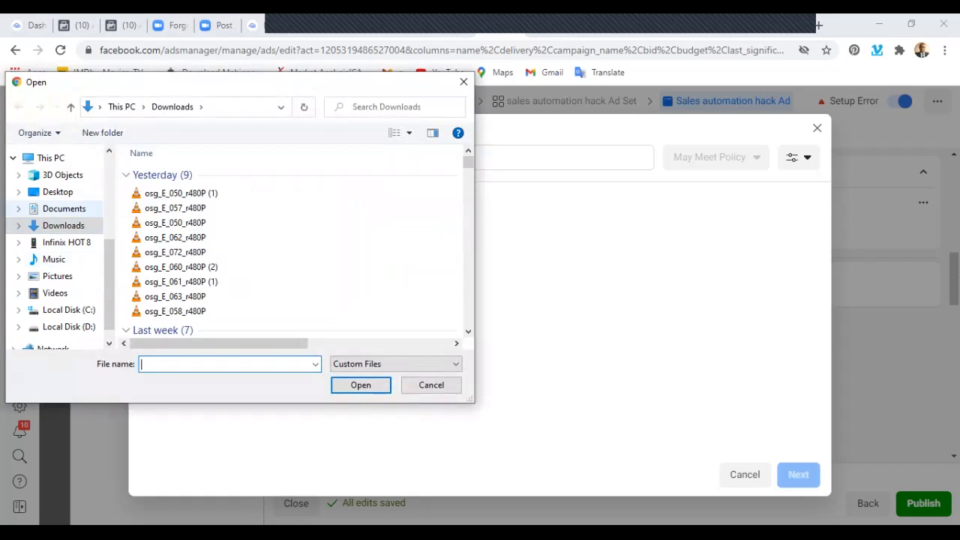
Look through the Desktop, Videos, Downloads and Documents folders for a video file to upload.
{"action": "left_click", "coordinate": [58, 192]}
{"action": "scroll", "coordinate": [54, 247], "scroll_direction": "down", "scroll_amount": 1}
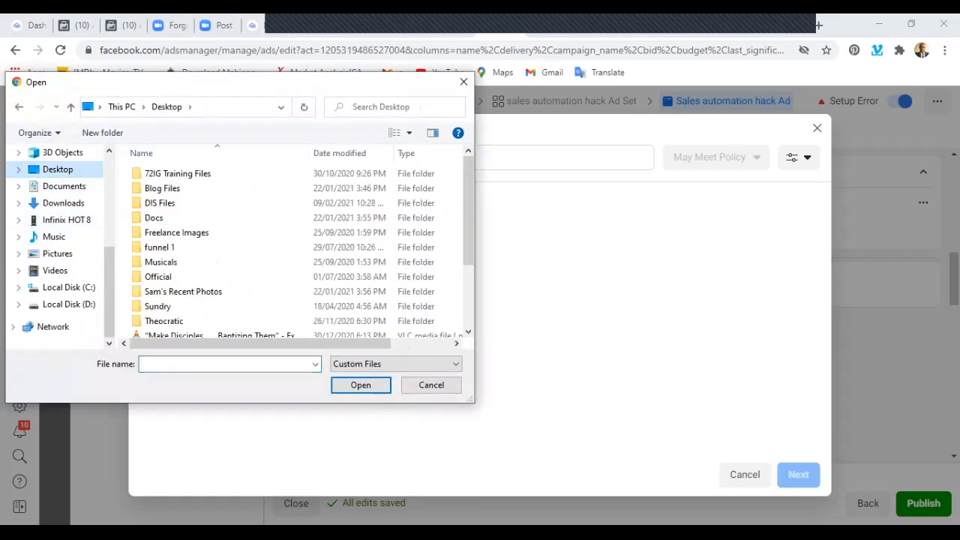
{"action": "scroll", "coordinate": [296, 248], "scroll_direction": "down", "scroll_amount": 2}
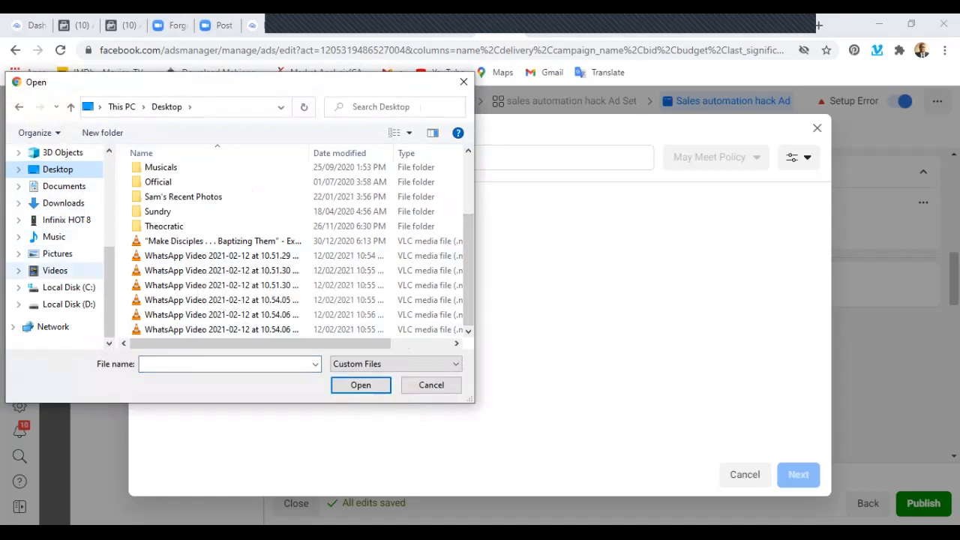
{"action": "left_click", "coordinate": [55, 270]}
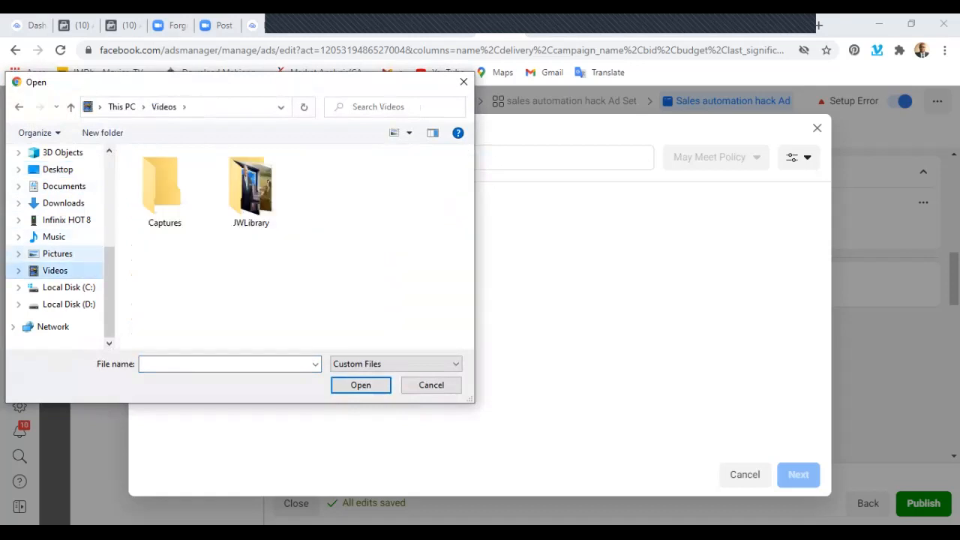
{"action": "left_click", "coordinate": [64, 203]}
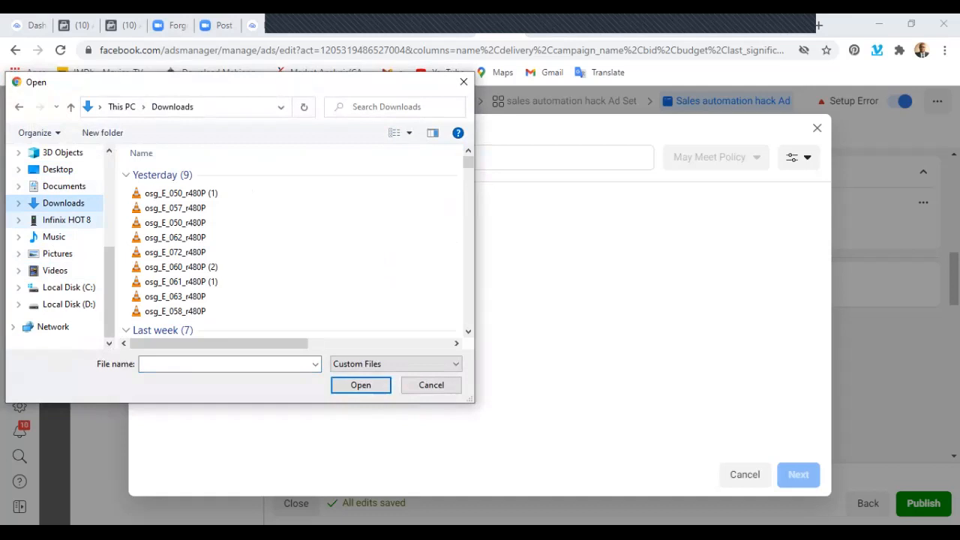
{"action": "left_click", "coordinate": [57, 169]}
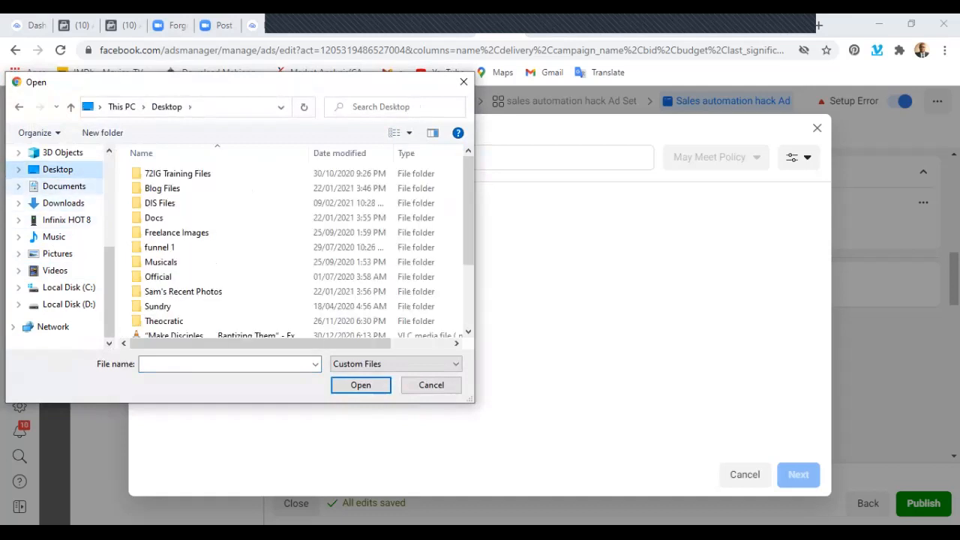
{"action": "left_click", "coordinate": [64, 186]}
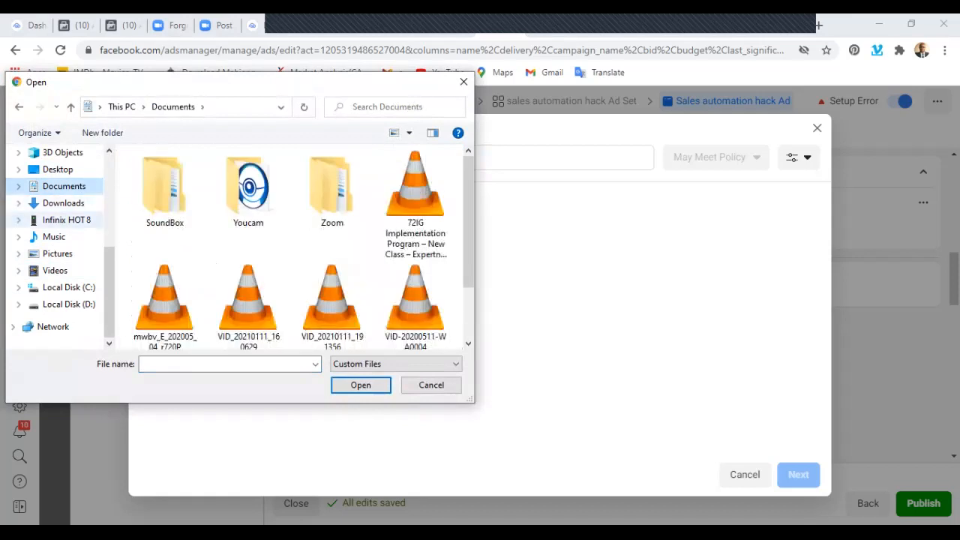
{"action": "left_click", "coordinate": [64, 203]}
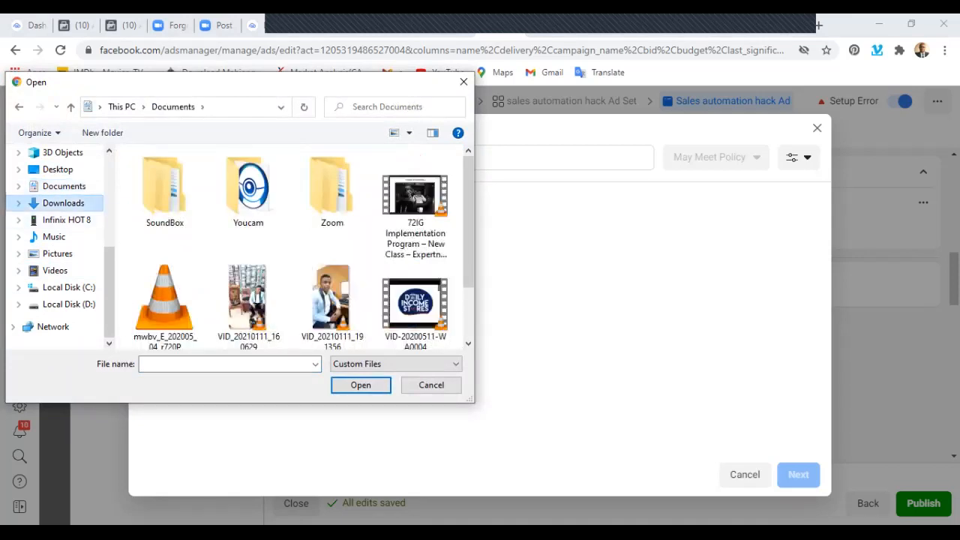
{"action": "left_click", "coordinate": [64, 186]}
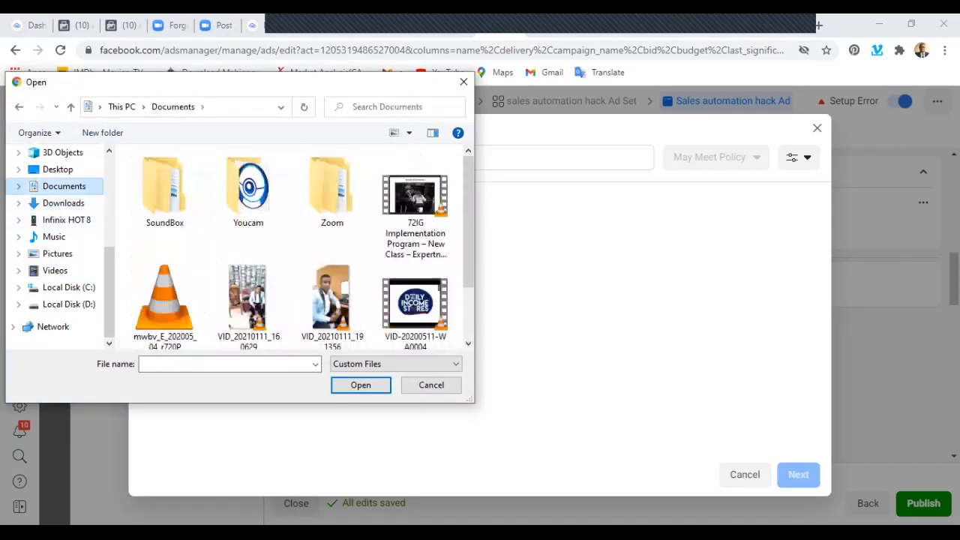
{"action": "scroll", "coordinate": [332, 304], "scroll_direction": "down", "scroll_amount": 1}
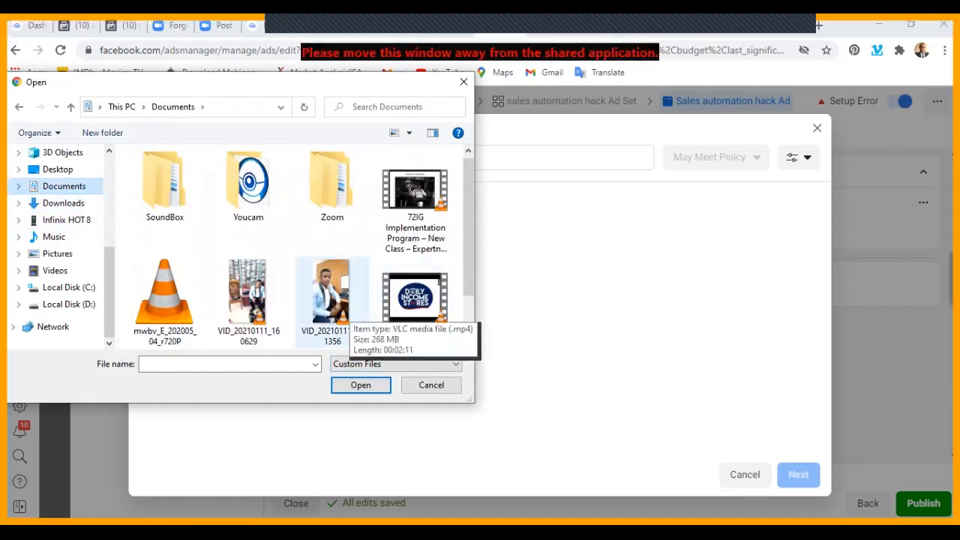
Try to upload the video VID_20210111_191356 from the Documents folder as the ad's media.
{"action": "left_click", "coordinate": [347, 307]}
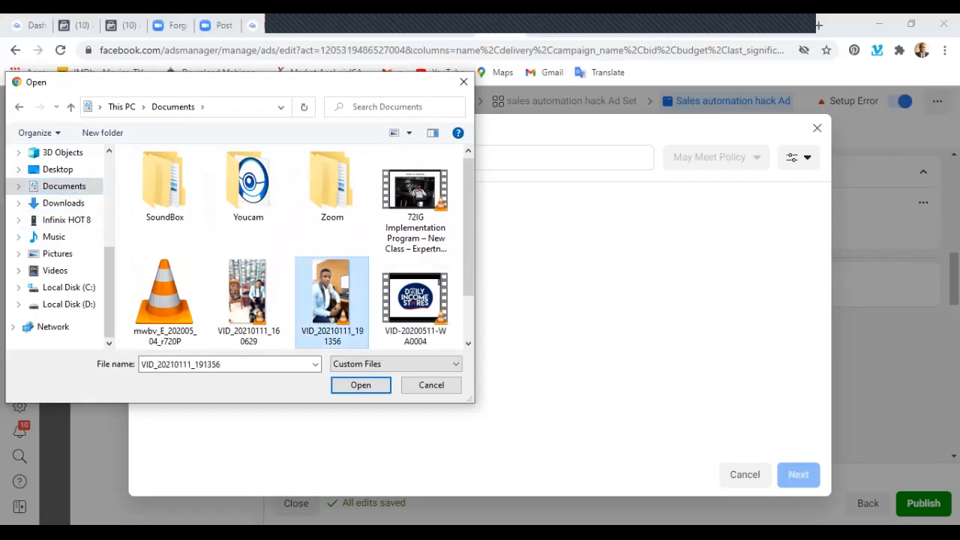
{"action": "left_click", "coordinate": [361, 385]}
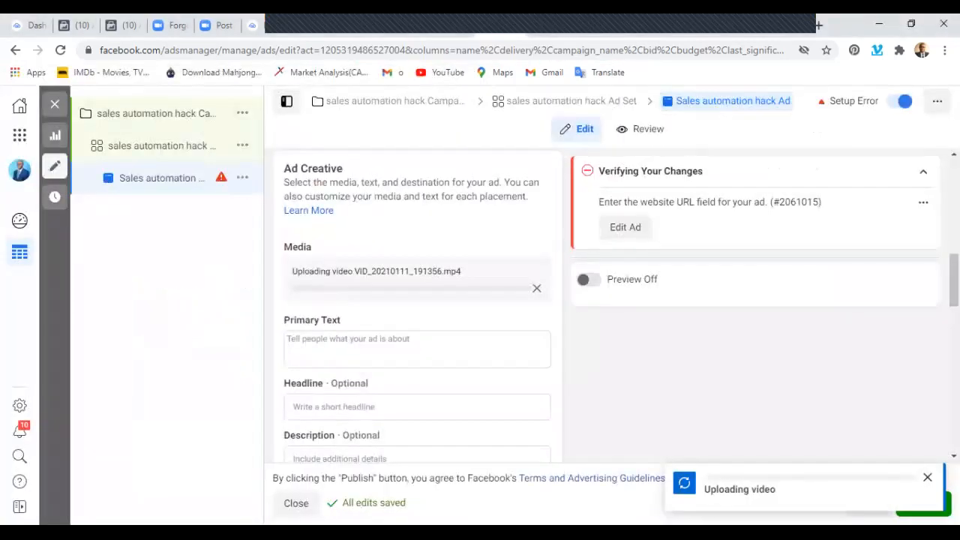
{"action": "scroll", "coordinate": [347, 320], "scroll_direction": "down", "scroll_amount": 2}
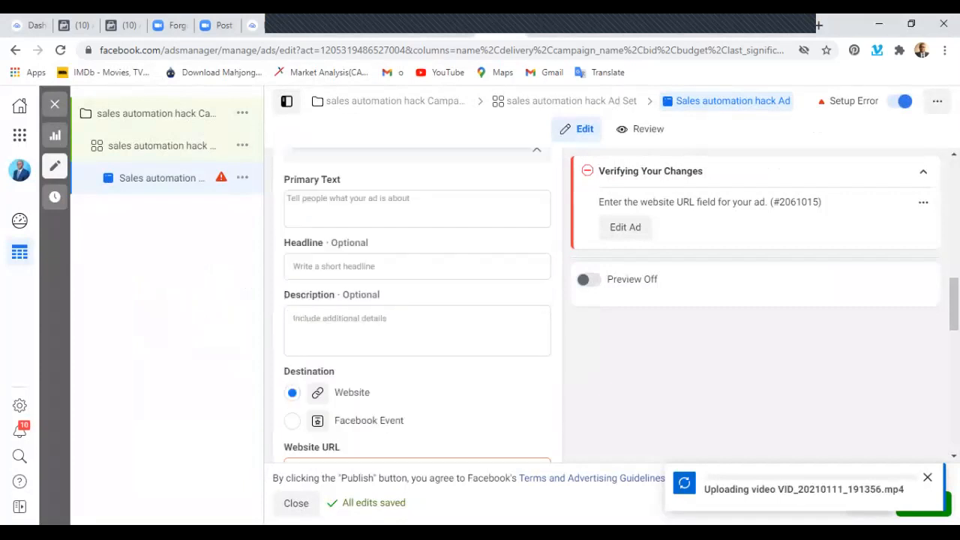
{"action": "scroll", "coordinate": [338, 387], "scroll_direction": "down", "scroll_amount": 2}
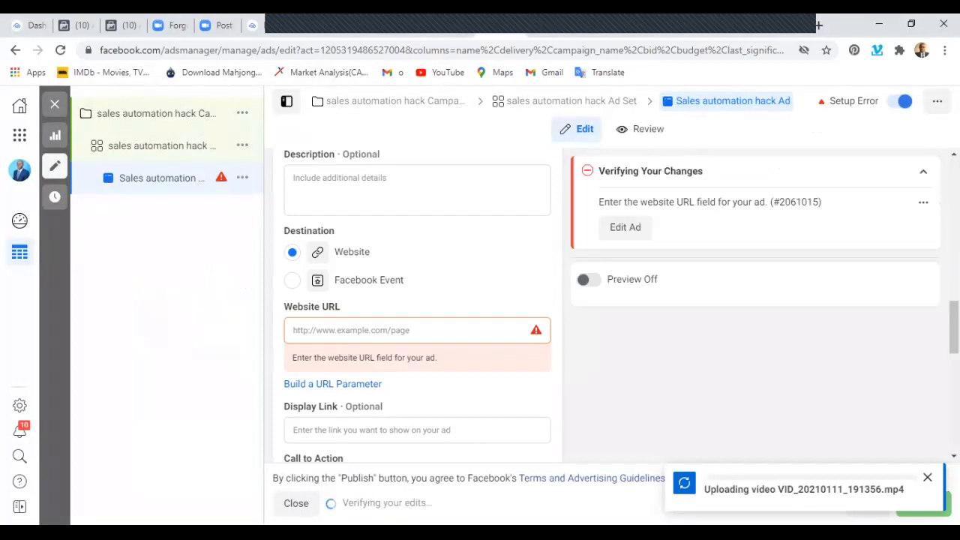
{"action": "scroll", "coordinate": [417, 315], "scroll_direction": "up", "scroll_amount": 5}
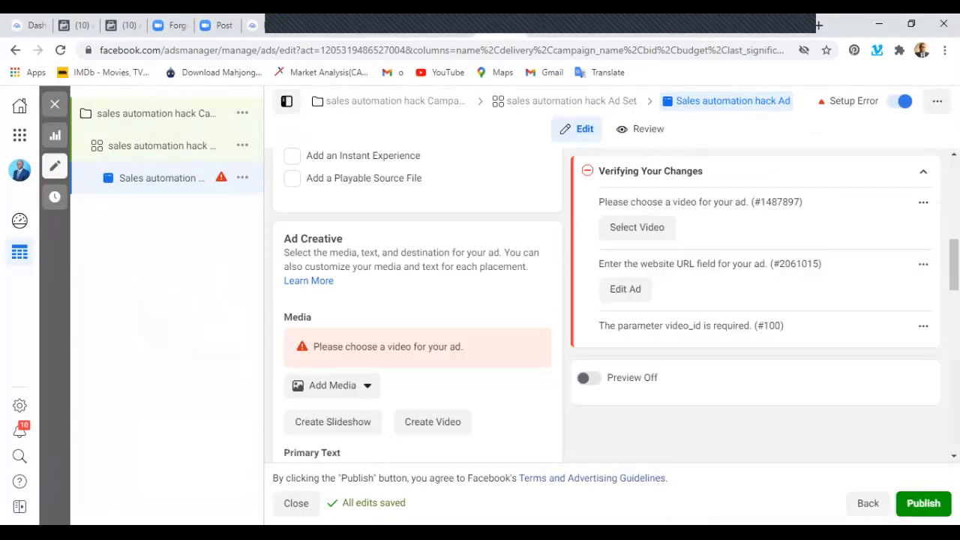
Add the account video VID-20200818-WA0020.mp4 as the ad's media, with no placement cropping applied.
{"action": "scroll", "coordinate": [333, 351], "scroll_direction": "up", "scroll_amount": 1}
{"action": "scroll", "coordinate": [333, 351], "scroll_direction": "down", "scroll_amount": 2}
{"action": "left_click", "coordinate": [332, 316]}
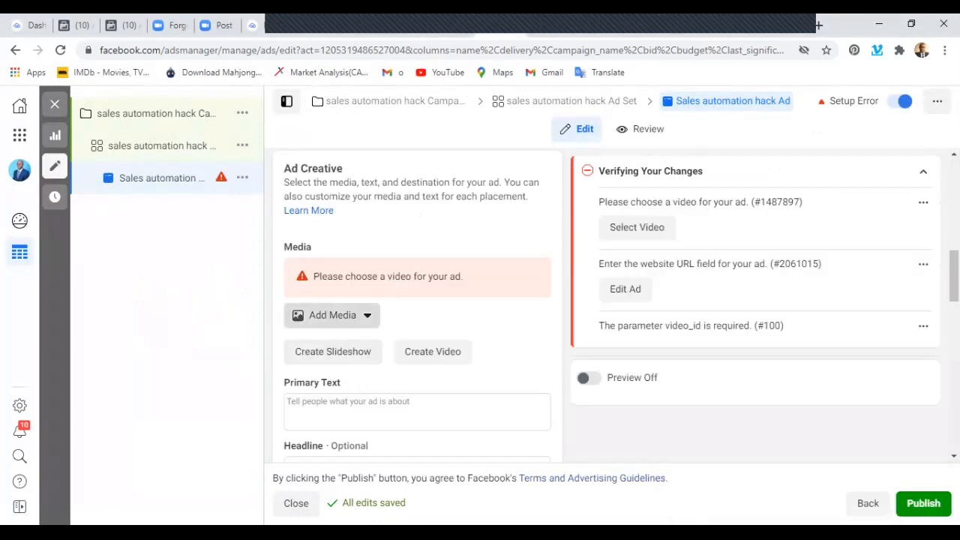
{"action": "left_click", "coordinate": [334, 370]}
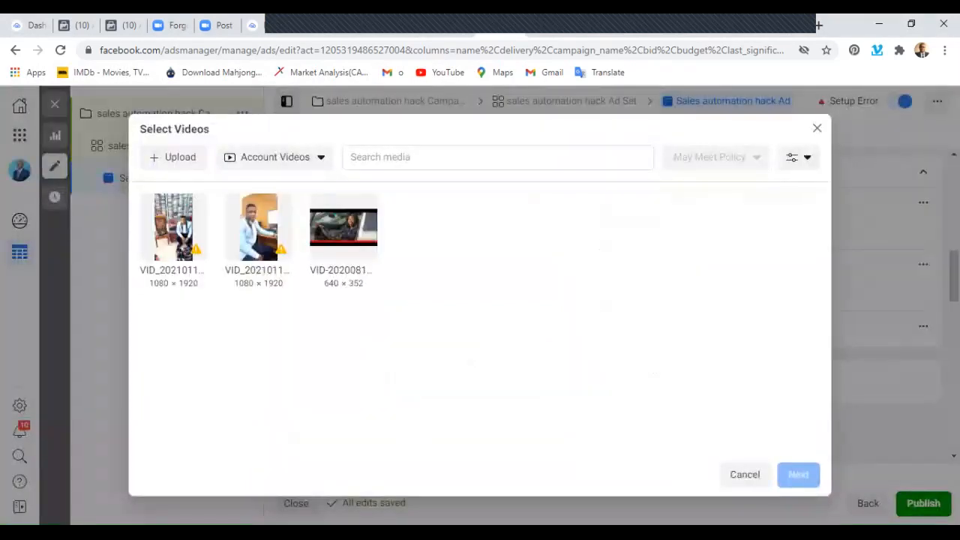
{"action": "mouse_move", "coordinate": [281, 249]}
{"action": "left_click", "coordinate": [344, 227]}
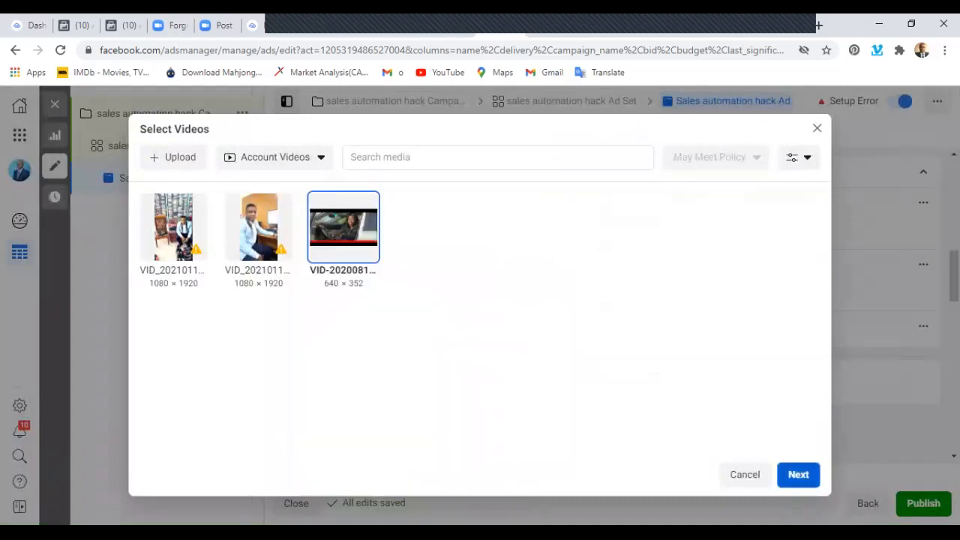
{"action": "left_click", "coordinate": [799, 474]}
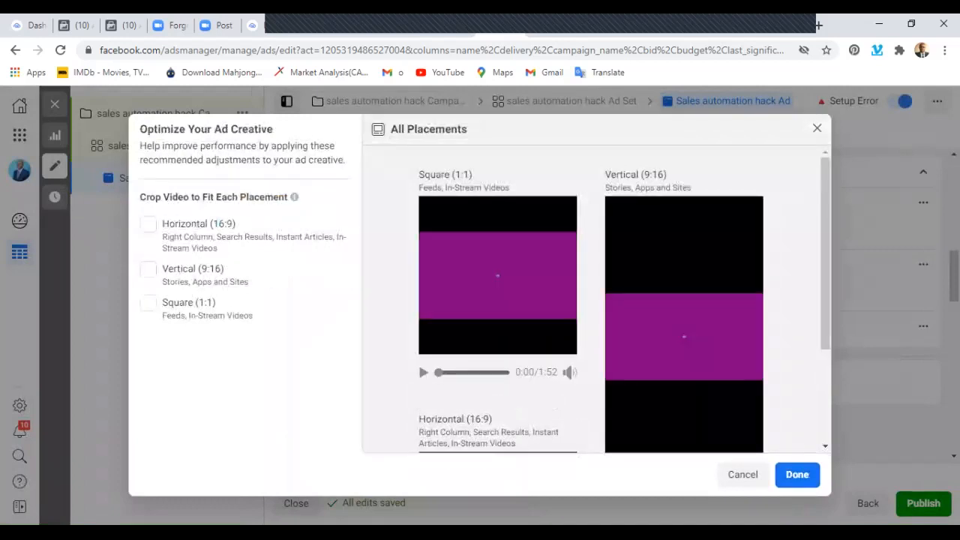
{"action": "left_click", "coordinate": [798, 475]}
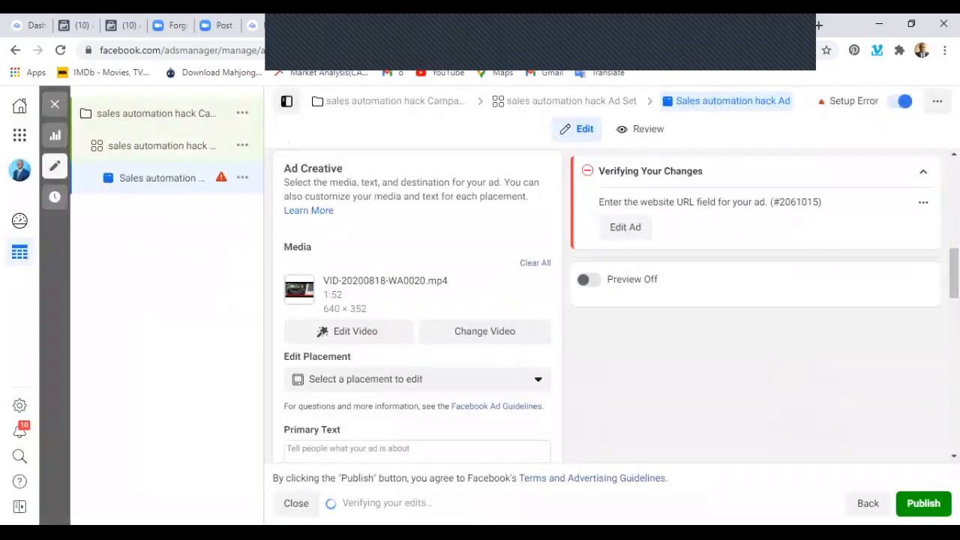
Begin the ad's primary text with "I used to work 8am-5pm".
{"action": "scroll", "coordinate": [352, 331], "scroll_direction": "down", "scroll_amount": 2}
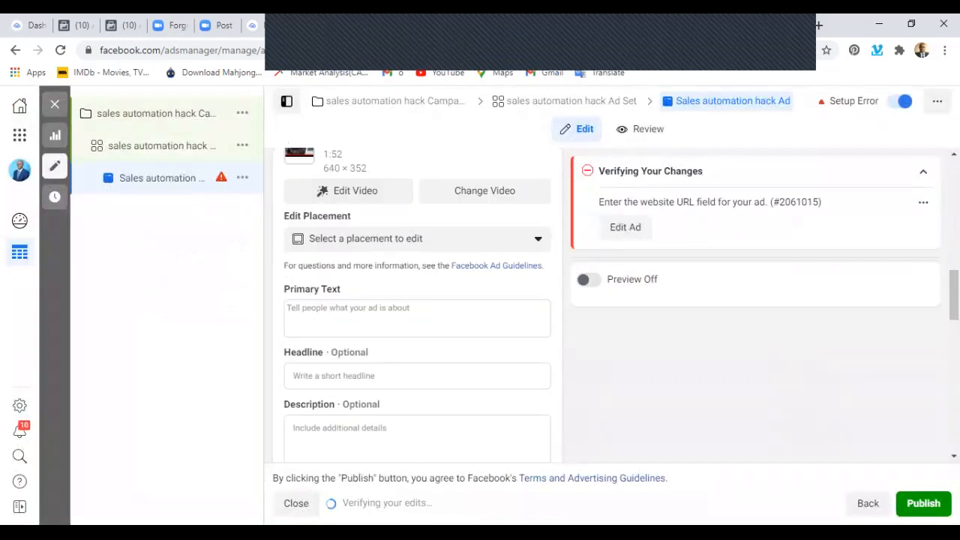
{"action": "left_click", "coordinate": [417, 318]}
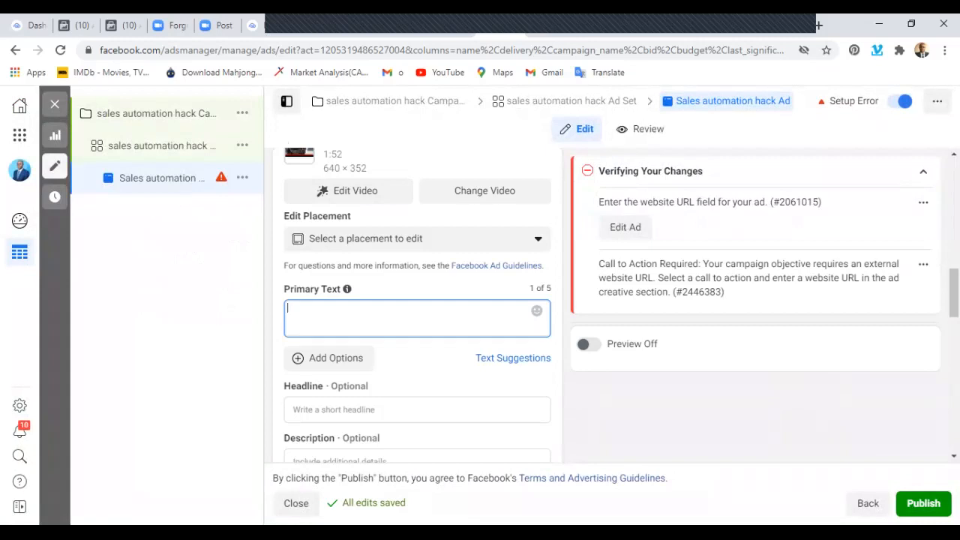
{"action": "type", "text": "tttttttttt"}
{"action": "key", "text": "BackSpace"}
{"action": "key", "text": "BackSpace"}
{"action": "key", "text": "BackSpace"}
{"action": "key", "text": "BackSpace"}
{"action": "key", "text": "BackSpace"}
{"action": "key", "text": "BackSpace"}
{"action": "key", "text": "BackSpace"}
{"action": "key", "text": "BackSpace"}
{"action": "key", "text": "BackSpace"}
{"action": "key", "text": "BackSpace"}
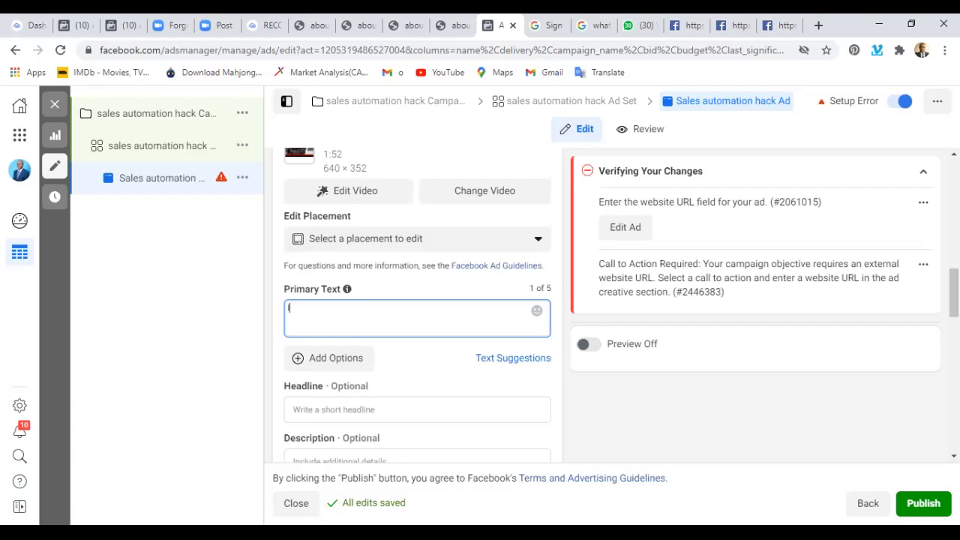
{"action": "type", "text": "used to work 8a"}
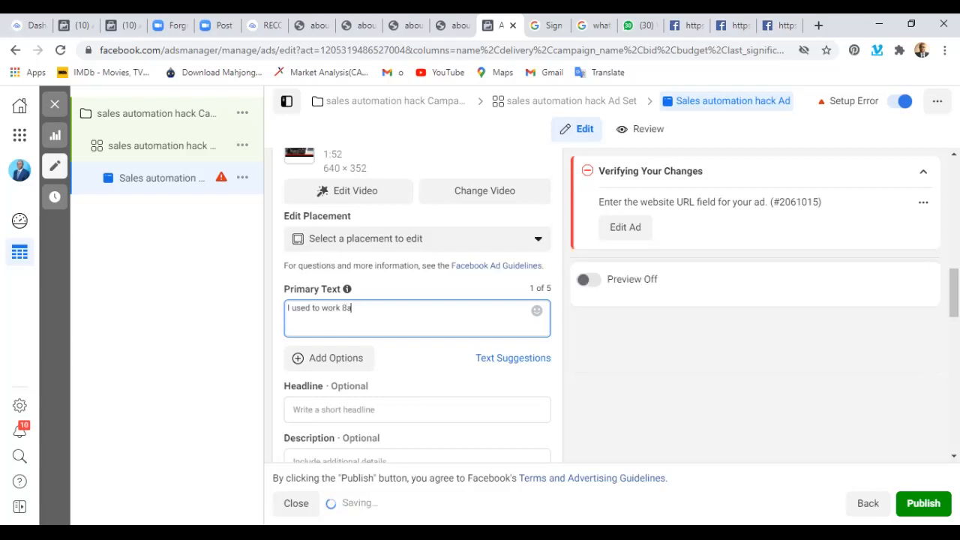
{"action": "type", "text": "m-5"}
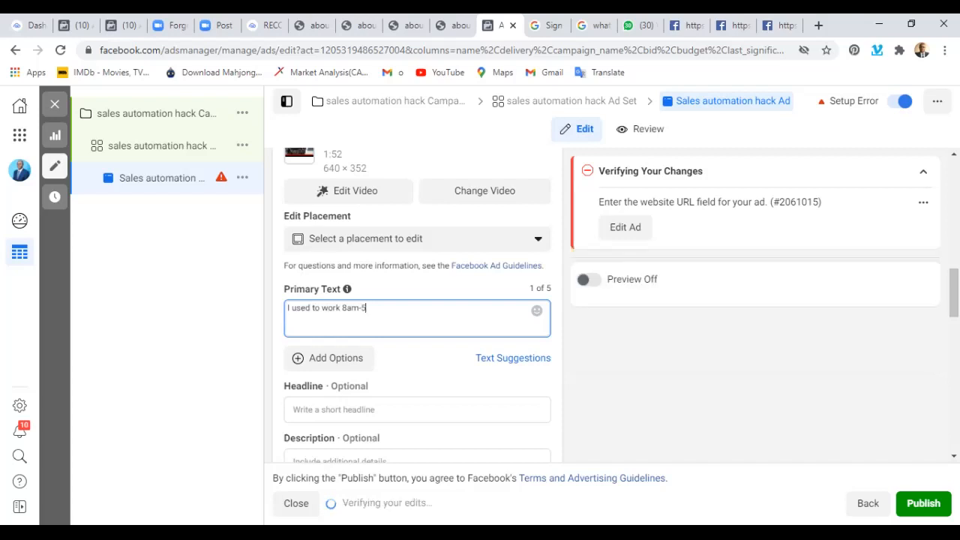
{"action": "type", "text": "pm"}
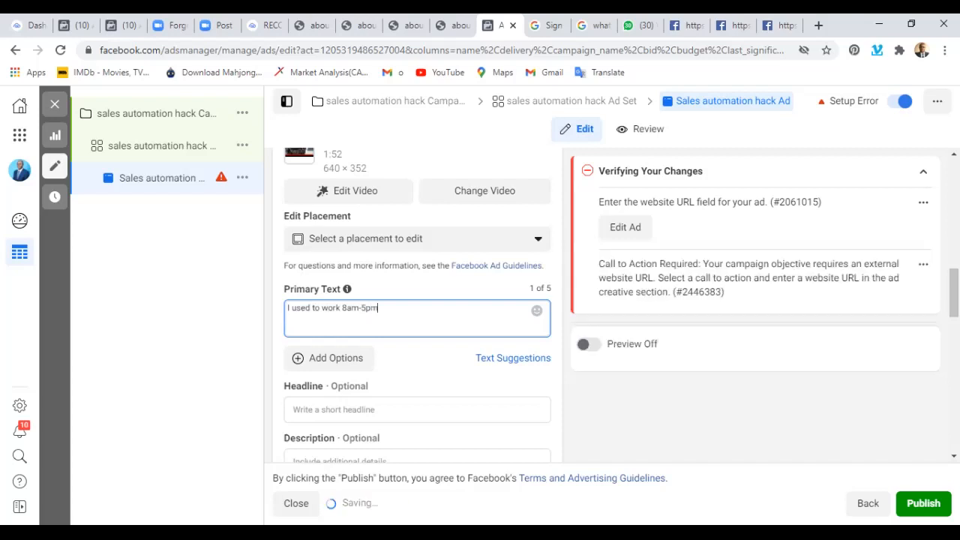
{"action": "type", "text": " doing "}
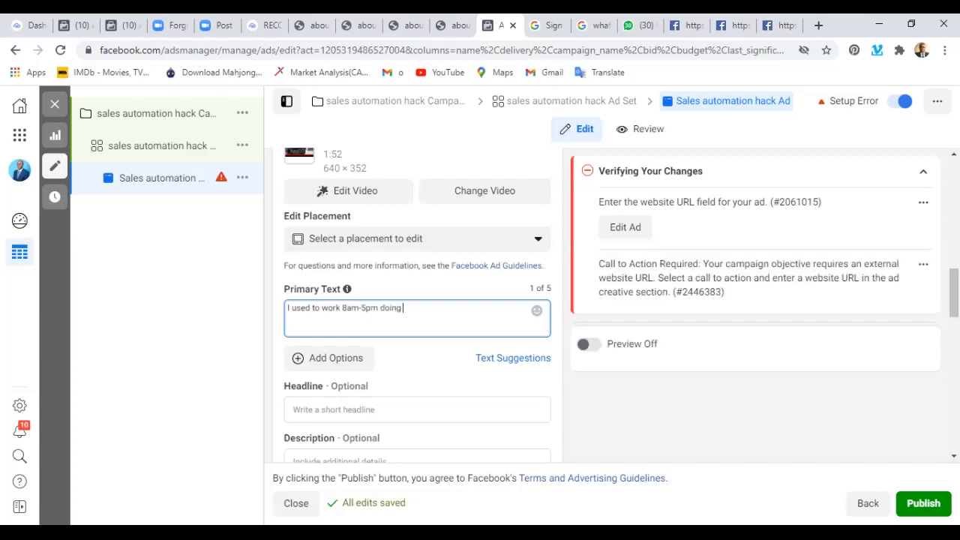
{"action": "type", "text": "handwo"}
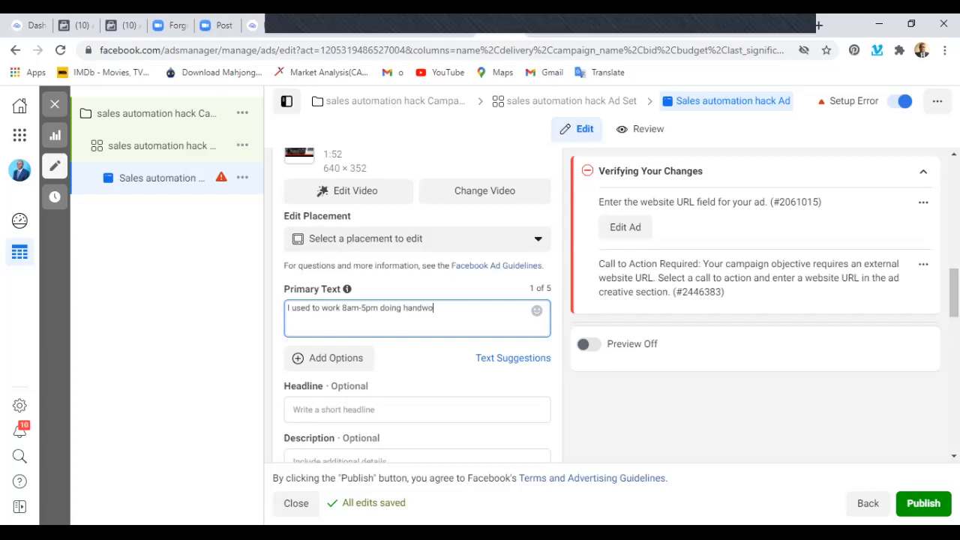
{"action": "type", "text": "rk"}
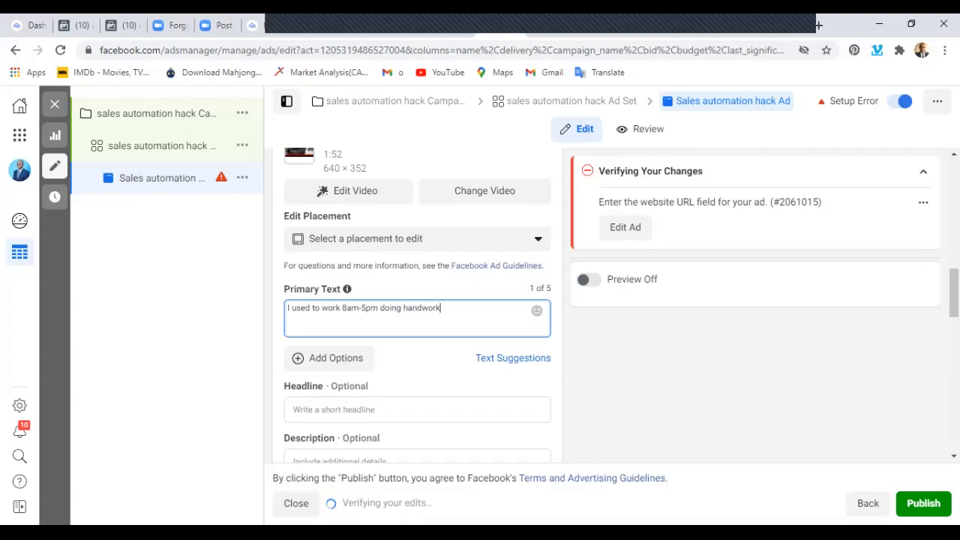
{"action": "type", "text": " for almost"}
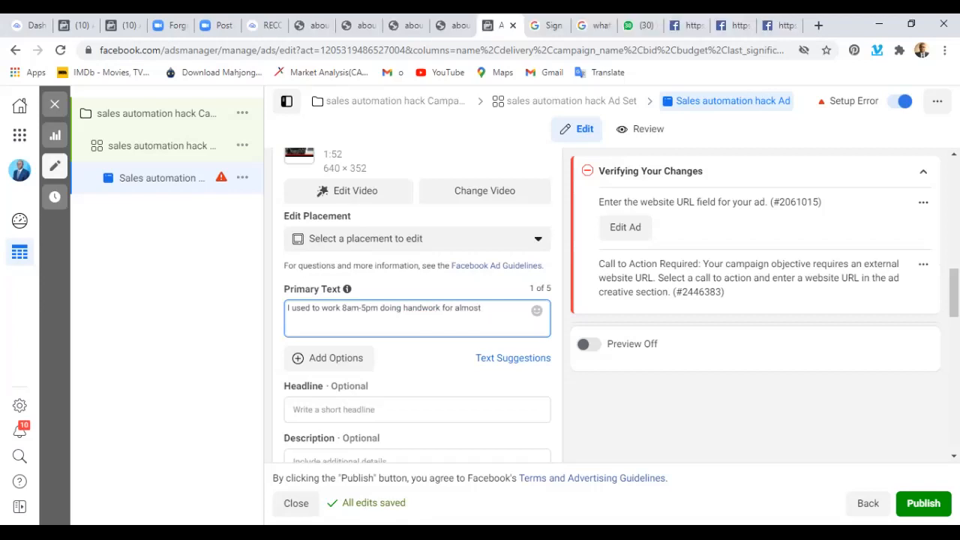
{"action": "type", "text": " 15 years with"}
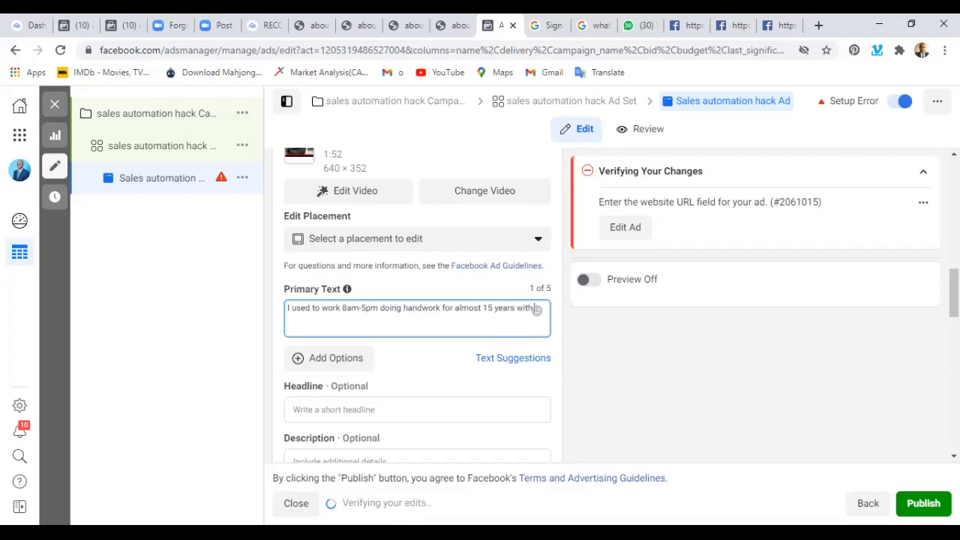
{"action": "type", "text": " litt"}
Finish the first sentence of the primary text with "little or nothing to show.".
{"action": "key", "text": "BackSpace"}
{"action": "key", "text": "BackSpace"}
{"action": "type", "text": "t"}
{"action": "key", "text": "BackSpace"}
{"action": "key", "text": "BackSpace"}
{"action": "key", "text": "BackSpace"}
{"action": "type", "text": "little or"}
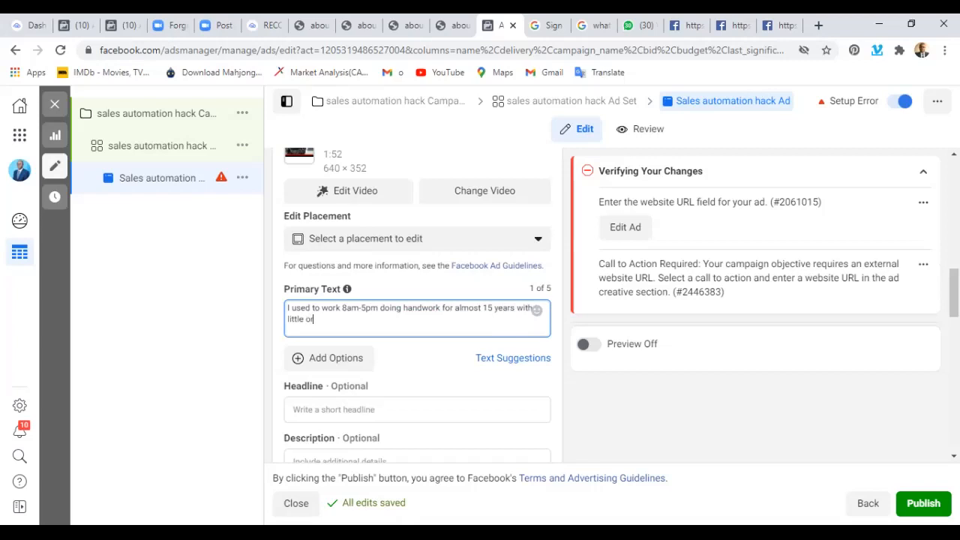
{"action": "type", "text": " nothing to show."}
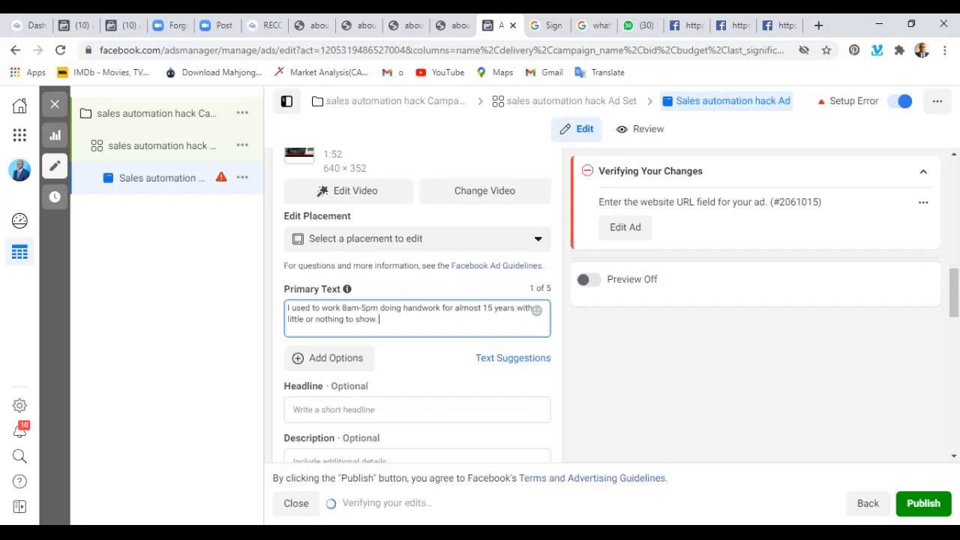
Add the sentence "Looking for the next handwork was neither an option." to the primary text.
{"action": "type", "text": "Lookin"}
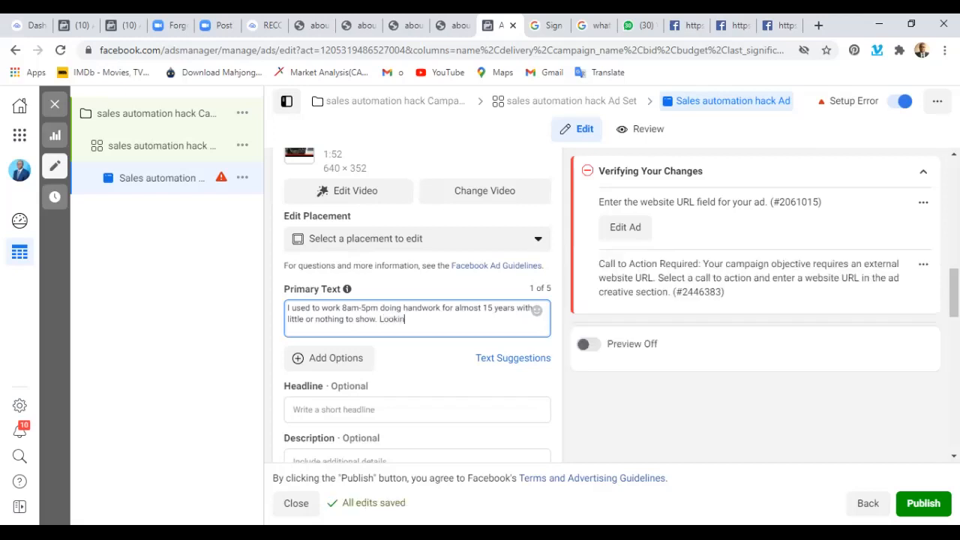
{"action": "type", "text": "g for the nex"}
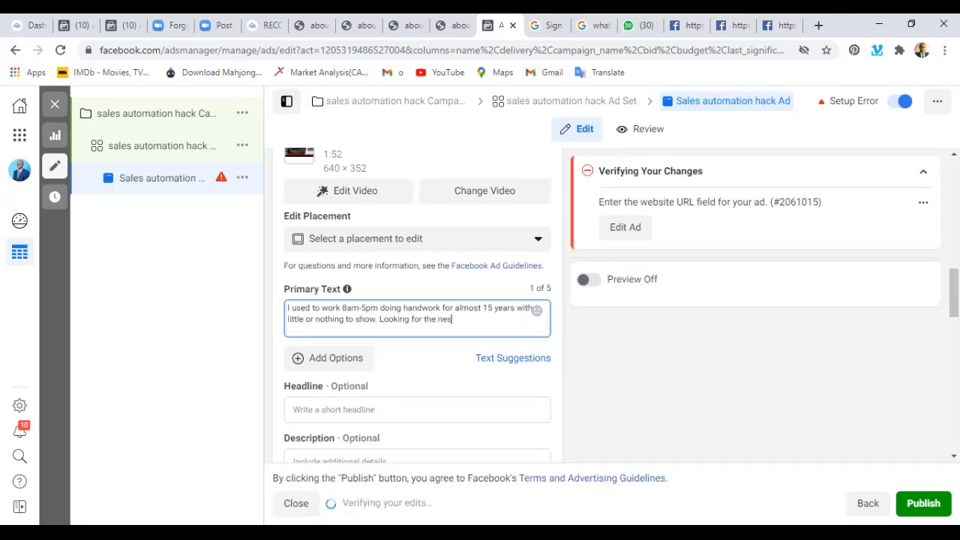
{"action": "type", "text": "t handwork was neither and"}
{"action": "key", "text": "BackSpace"}
{"action": "type", "text": "option."}
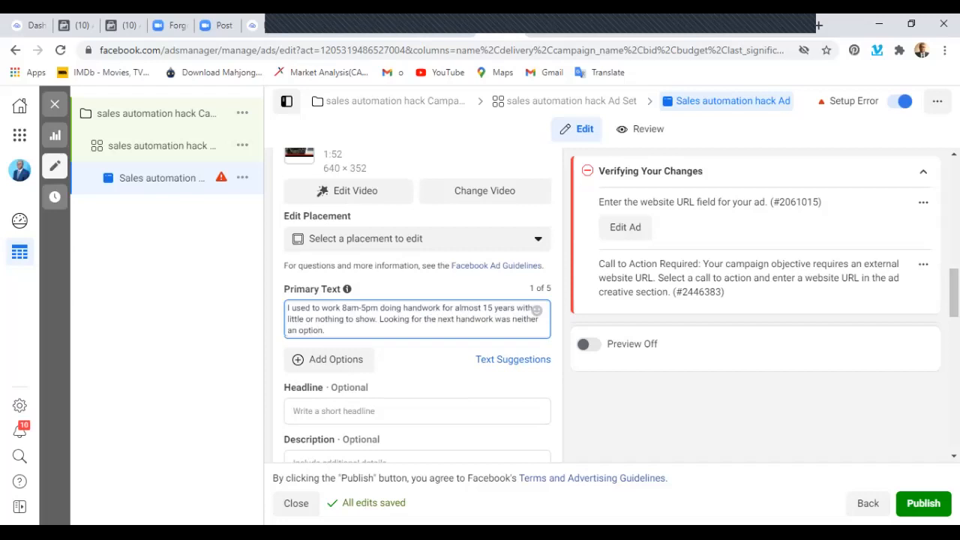
Leave a blank line and begin a second paragraph of the primary text with "Not until I got in contact with".
{"action": "key", "text": "Return"}
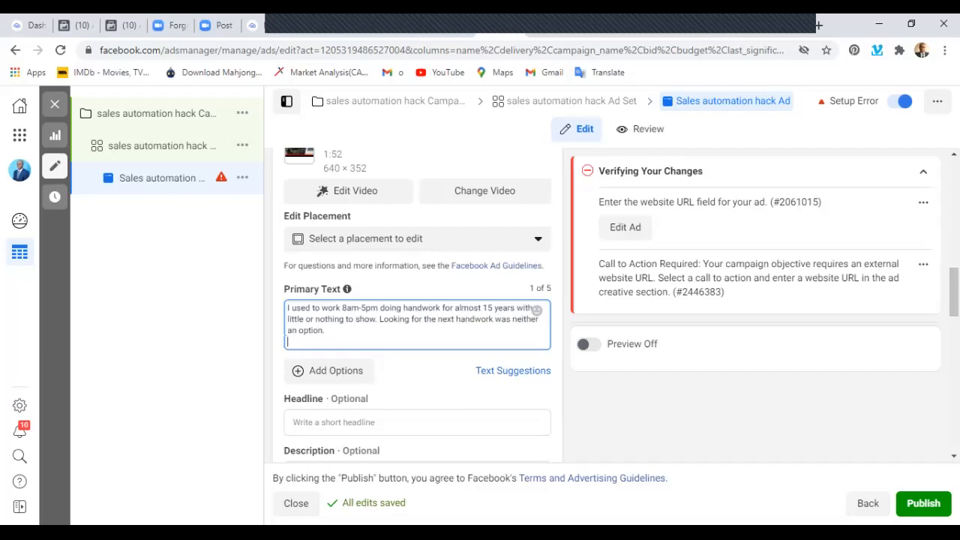
{"action": "key", "text": "Return"}
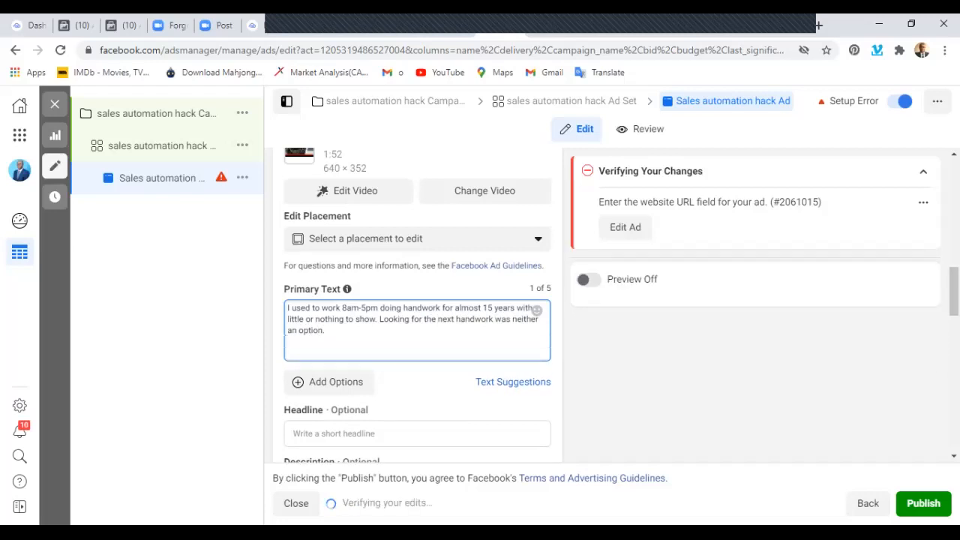
{"action": "type", "text": "Not "}
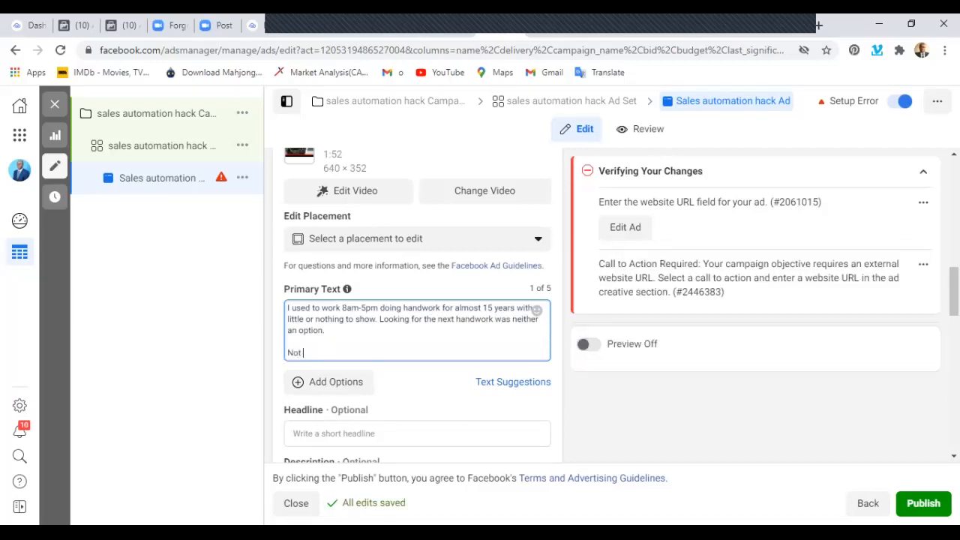
{"action": "type", "text": "until I g"}
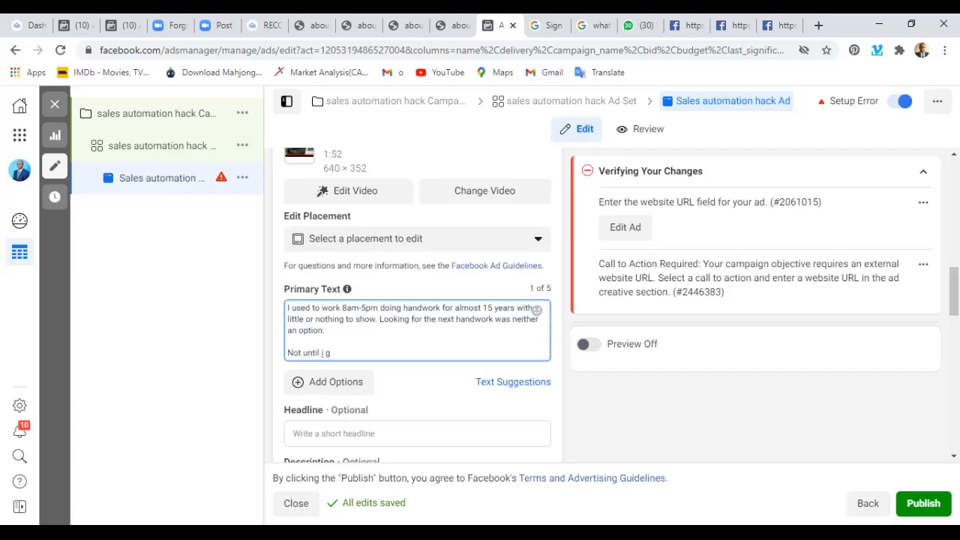
{"action": "key", "text": "BackSpace"}
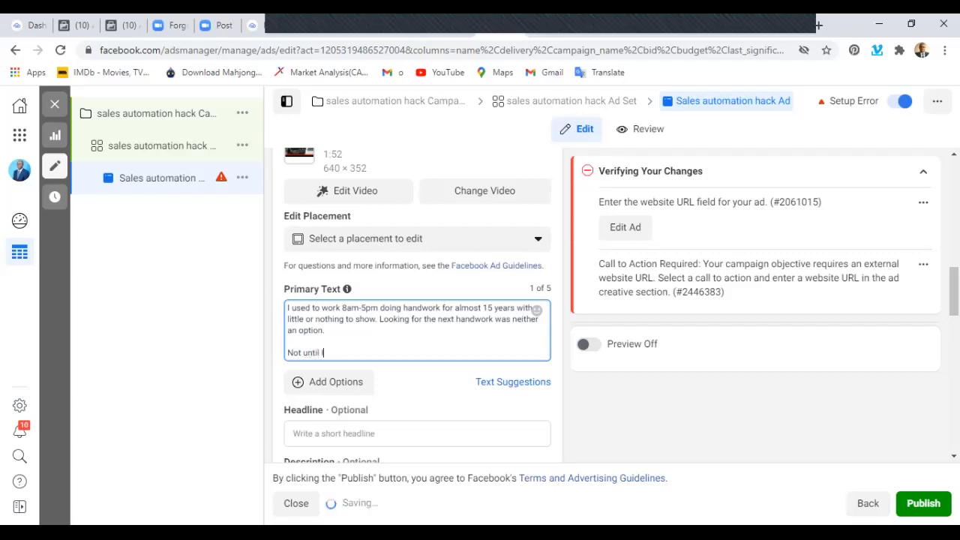
{"action": "type", "text": "I got in c"}
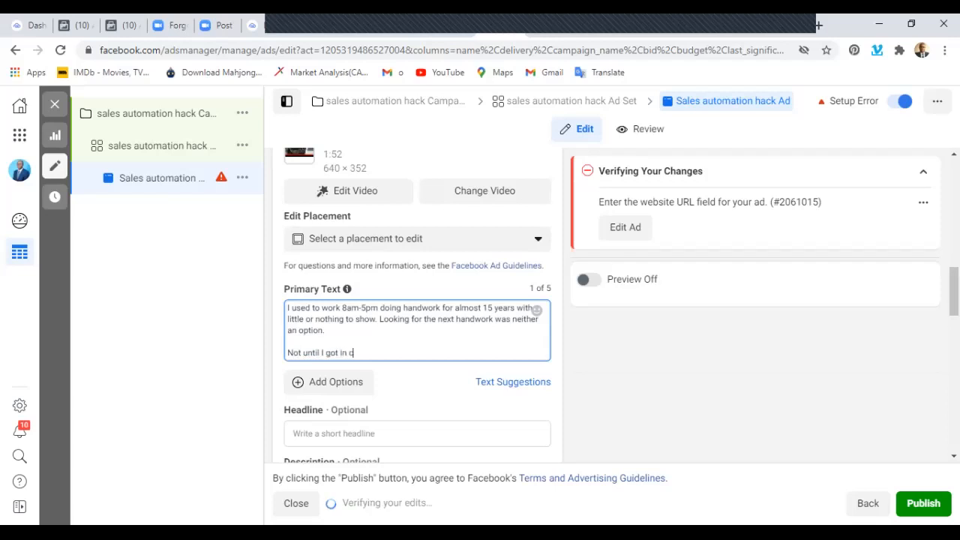
{"action": "type", "text": "ontact wih"}
{"action": "key", "text": "BackSpace"}
Add the academy name "Shareit & Get Paid Academy" to the second paragraph of the primary text.
{"action": "type", "text": "th "}
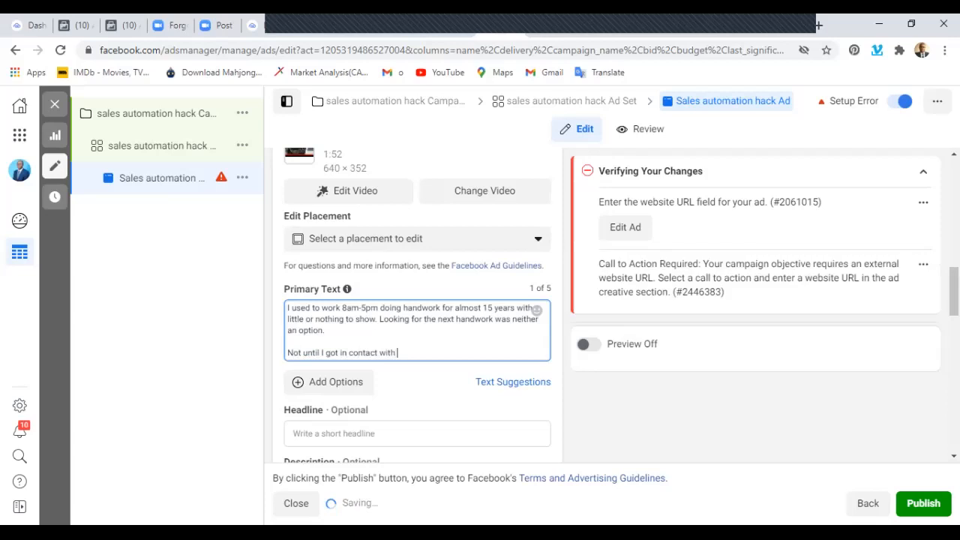
{"action": "type", "text": "Shareit "}
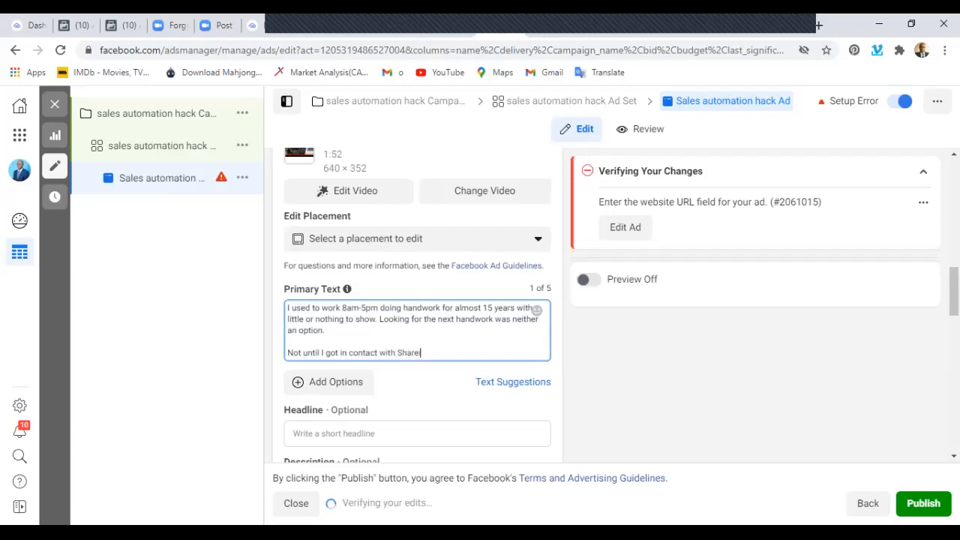
{"action": "type", "text": "& T"}
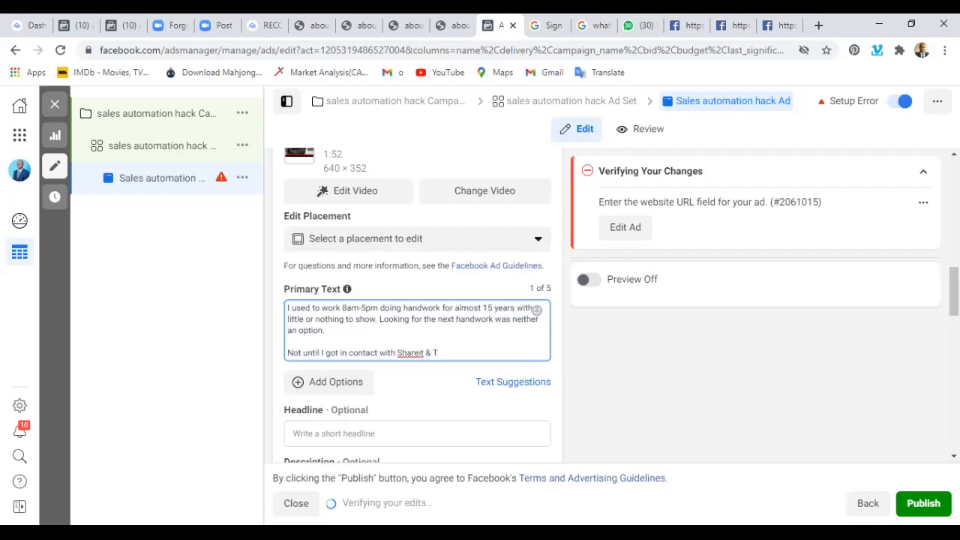
{"action": "key", "text": "BackSpace"}
{"action": "type", "text": "Get Paid "}
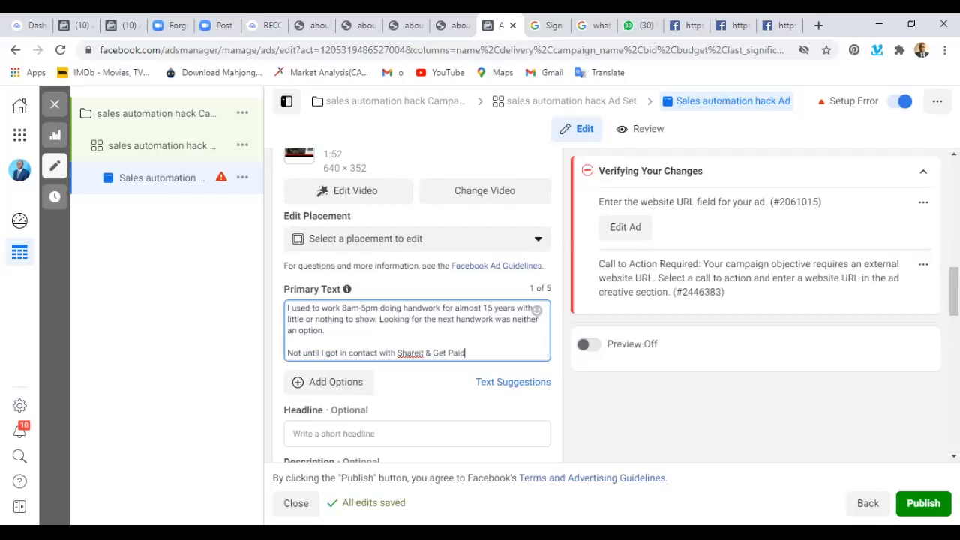
{"action": "type", "text": "Acc"}
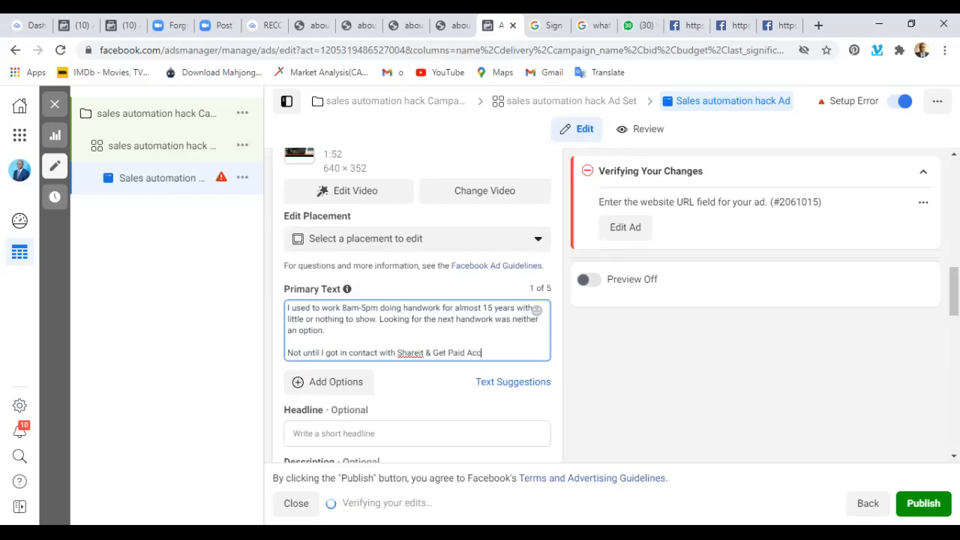
{"action": "key", "text": "BackSpace"}
{"action": "type", "text": "ad"}
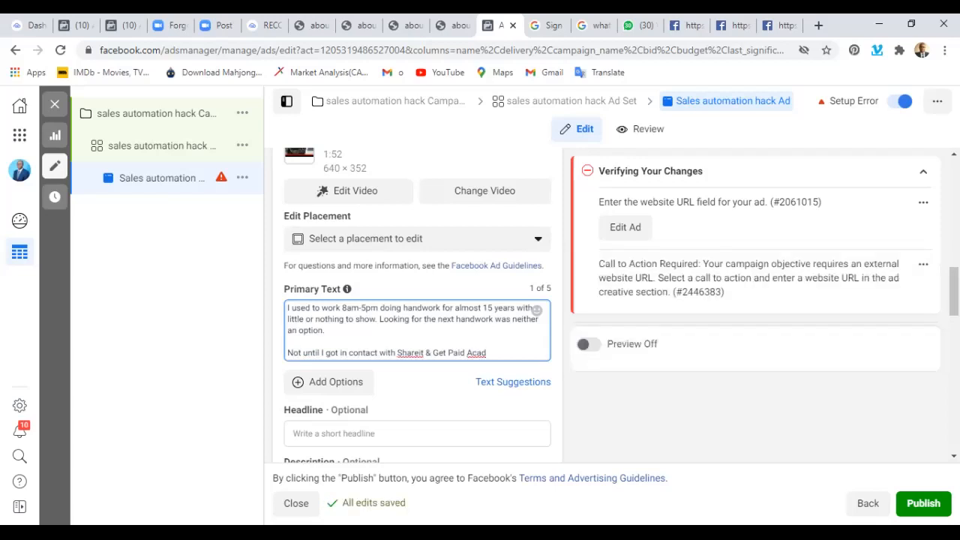
{"action": "type", "text": "emy"}
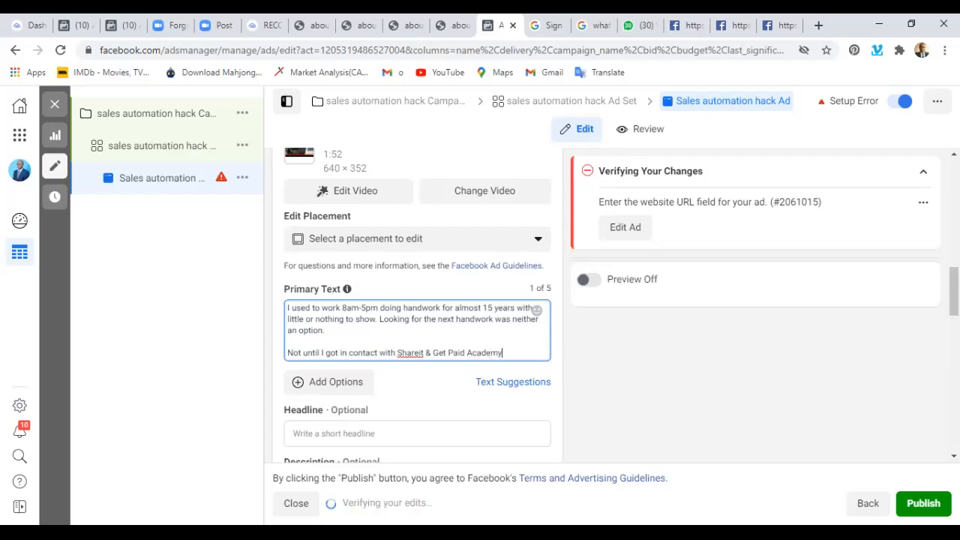
{"action": "type", "text": "."}
Continue the second paragraph with "and now I do not allow bills to beat up".
{"action": "key", "text": "BackSpace"}
{"action": "type", "text": "and now t"}
{"action": "type", "text": " do"}
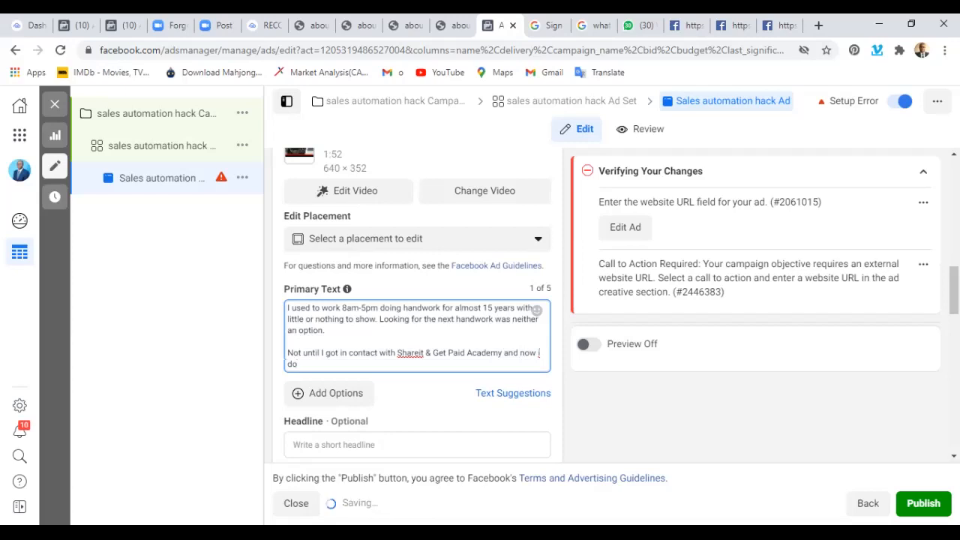
{"action": "key", "text": "BackSpace"}
{"action": "key", "text": "BackSpace"}
{"action": "key", "text": "BackSpace"}
{"action": "type", "text": "do not allow bills to beat up afte"}
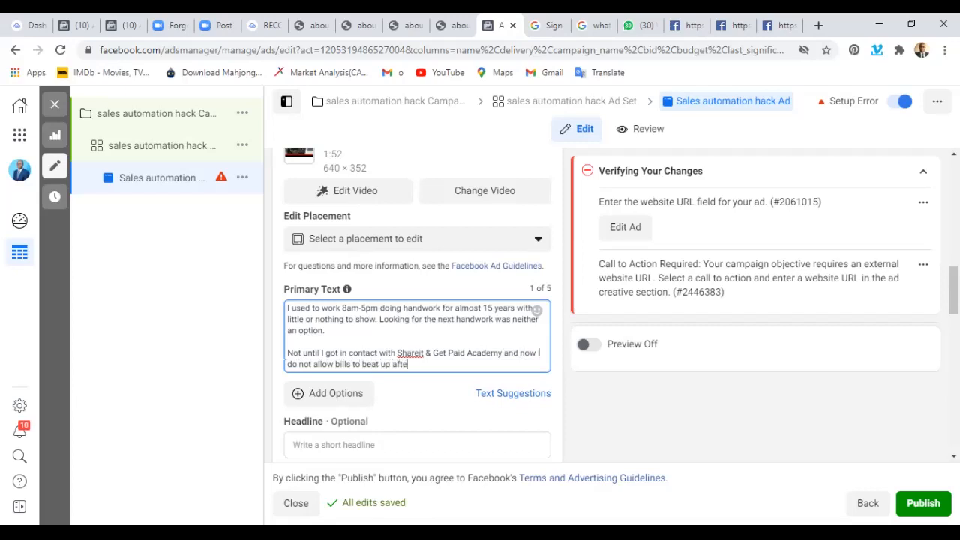
{"action": "type", "text": "r going throyu"}
Extend the second paragraph with "after going through their", spelled correctly.
{"action": "key", "text": "BackSpace"}
{"action": "key", "text": "BackSpace"}
{"action": "type", "text": "ught"}
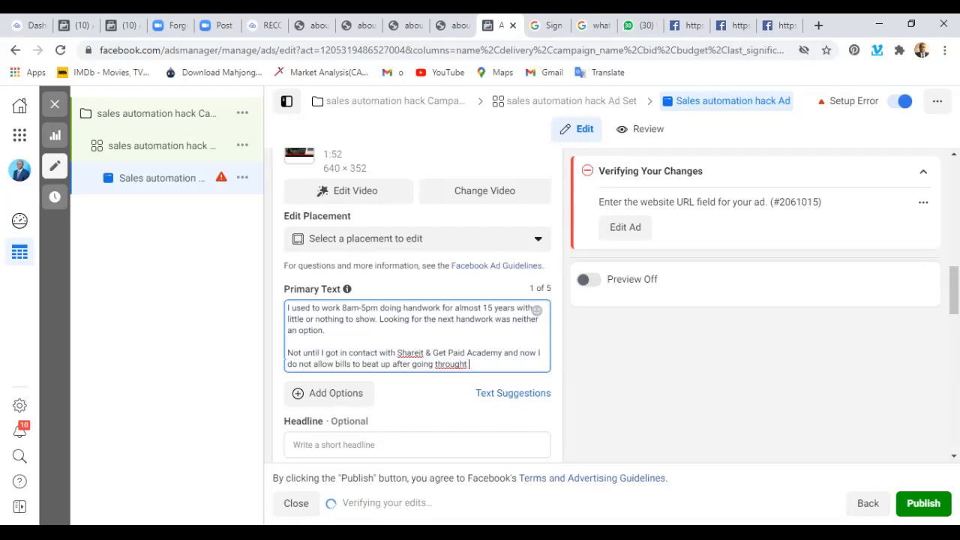
{"action": "key", "text": "BackSpace"}
{"action": "key", "text": "BackSpace"}
{"action": "type", "text": "their "}
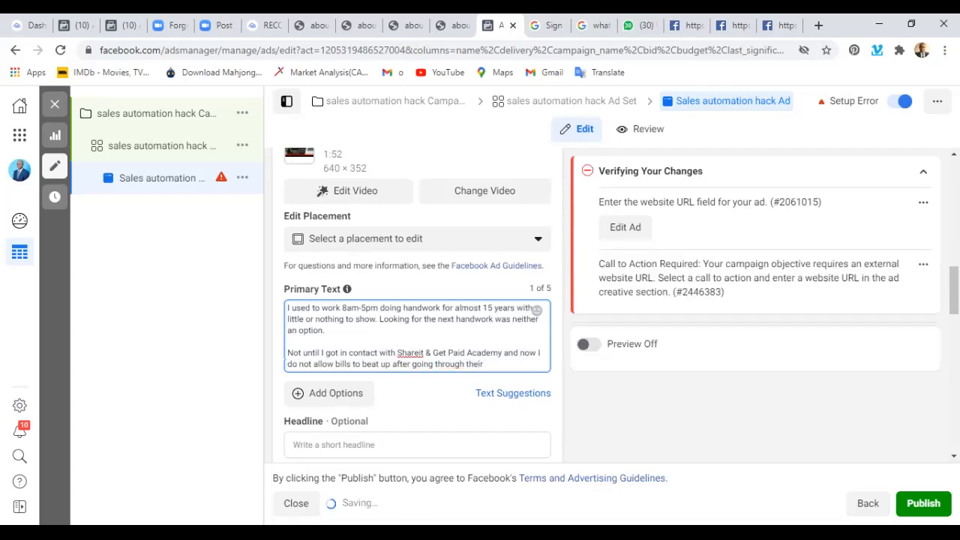
{"action": "type", "text": "Mill"}
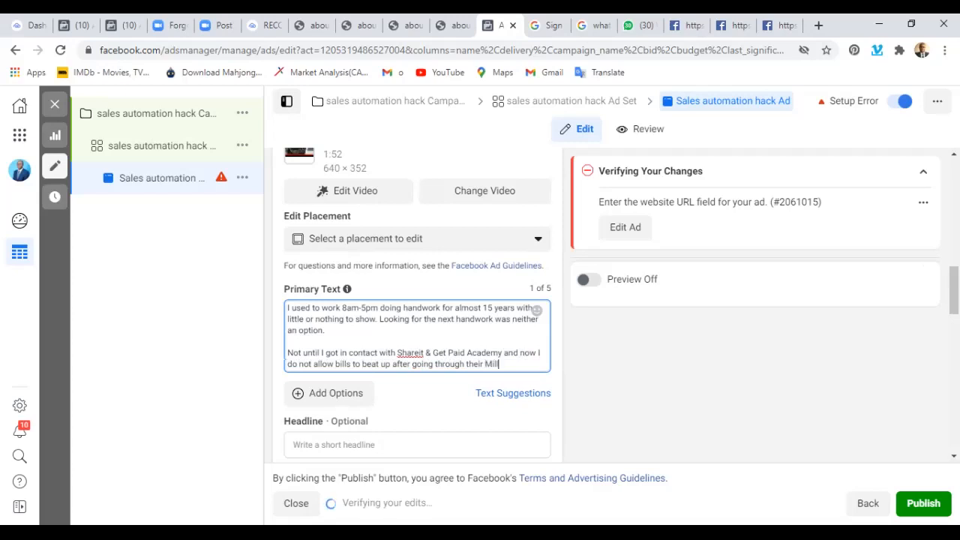
{"action": "type", "text": "ionaire busines"}
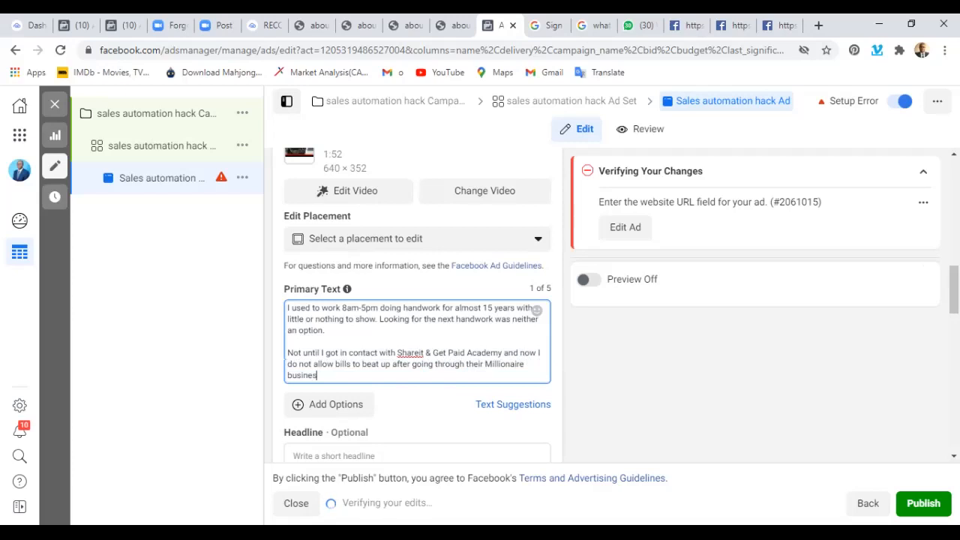
{"action": "type", "text": "s "}
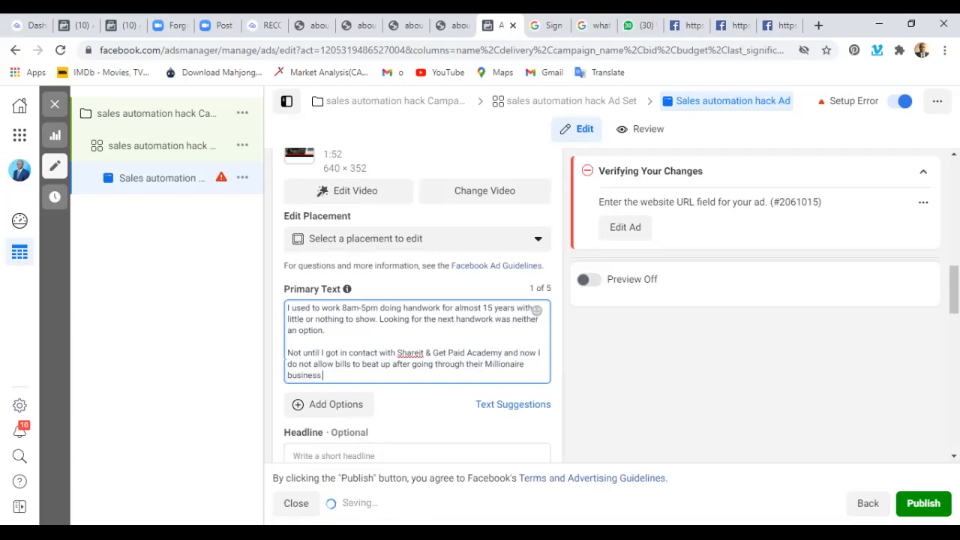
{"action": "type", "text": "school tr"}
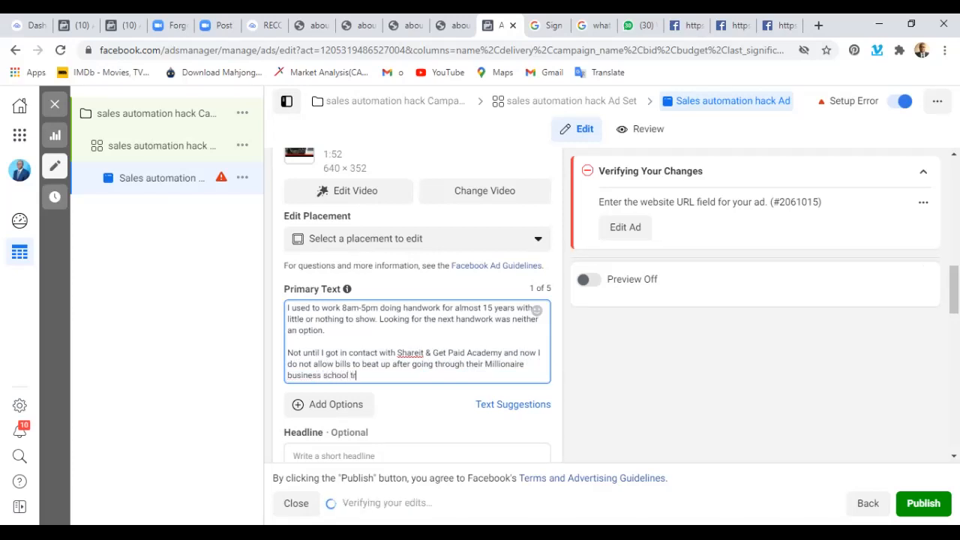
{"action": "type", "text": "aining"}
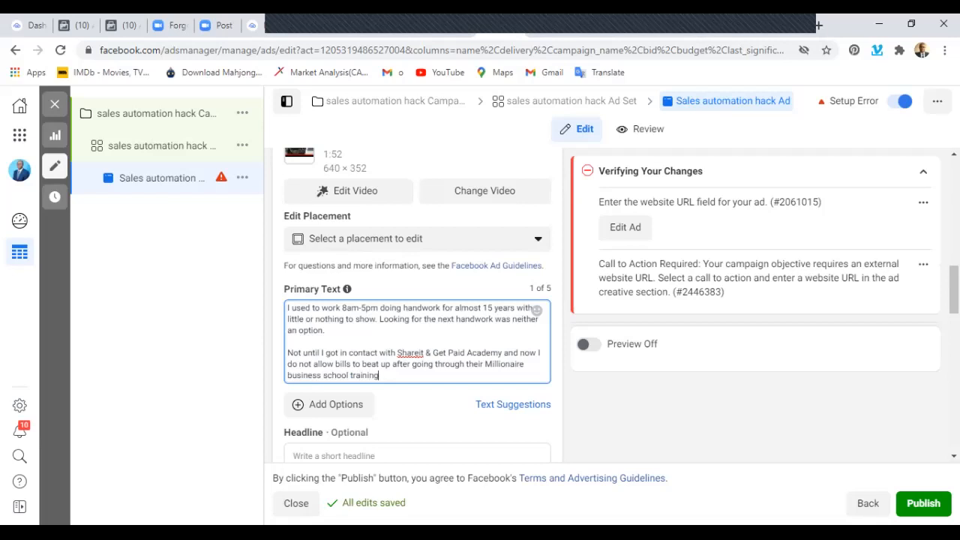
Start a third paragraph in the primary text with "We are on a mission to raise financial independent".
{"action": "key", "text": "Return"}
{"action": "key", "text": "Return"}
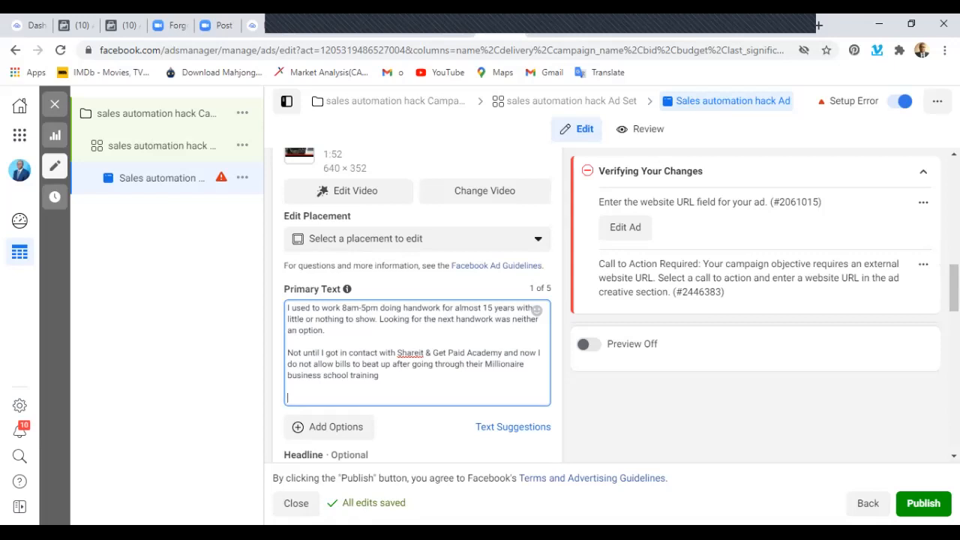
{"action": "type", "text": "We are on a missi"}
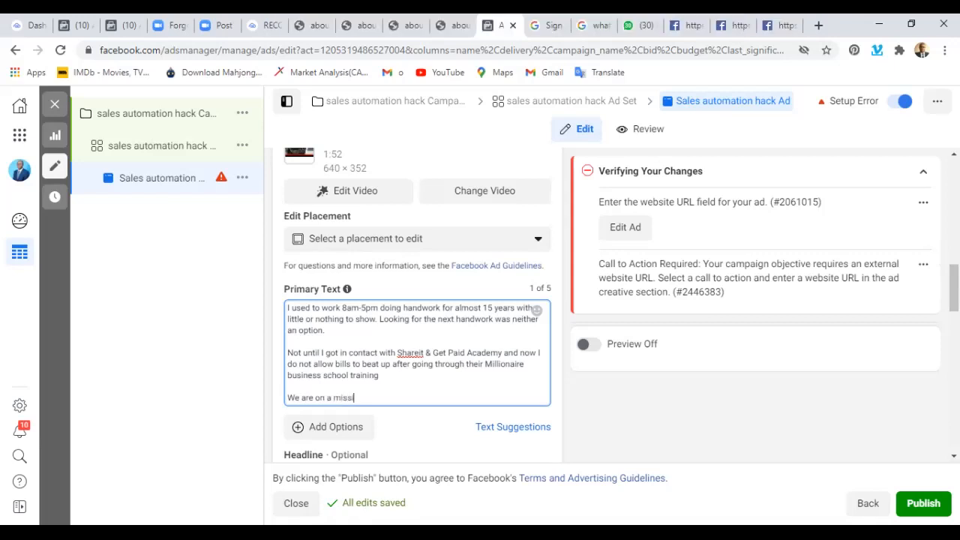
{"action": "type", "text": "on to raise finance"}
{"action": "key", "text": "BackSpace"}
{"action": "type", "text": "ial independent "}
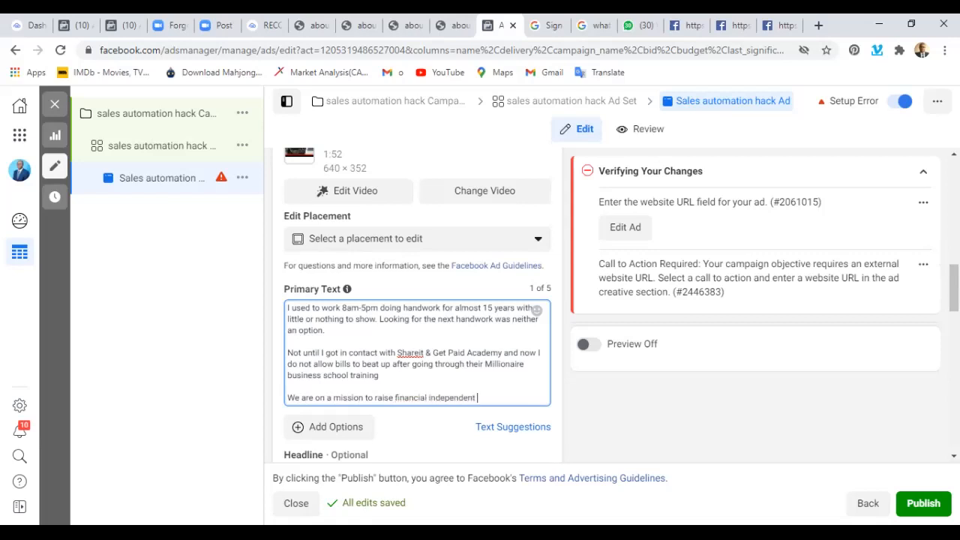
{"action": "type", "text": "individuals"}
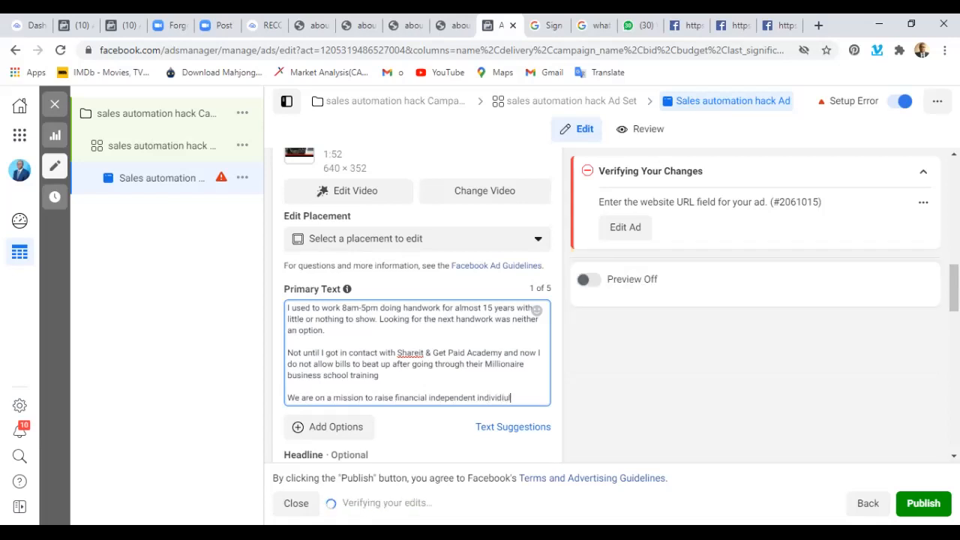
Continue the third paragraph with "individuals who", spelled correctly.
{"action": "key", "text": "BackSpace"}
{"action": "key", "text": "BackSpace"}
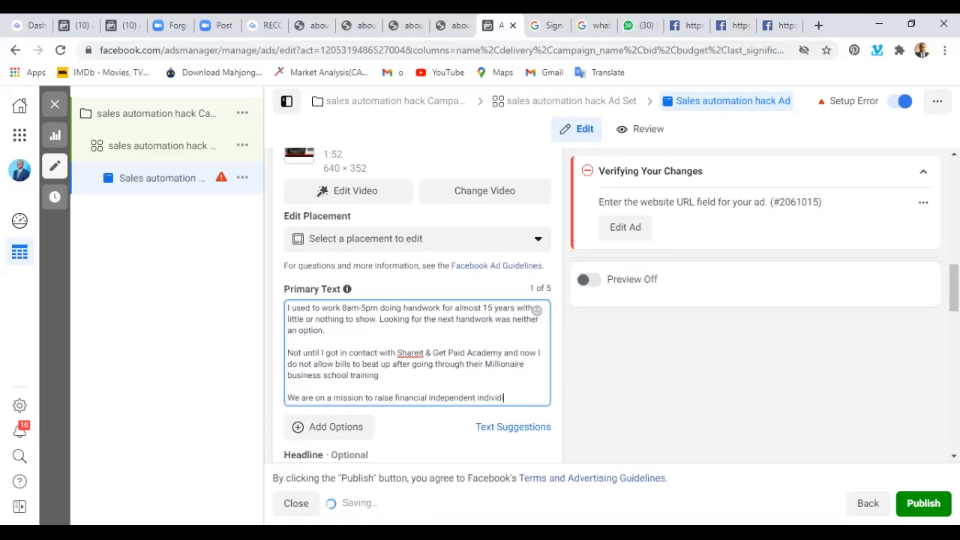
{"action": "key", "text": "BackSpace"}
{"action": "key", "text": "BackSpace"}
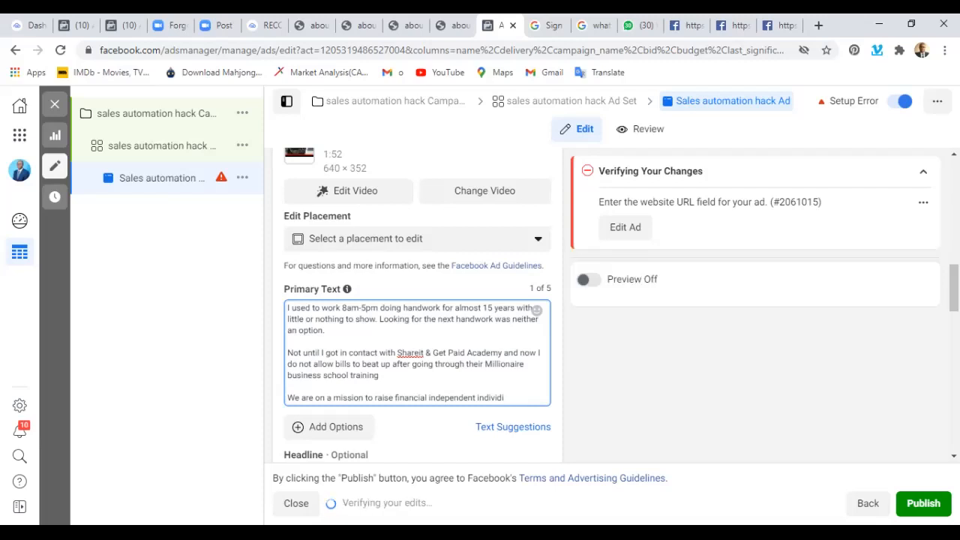
{"action": "type", "text": "uals who are s"}
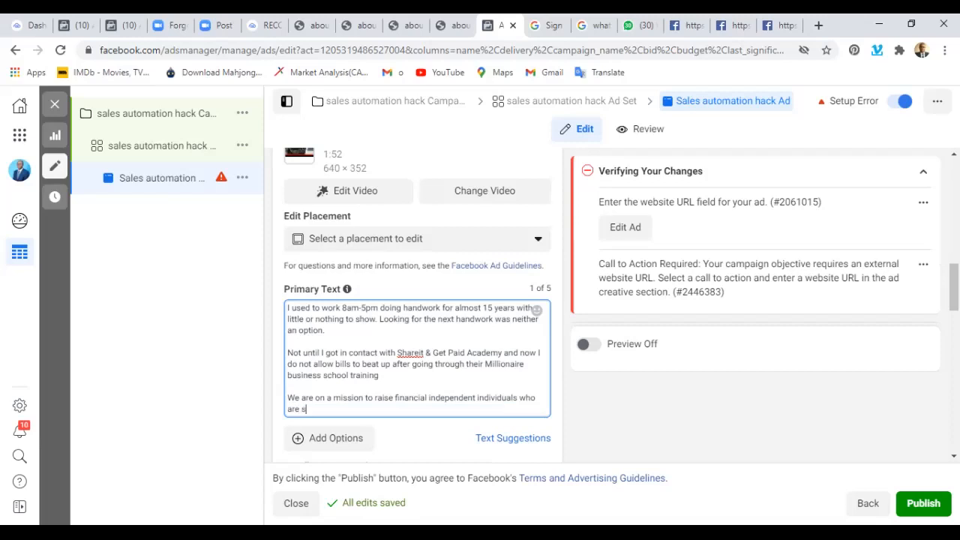
{"action": "type", "text": "elf"}
Extend the third paragraph with "are selfsufficient".
{"action": "key", "text": "BackSpace"}
{"action": "type", "text": "fseuf"}
{"action": "key", "text": "BackSpace"}
{"action": "key", "text": "BackSpace"}
{"action": "type", "text": "ufficient"}
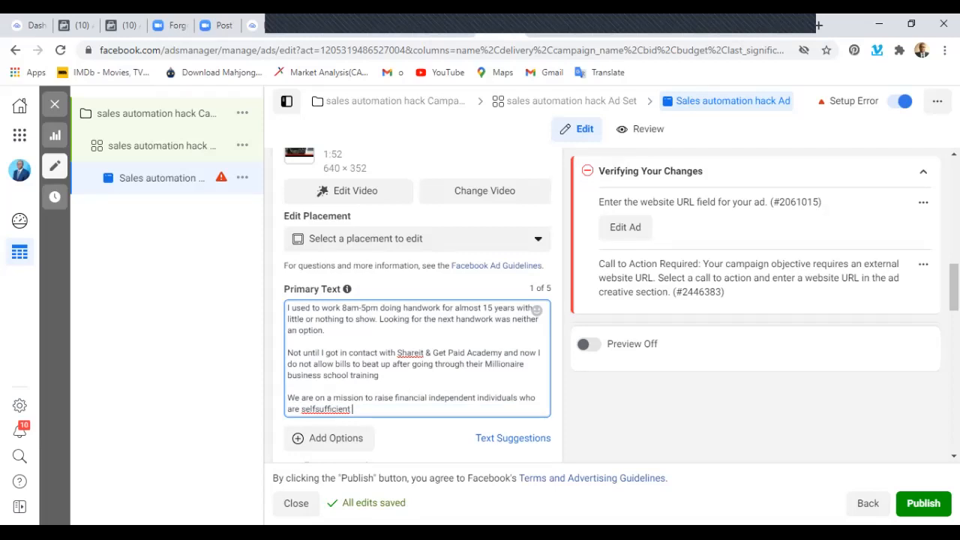
Complete the third paragraph of the primary text with "and reliant.".
{"action": "type", "text": "aa"}
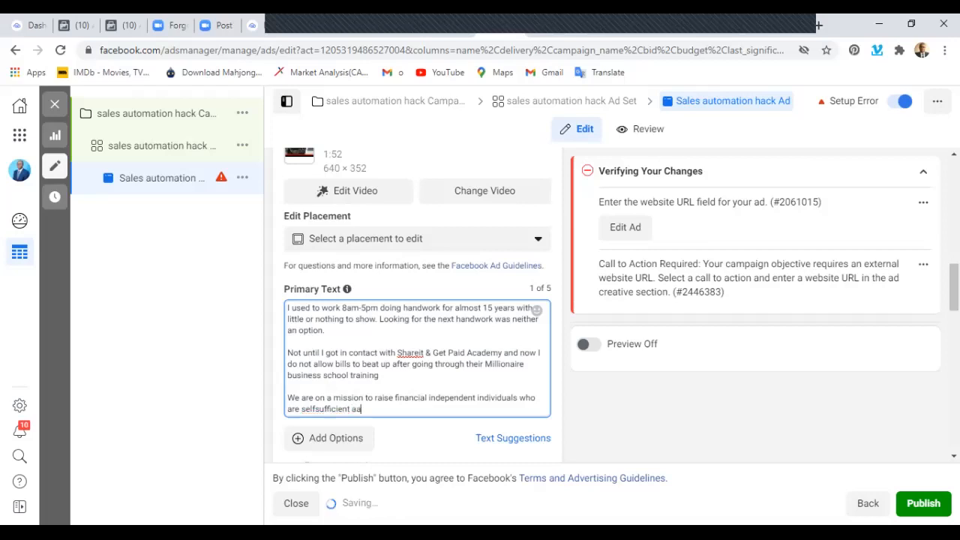
{"action": "key", "text": "BackSpace"}
{"action": "type", "text": "nd reli"}
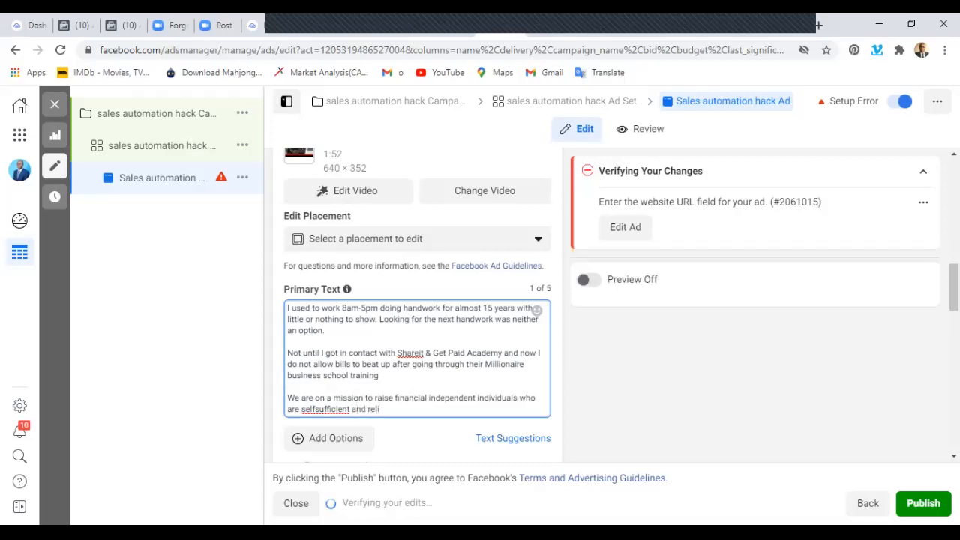
{"action": "type", "text": "ant."}
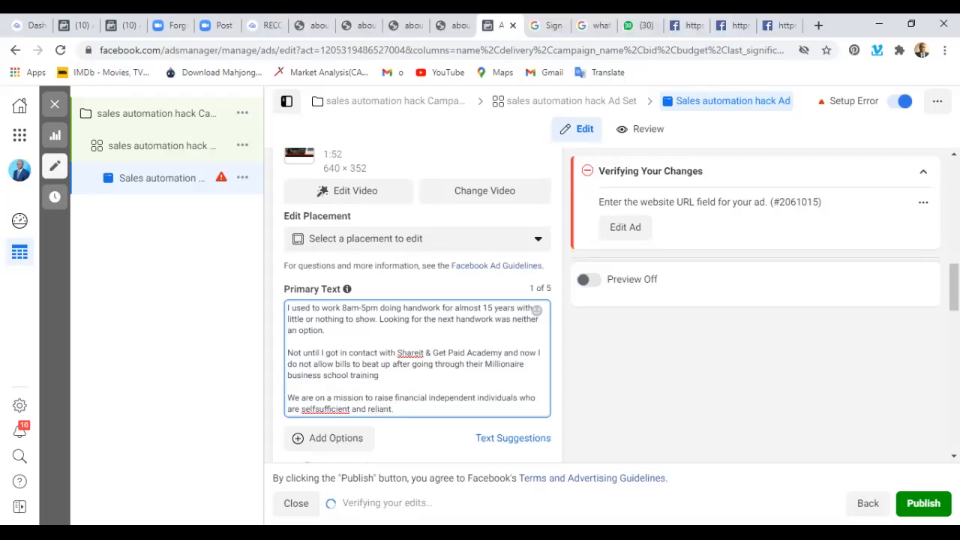
Start a fourth paragraph in the primary text with "To get more details".
{"action": "key", "text": "Return"}
{"action": "key", "text": "Return"}
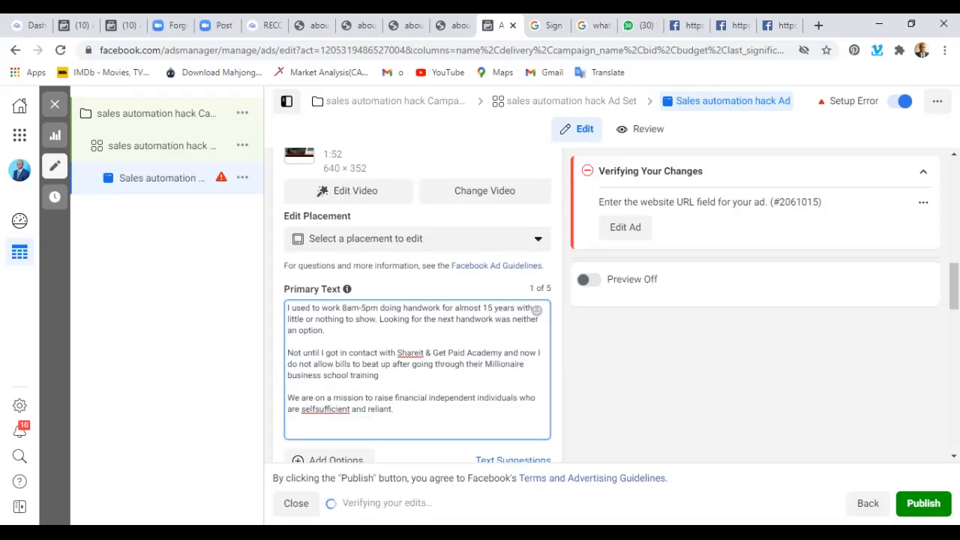
{"action": "type", "text": "To get more det"}
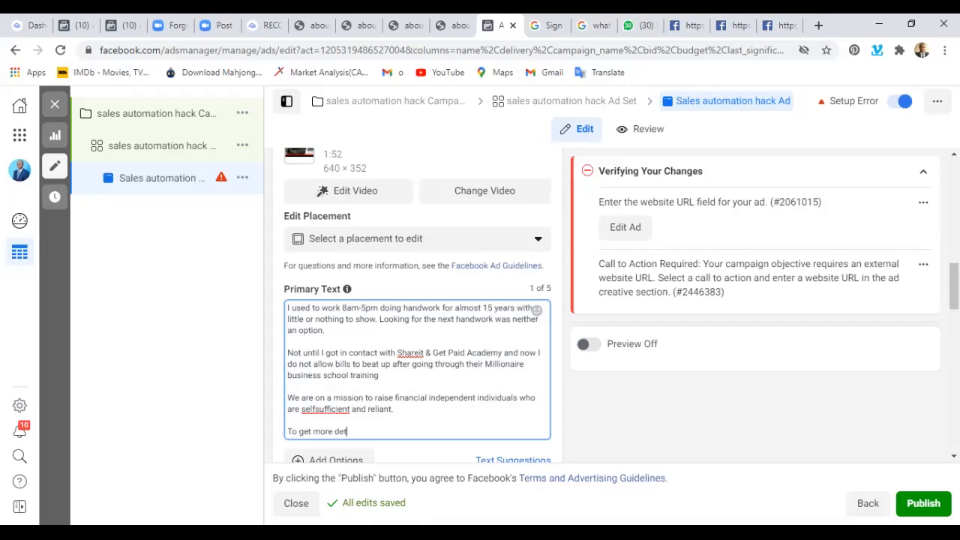
{"action": "type", "text": "ails"}
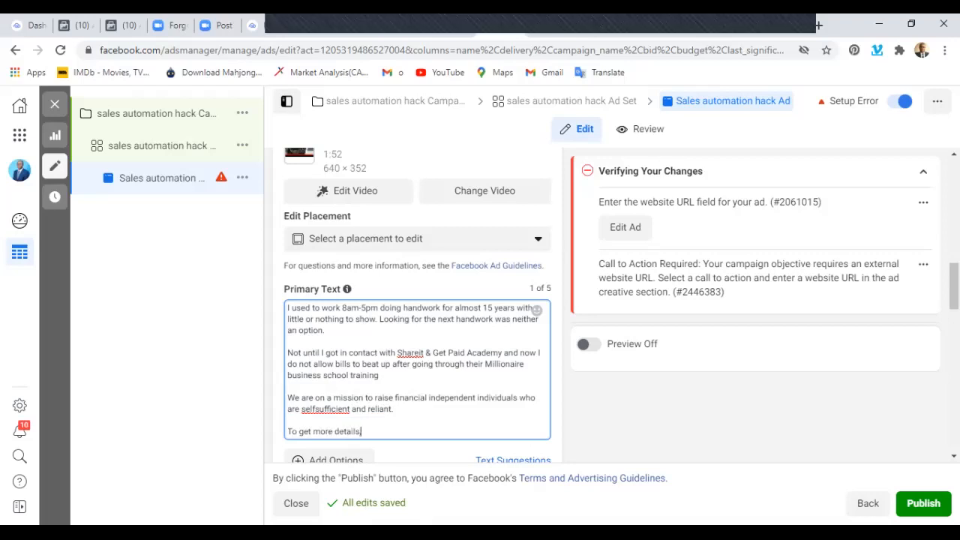
{"action": "type", "text": ", clik the"}
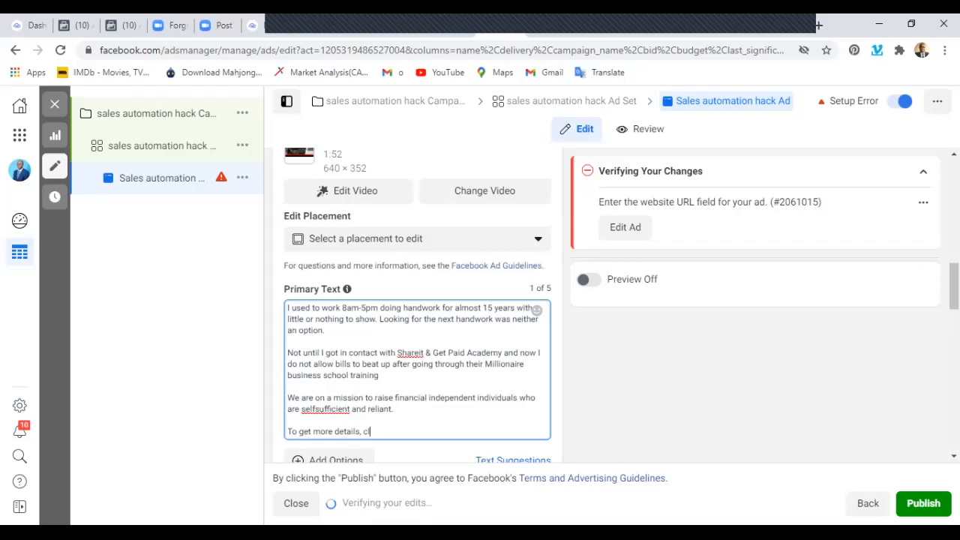
Complete the fourth paragraph with ", click the learn more button below:".
{"action": "key", "text": "BackSpace"}
{"action": "key", "text": "BackSpace"}
{"action": "key", "text": "BackSpace"}
{"action": "key", "text": "BackSpace"}
{"action": "key", "text": "BackSpace"}
{"action": "key", "text": "BackSpace"}
{"action": "type", "text": "ick the"}
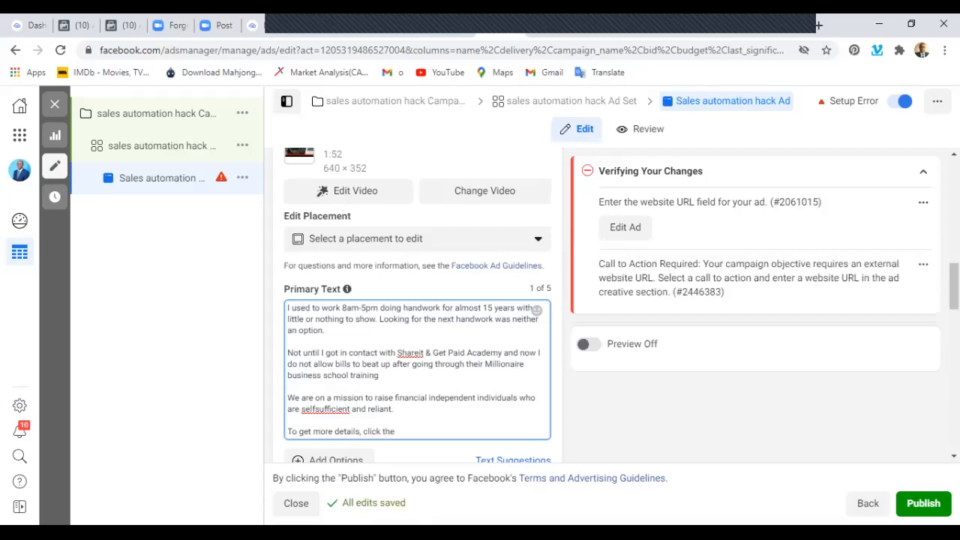
{"action": "type", "text": " learn "}
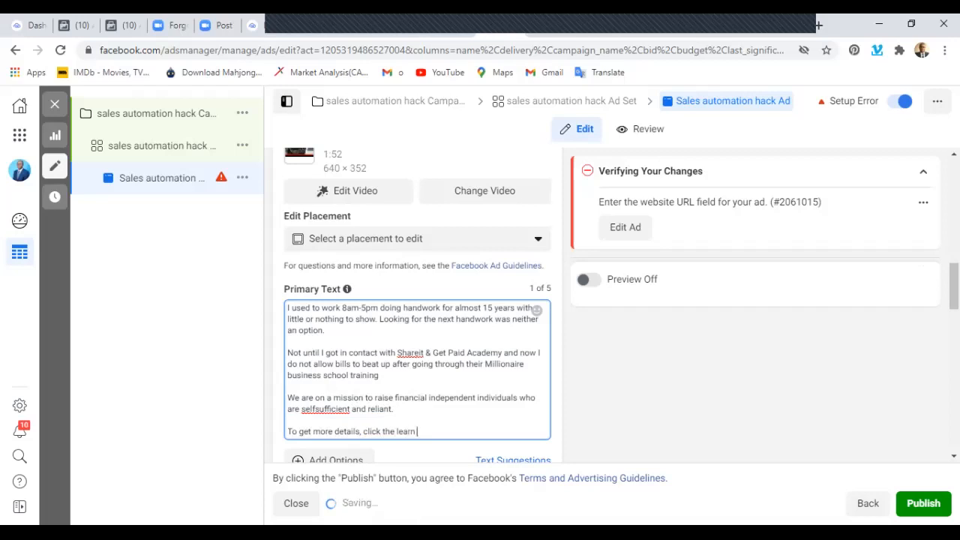
{"action": "type", "text": "more butt"}
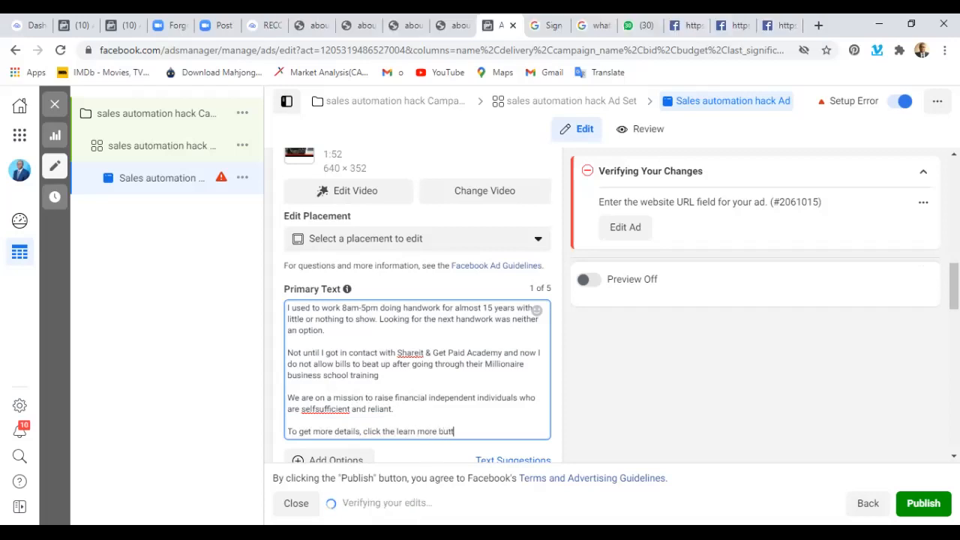
{"action": "type", "text": "on below"}
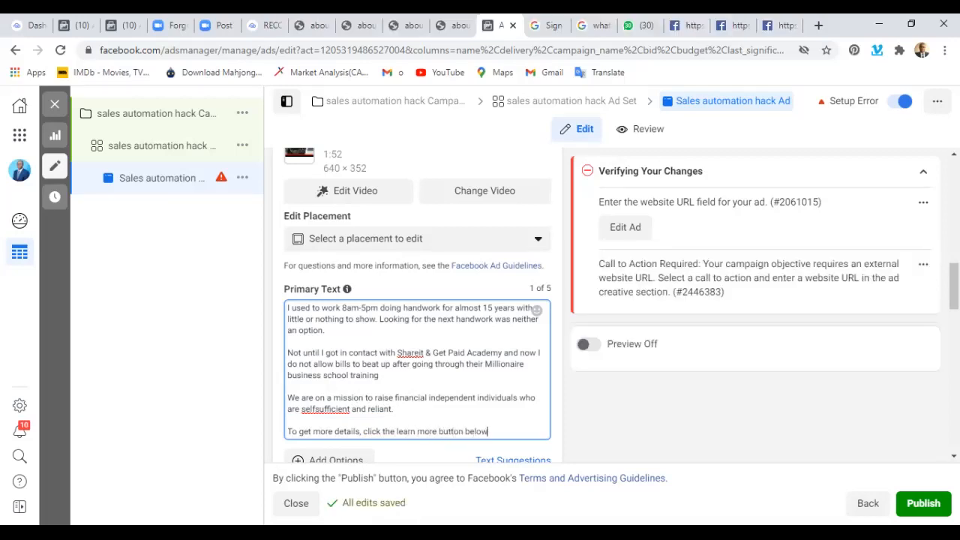
{"action": "type", "text": ":"}
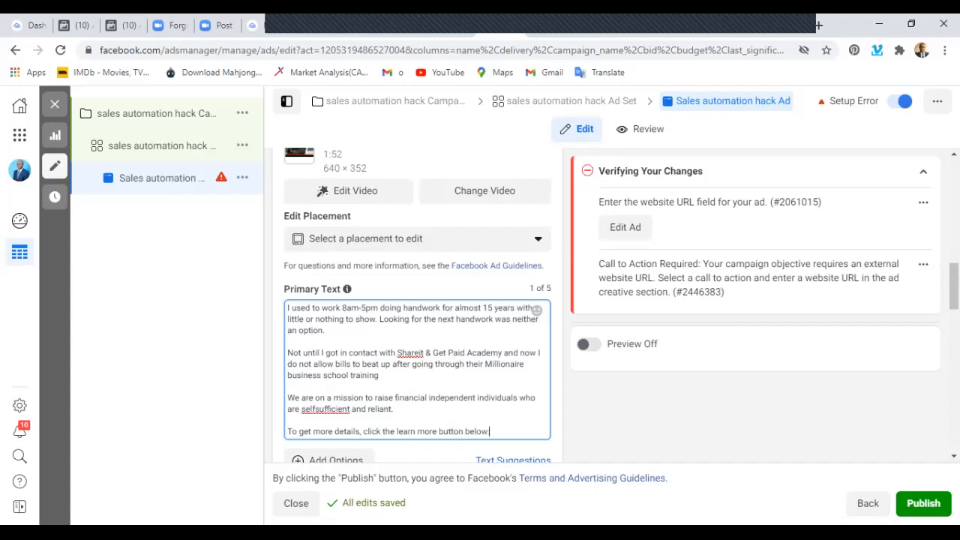
{"action": "type", "text": ":"}
Start the ad's headline with "Chat with".
{"action": "scroll", "coordinate": [417, 315], "scroll_direction": "down", "scroll_amount": 5}
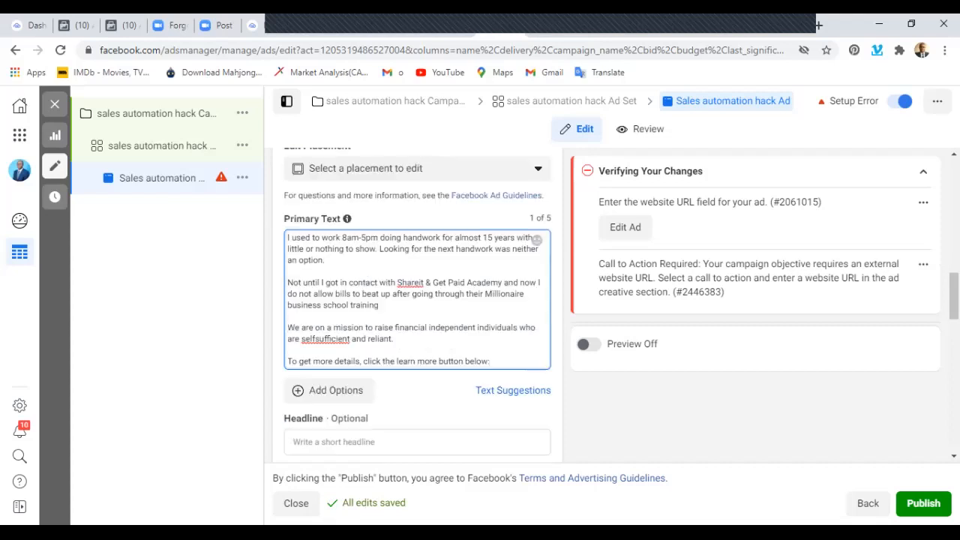
{"action": "scroll", "coordinate": [418, 315], "scroll_direction": "up", "scroll_amount": 2}
{"action": "scroll", "coordinate": [417, 315], "scroll_direction": "up", "scroll_amount": 1}
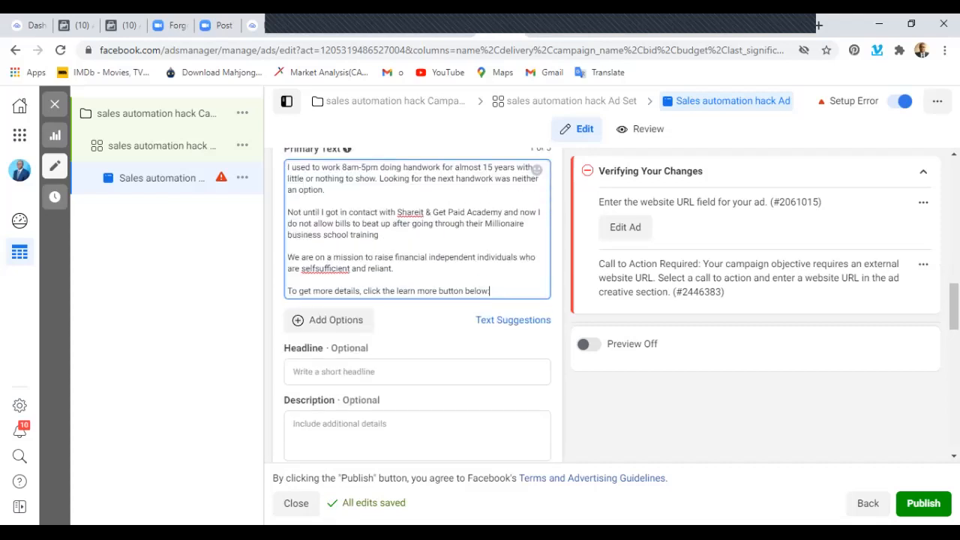
{"action": "left_click", "coordinate": [417, 373]}
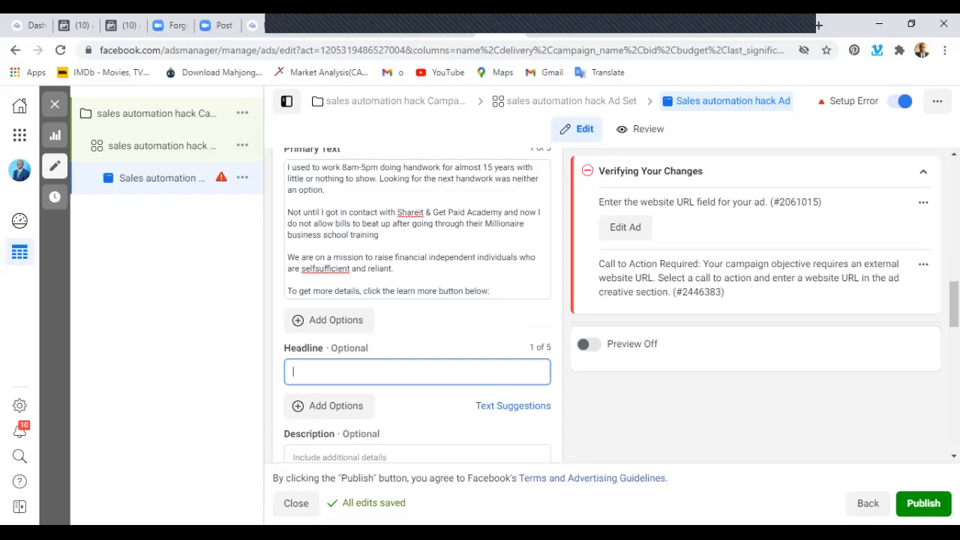
{"action": "type", "text": "Chat with Cpac"}
Complete the ad's headline with "Consultant", so that it reads "Chat with Consultant".
{"action": "key", "text": "BackSpace"}
{"action": "key", "text": "BackSpace"}
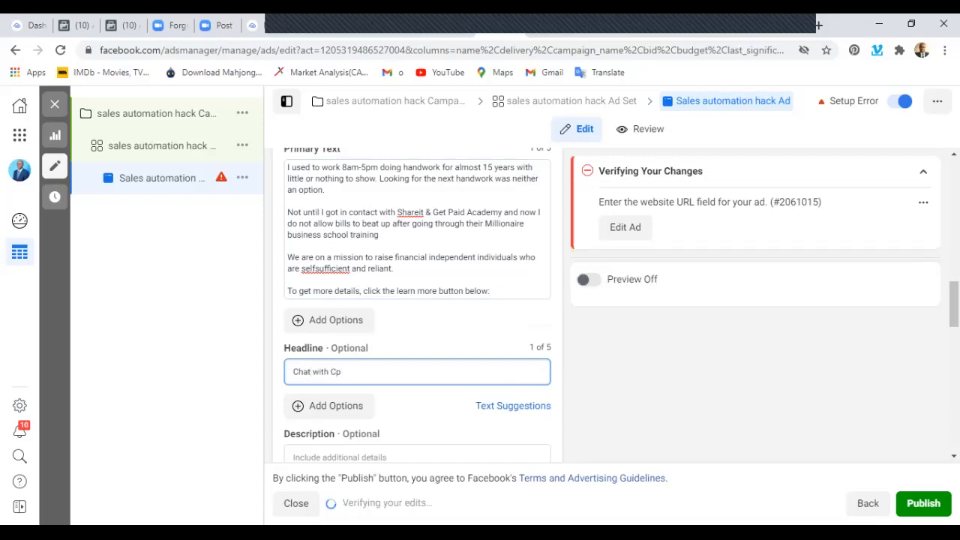
{"action": "type", "text": "ac"}
{"action": "key", "text": "BackSpace"}
{"action": "key", "text": "BackSpace"}
{"action": "key", "text": "BackSpace"}
{"action": "type", "text": "onsult"}
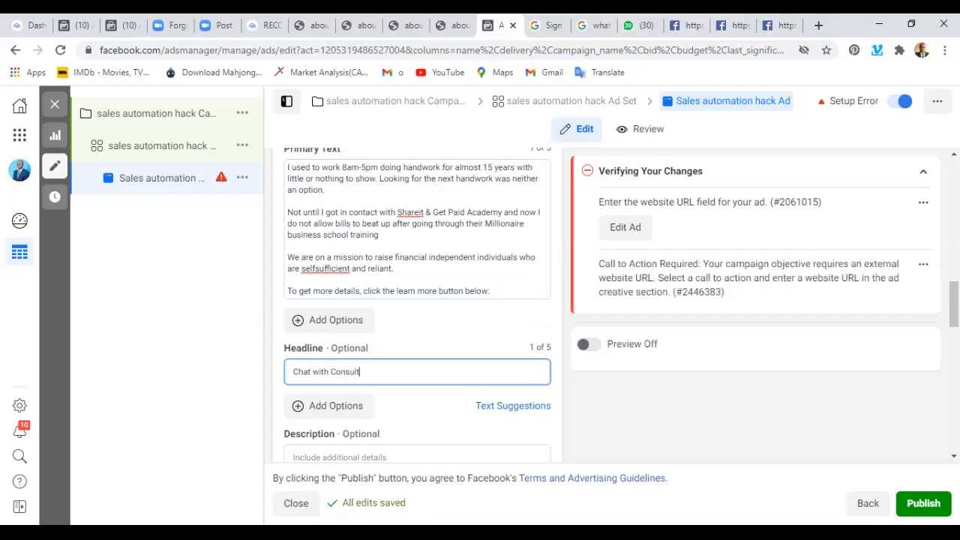
{"action": "type", "text": "ant"}
{"action": "key", "text": "BackSpace"}
{"action": "key", "text": "BackSpace"}
{"action": "type", "text": "nt"}
{"action": "scroll", "coordinate": [417, 305], "scroll_direction": "down", "scroll_amount": 3}
{"action": "scroll", "coordinate": [417, 305], "scroll_direction": "down", "scroll_amount": 1}
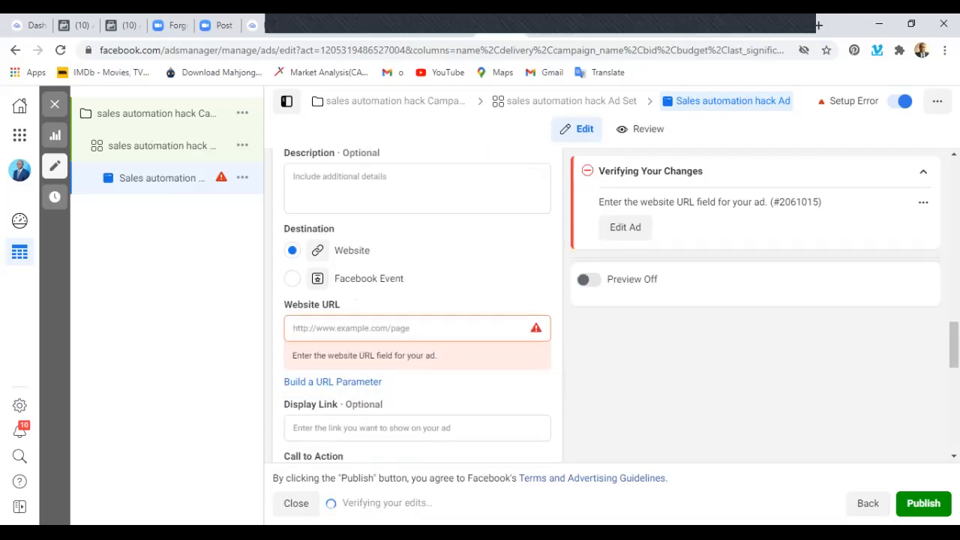
{"action": "left_click", "coordinate": [376, 328]}
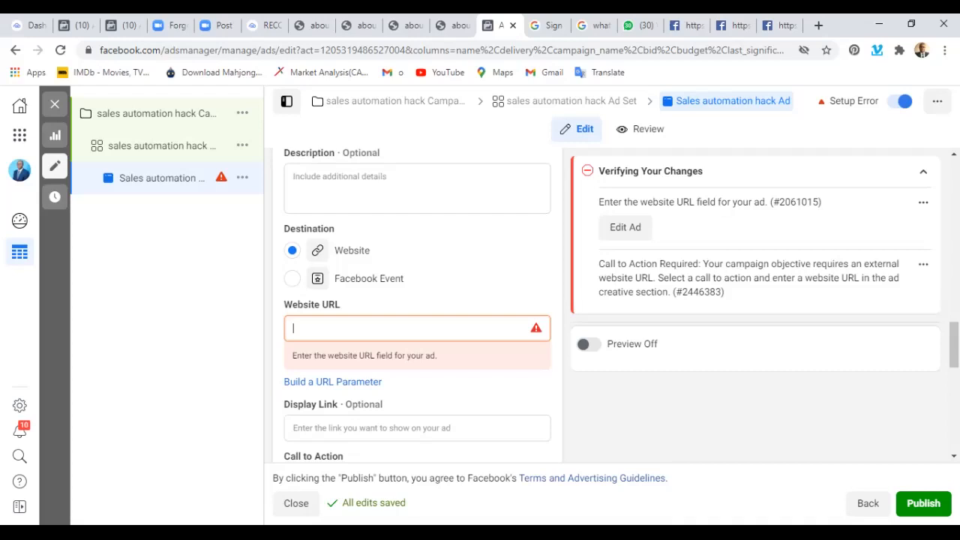
{"action": "type", "text": "htt"}
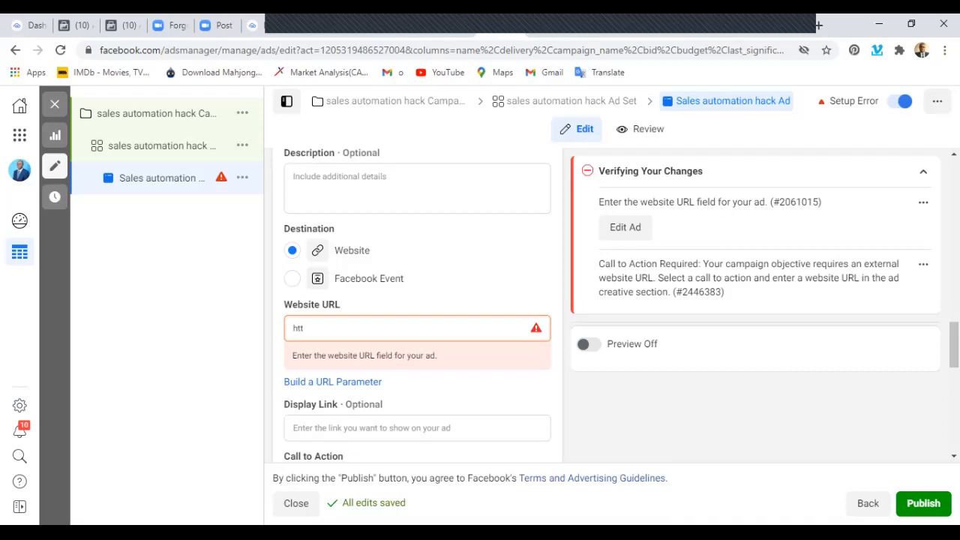
{"action": "type", "text": "ps:"}
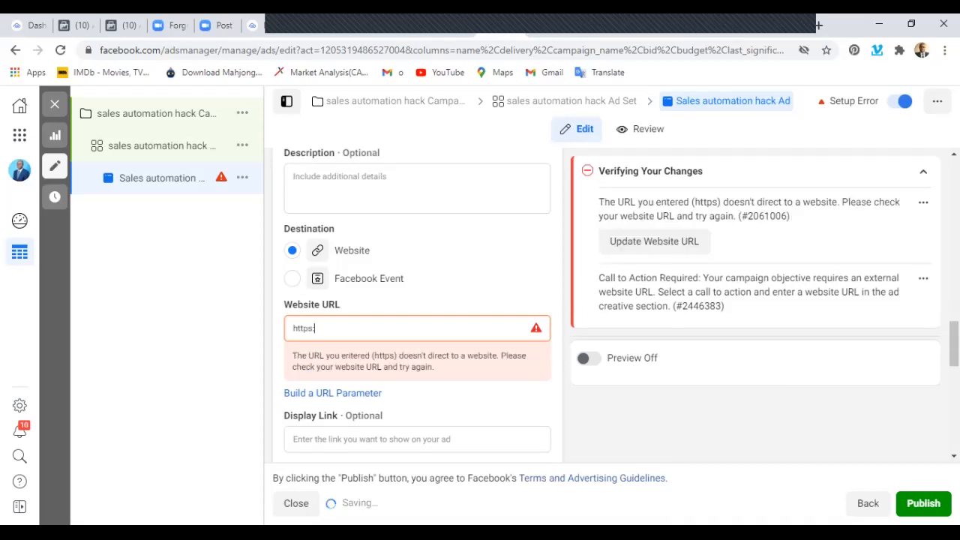
{"action": "type", "text": "//"}
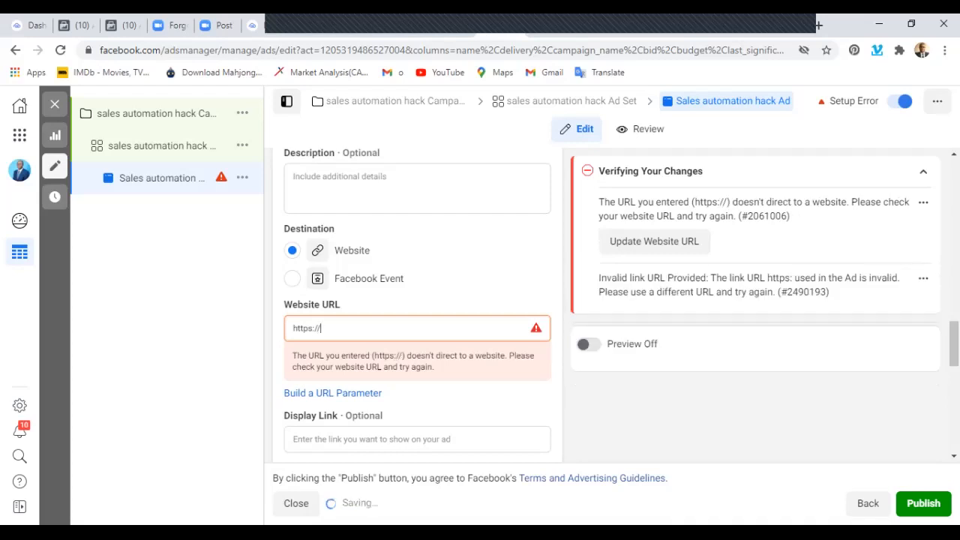
{"action": "type", "text": "bart"}
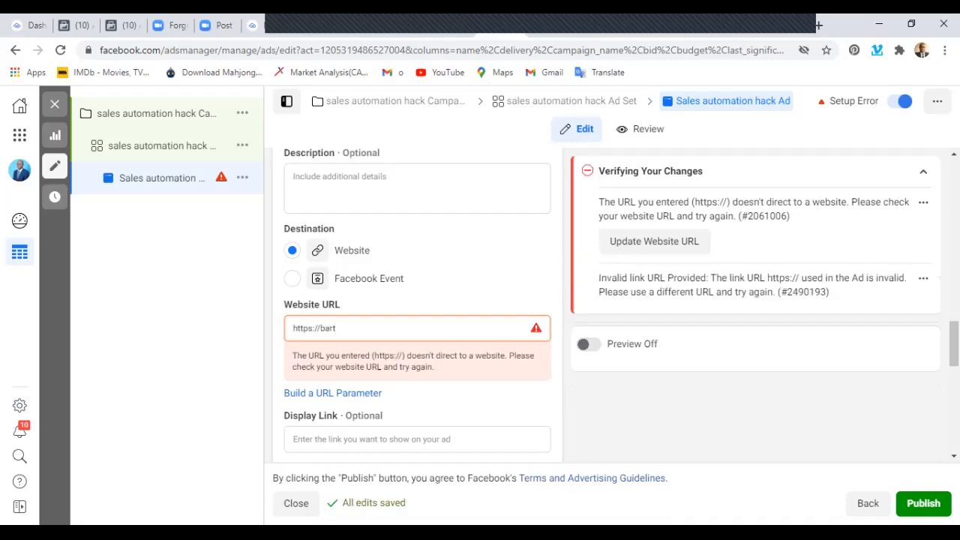
{"action": "type", "text": "erfinn"}
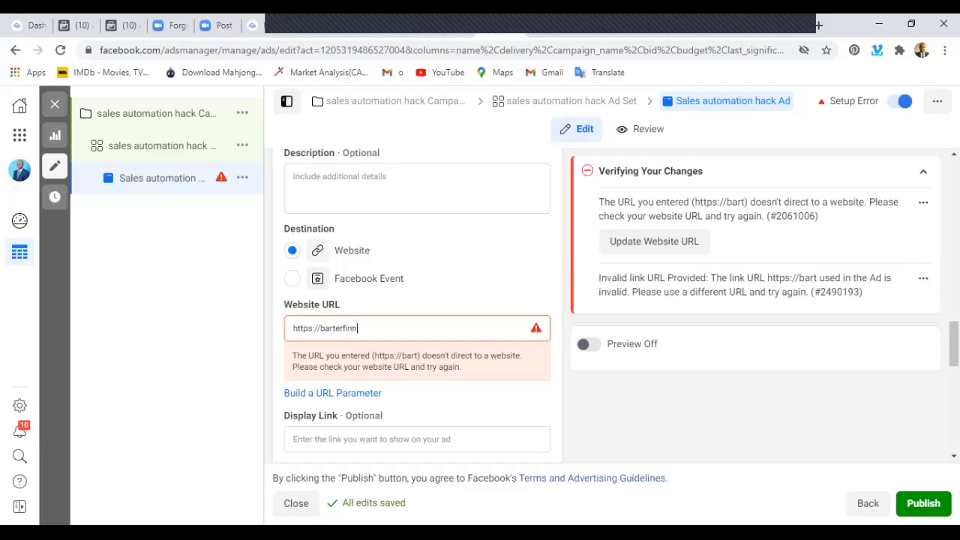
{"action": "key", "text": "BackSpace"}
{"action": "type", "text": "ance"}
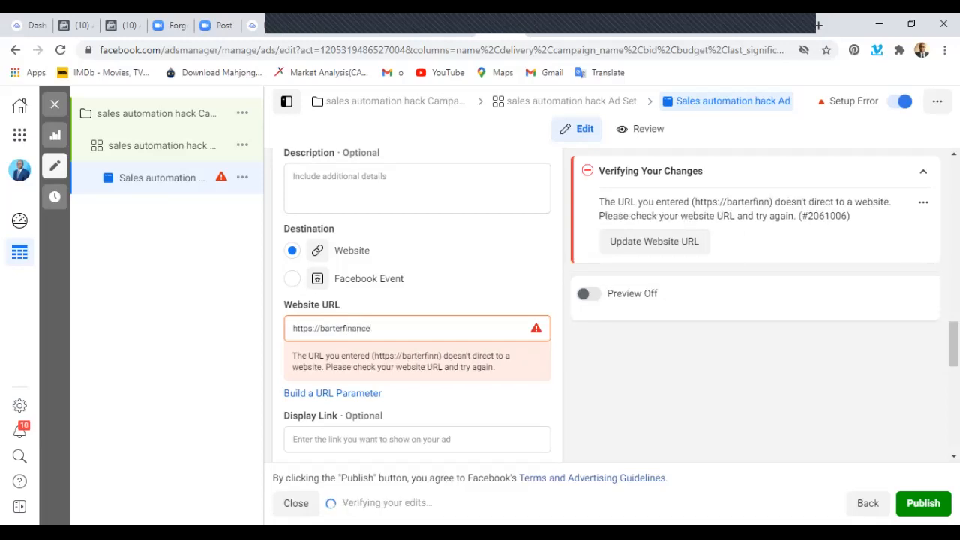
{"action": "type", "text": ".softlink"}
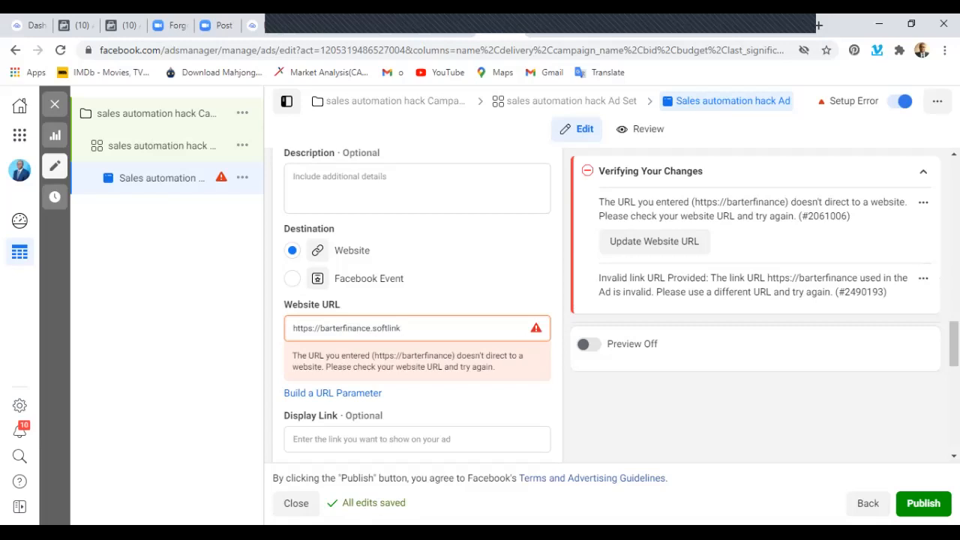
{"action": "type", "text": ".cc/"}
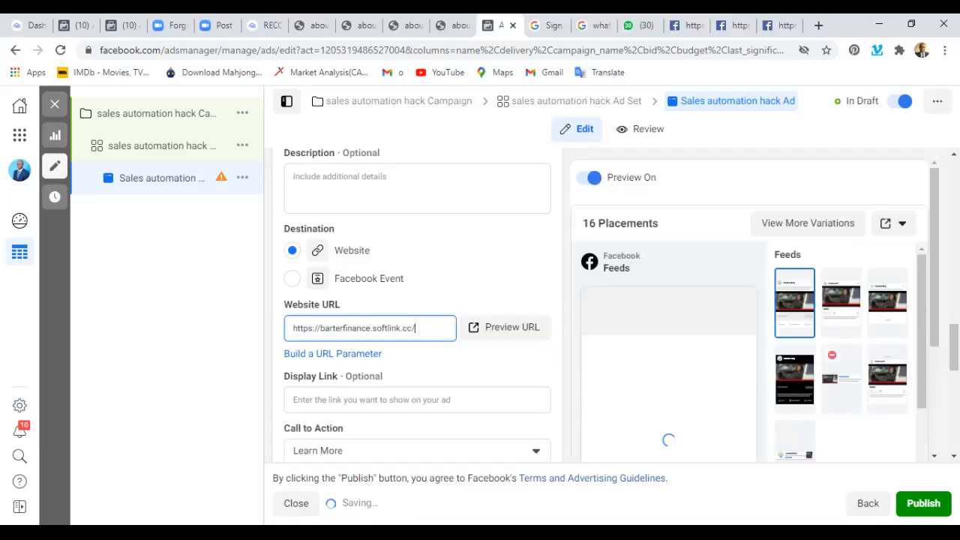
{"action": "type", "text": "park"}
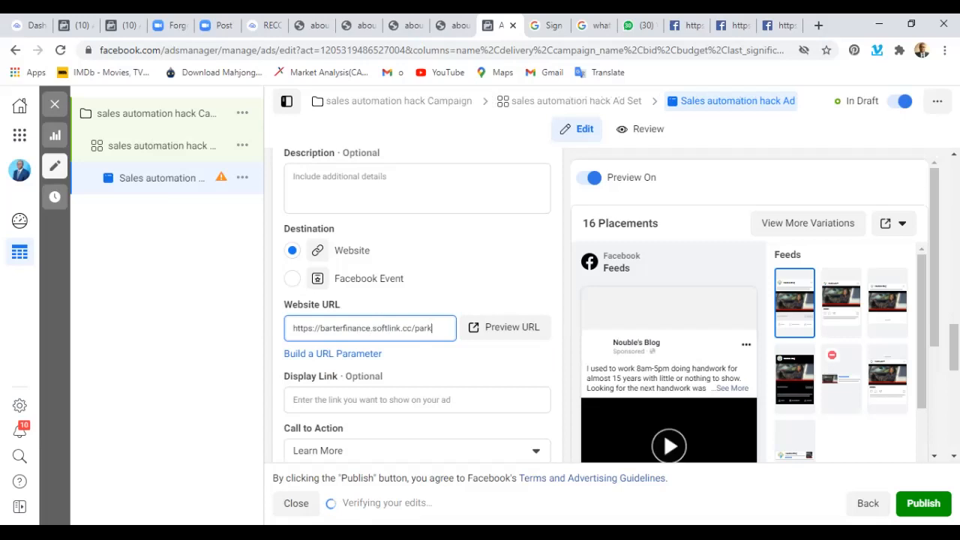
{"action": "type", "text": " view"}
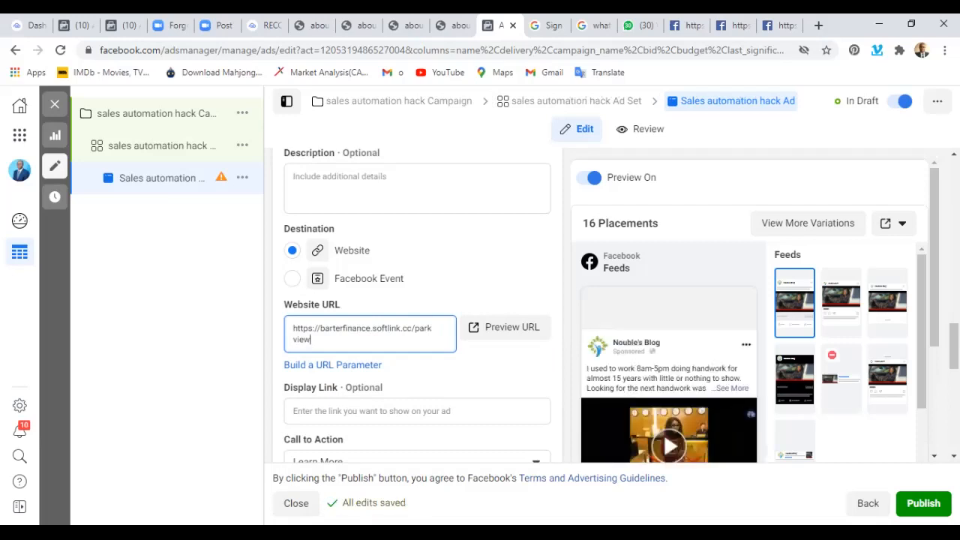
Append "park view" to the ad's website URL and keep Learn More as the call to action.
{"action": "scroll", "coordinate": [417, 315], "scroll_direction": "down", "scroll_amount": 3}
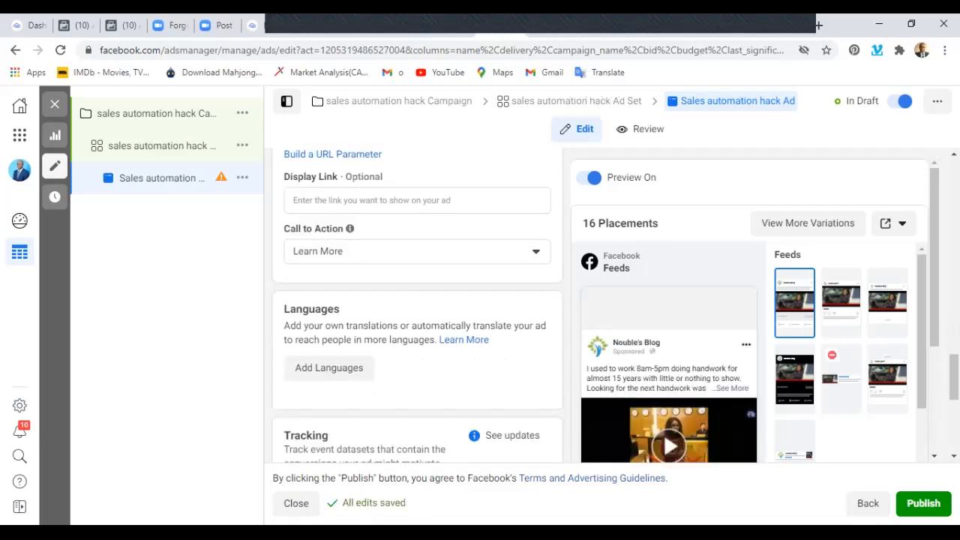
{"action": "left_click", "coordinate": [417, 252]}
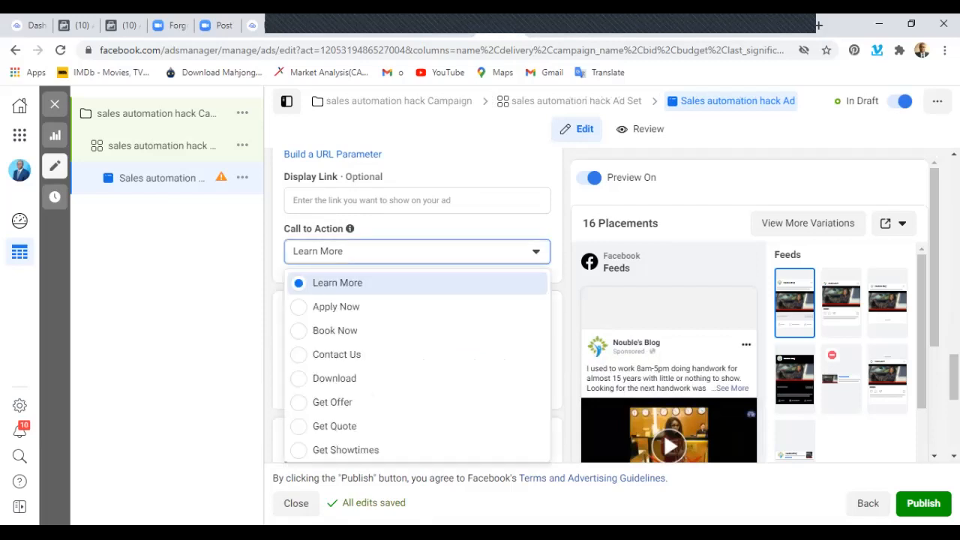
{"action": "scroll", "coordinate": [417, 360], "scroll_direction": "down", "scroll_amount": 5}
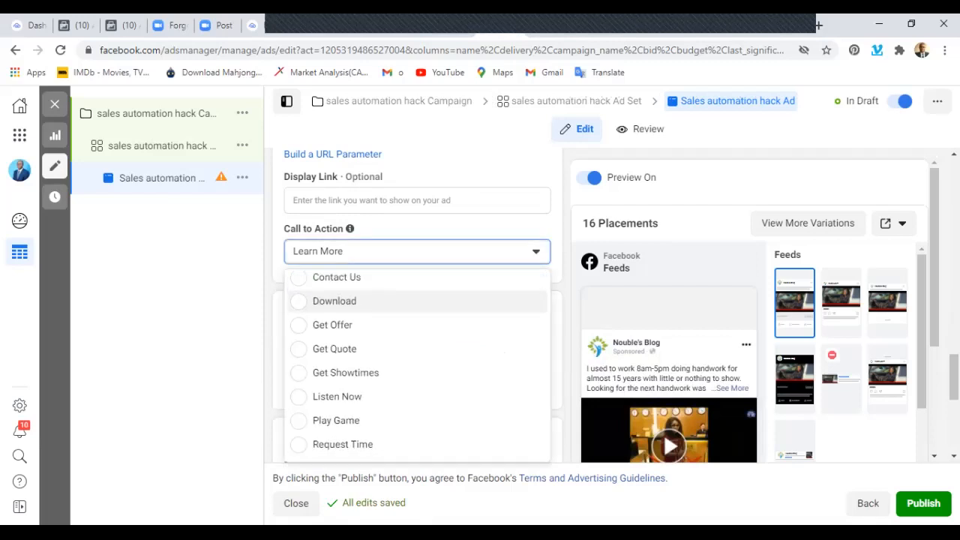
{"action": "scroll", "coordinate": [417, 368], "scroll_direction": "down", "scroll_amount": 1}
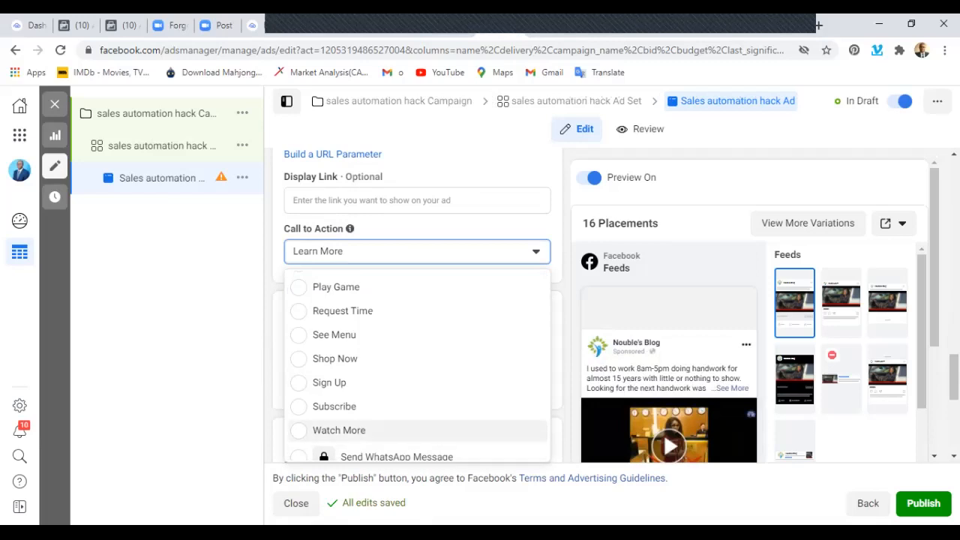
{"action": "scroll", "coordinate": [417, 361], "scroll_direction": "up", "scroll_amount": 6}
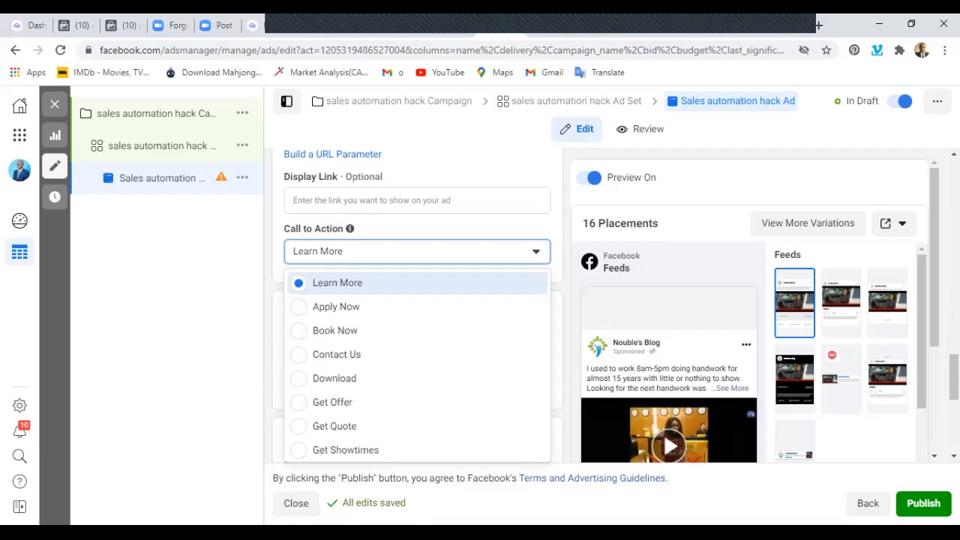
{"action": "left_click", "coordinate": [338, 283]}
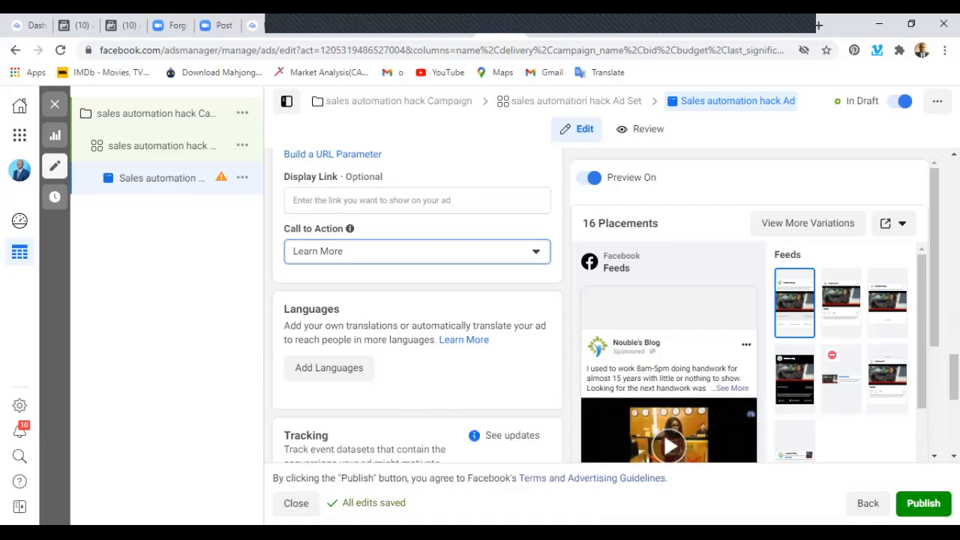
Publish the completed sales automation hack ad and close the editor to return to the campaigns list.
{"action": "scroll", "coordinate": [417, 300], "scroll_direction": "down", "scroll_amount": 5}
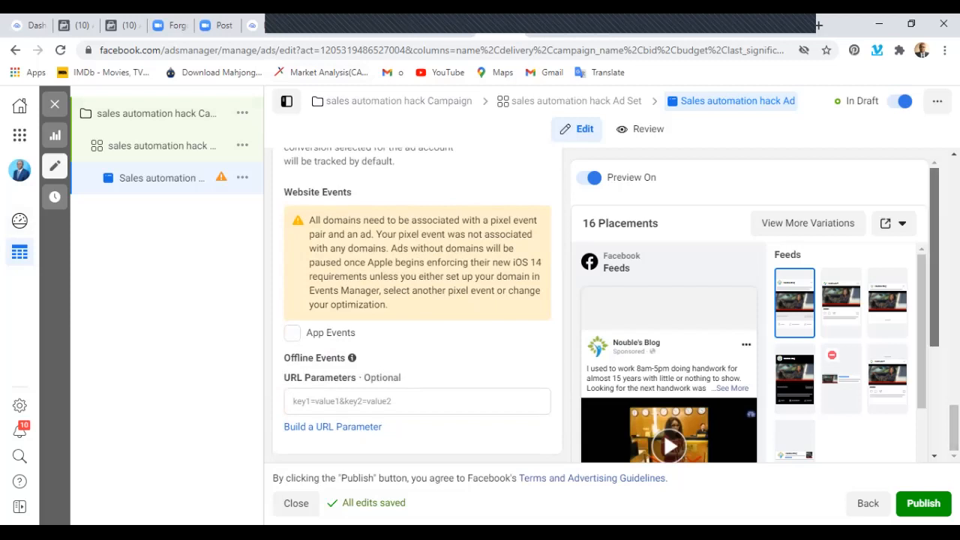
{"action": "scroll", "coordinate": [755, 308], "scroll_direction": "down", "scroll_amount": 5}
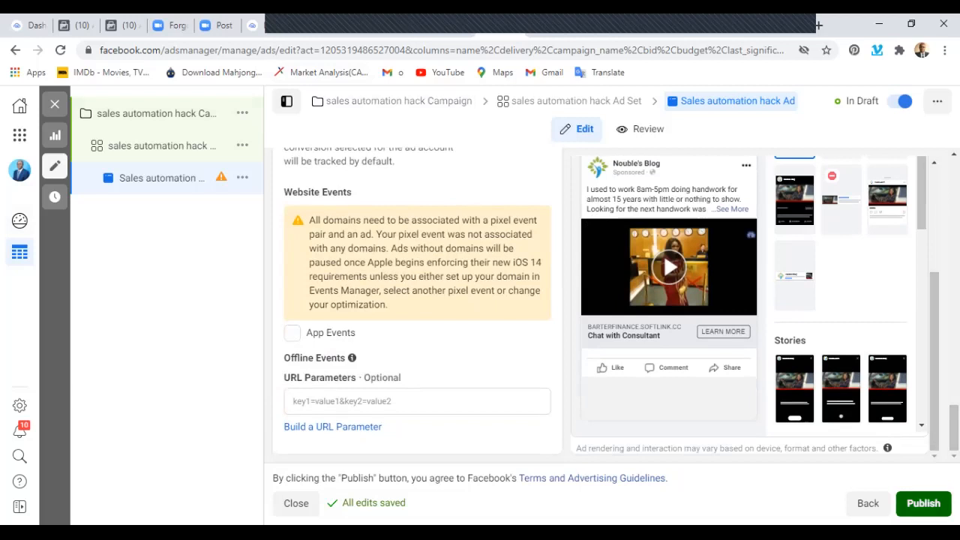
{"action": "left_click", "coordinate": [923, 504]}
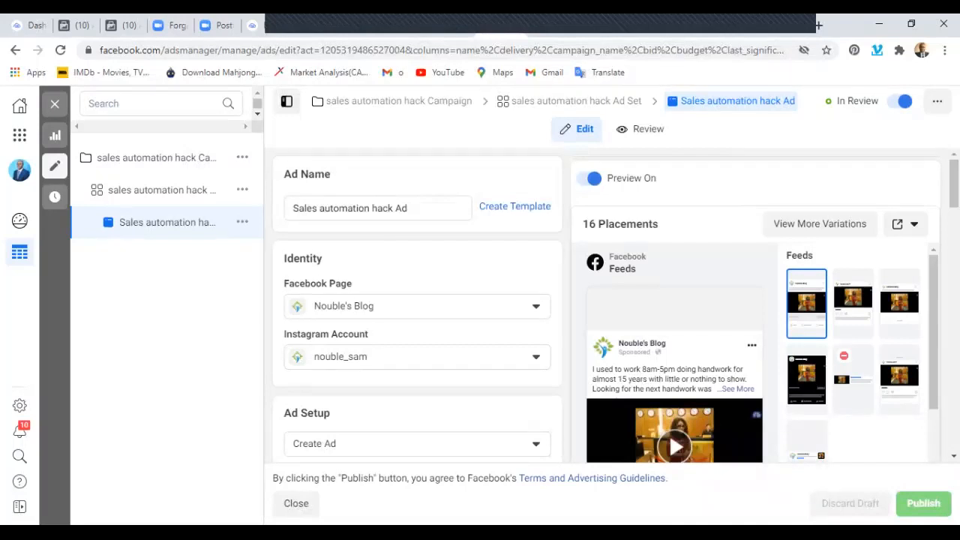
{"action": "scroll", "coordinate": [375, 334], "scroll_direction": "down", "scroll_amount": 3}
{"action": "left_click", "coordinate": [55, 105]}
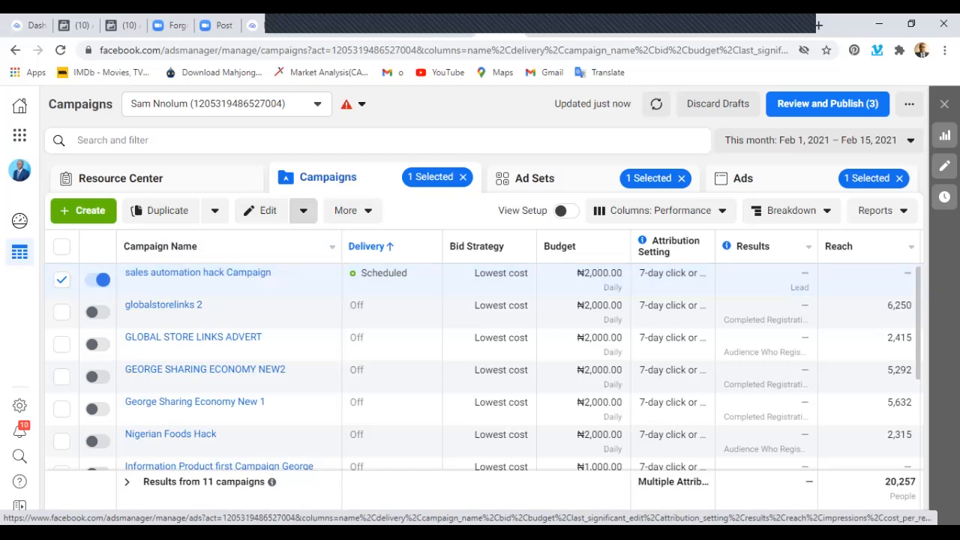
Delete the "sales automation hack Campaign" from the campaigns list.
{"action": "left_click", "coordinate": [304, 211]}
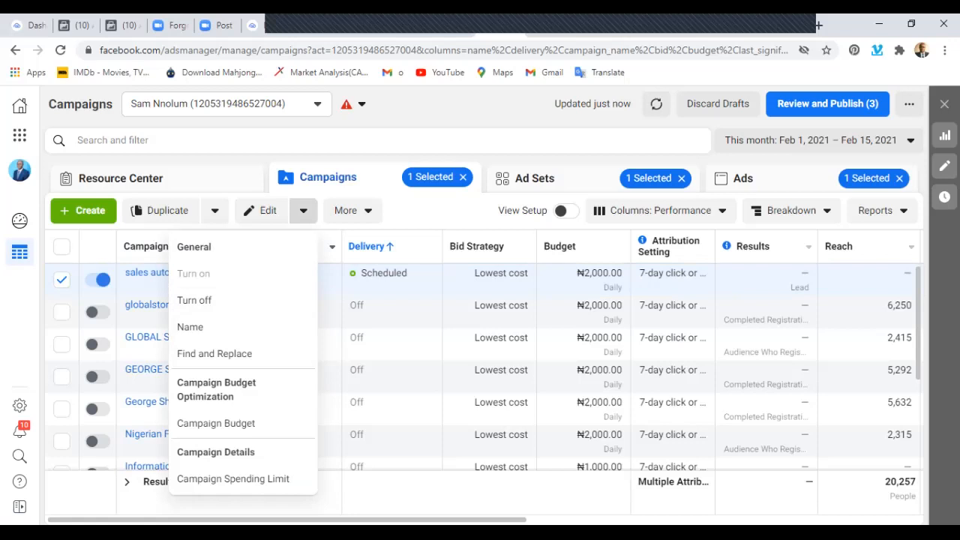
{"action": "key", "text": "Escape"}
{"action": "left_click", "coordinate": [346, 210]}
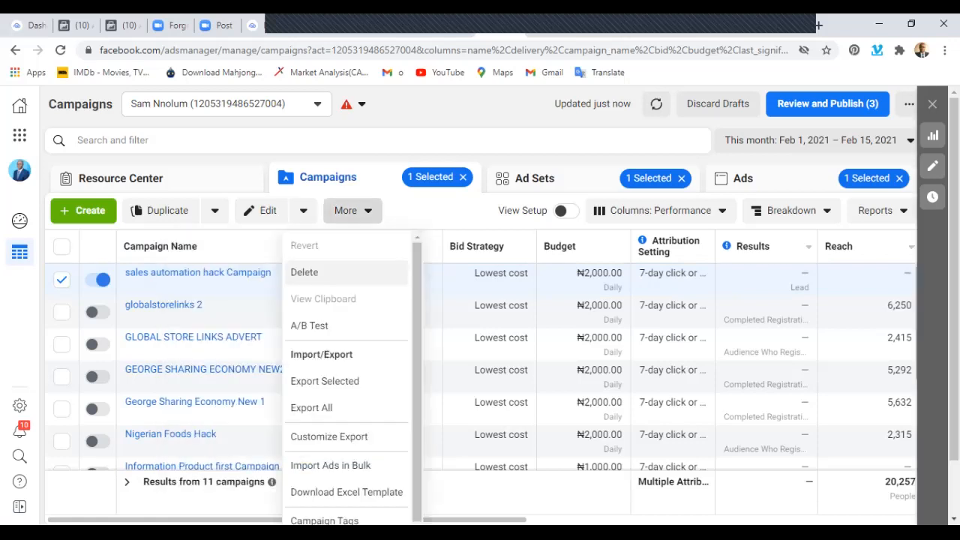
{"action": "left_click", "coordinate": [307, 273]}
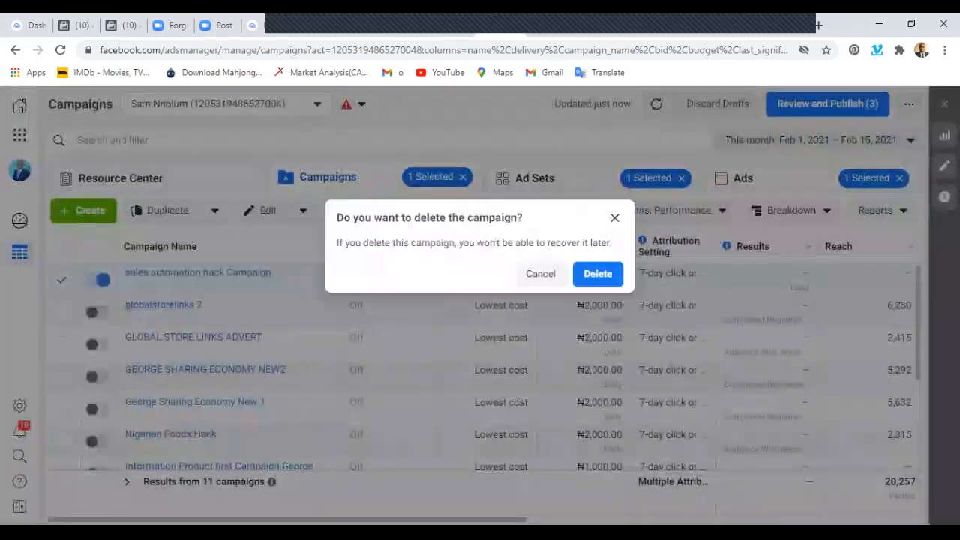
{"action": "left_click", "coordinate": [598, 273]}
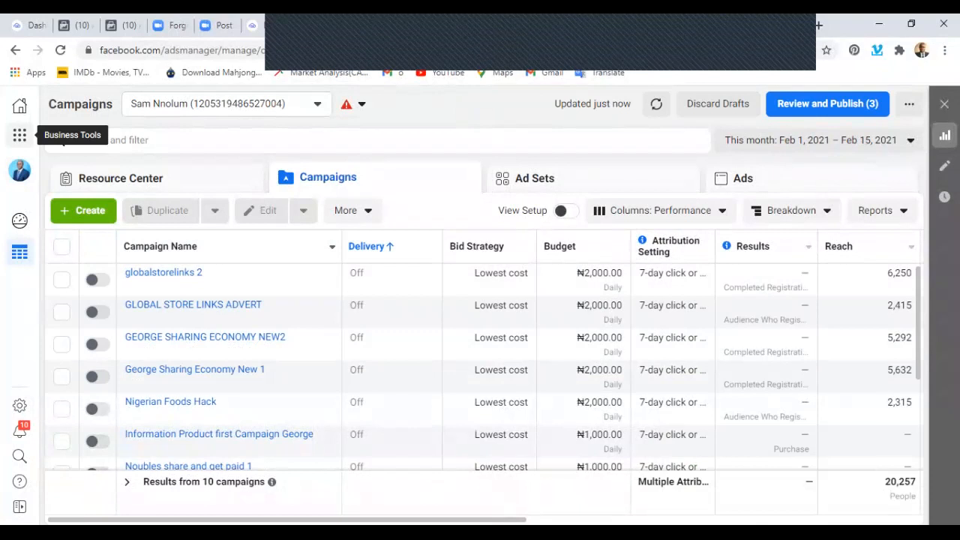
Open the payment settings of the current personal ad account.
{"action": "left_click", "coordinate": [20, 135]}
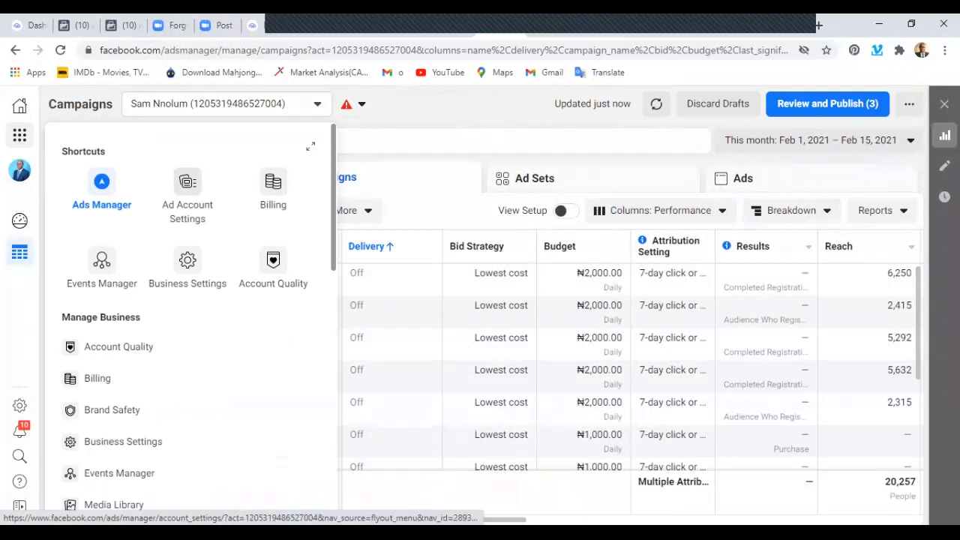
{"action": "left_click", "coordinate": [188, 184]}
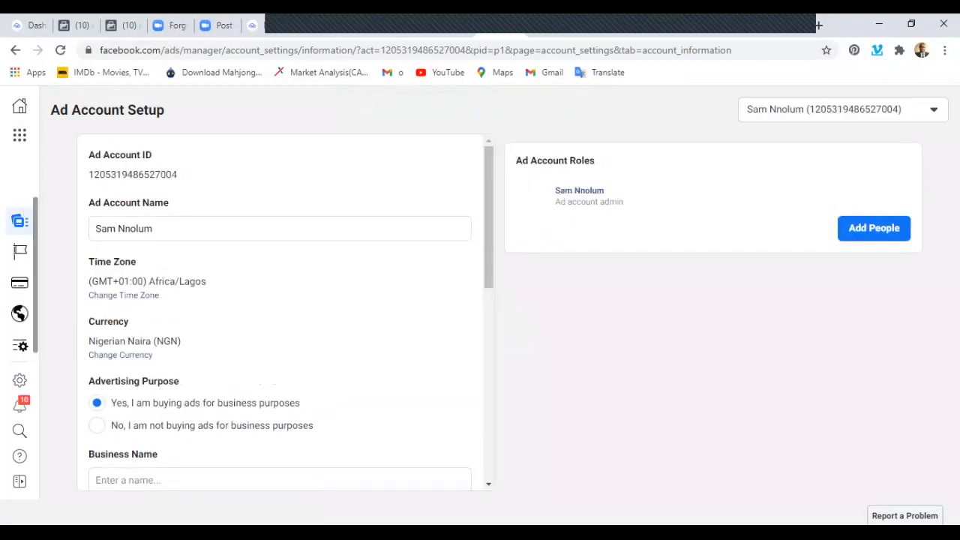
{"action": "mouse_move", "coordinate": [19, 283]}
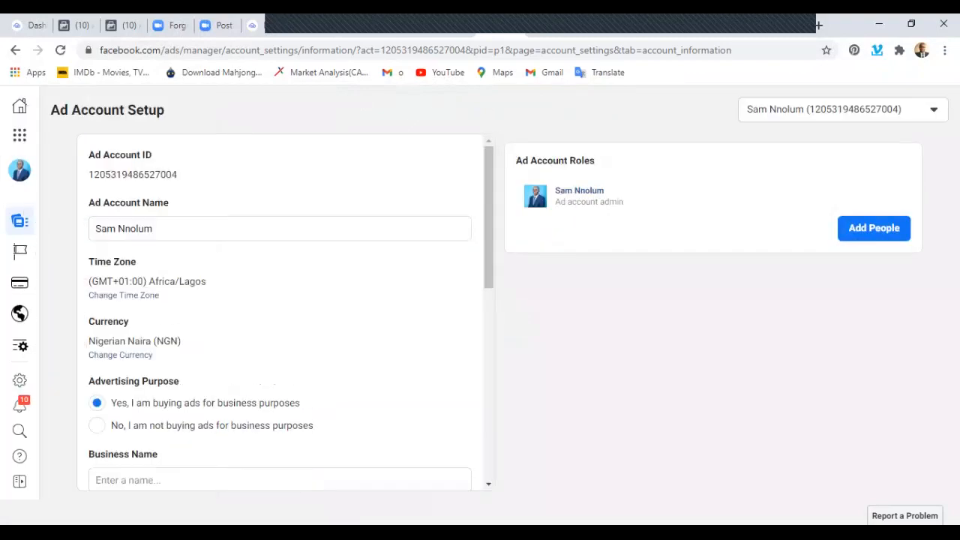
{"action": "mouse_move", "coordinate": [20, 220]}
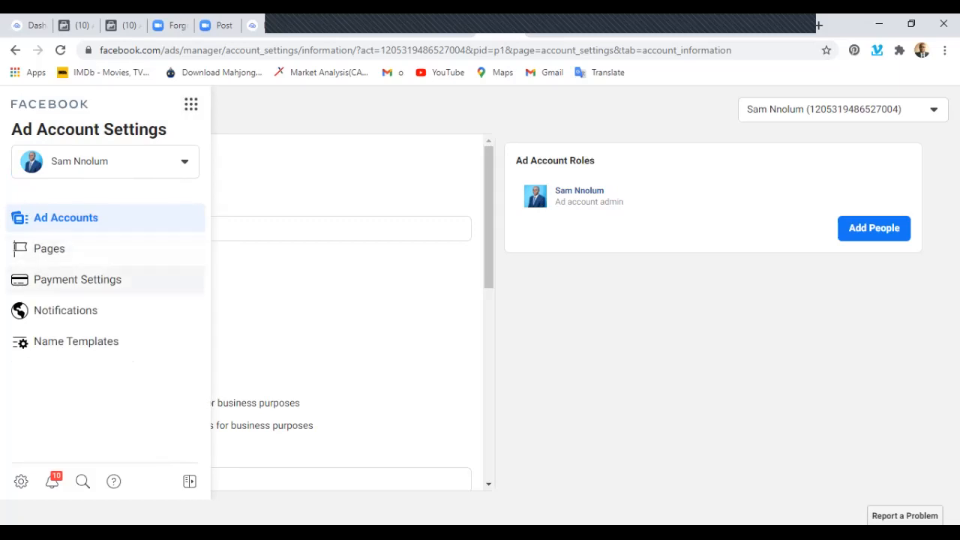
{"action": "left_click", "coordinate": [77, 279]}
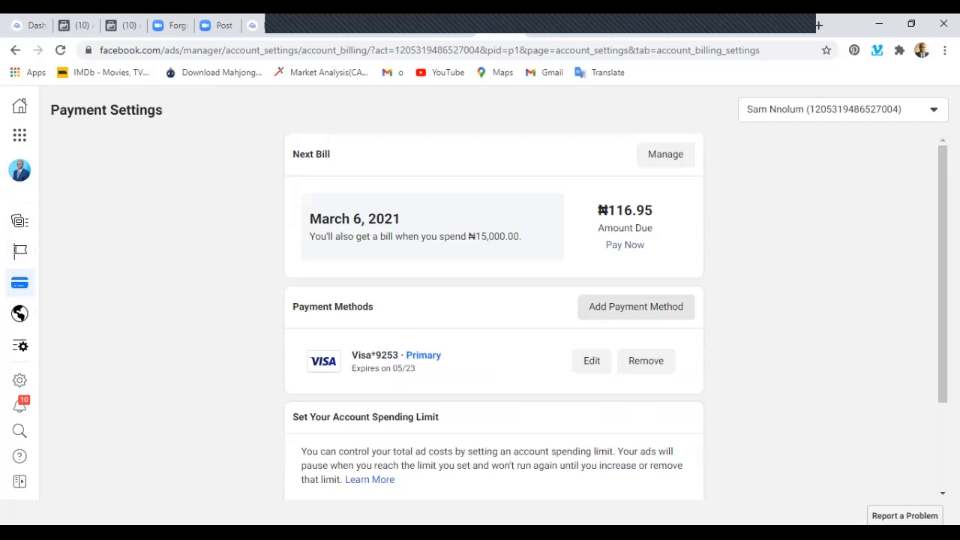
View the card details form for adding a debit or credit card as payment method, leaving it without saving.
{"action": "left_click", "coordinate": [636, 307]}
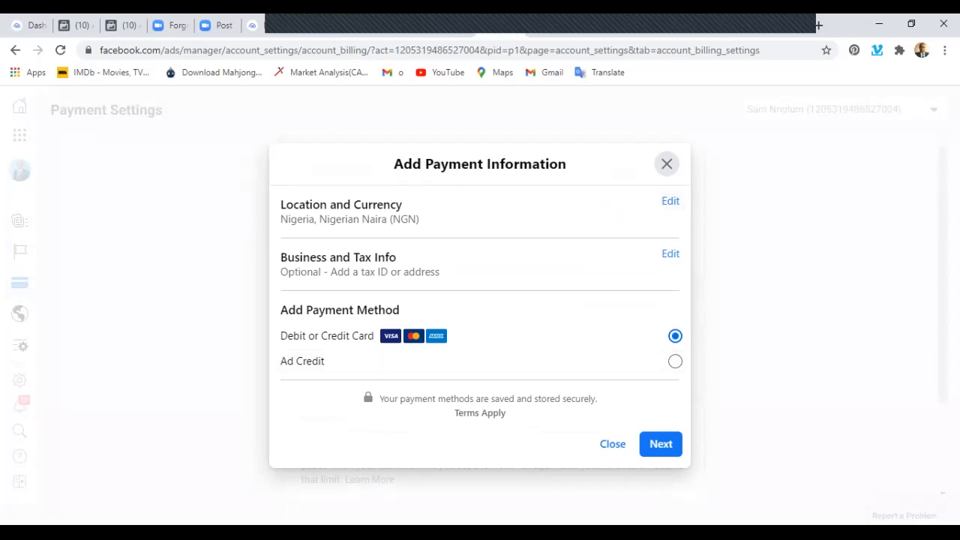
{"action": "left_click", "coordinate": [661, 444]}
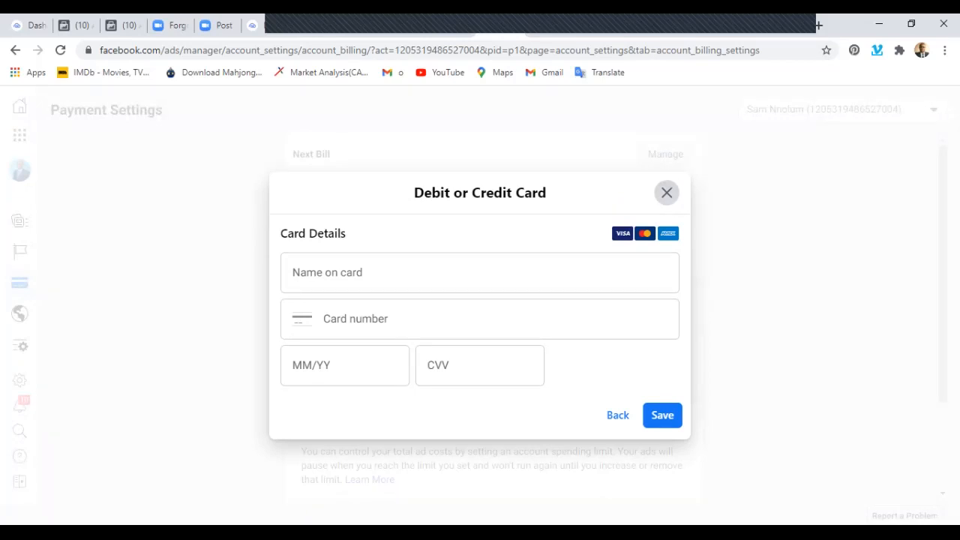
{"action": "left_click", "coordinate": [667, 192]}
{"action": "left_click", "coordinate": [636, 307]}
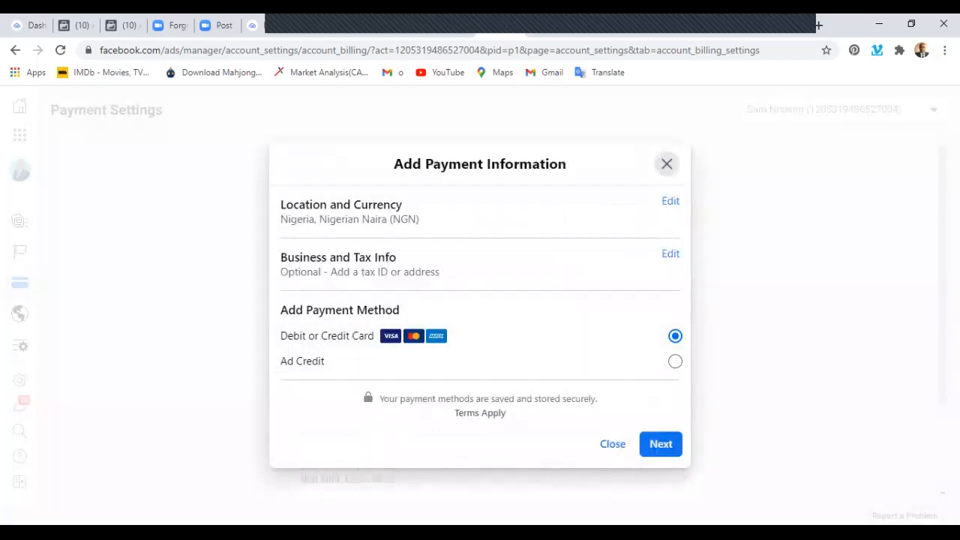
{"action": "left_click", "coordinate": [661, 444]}
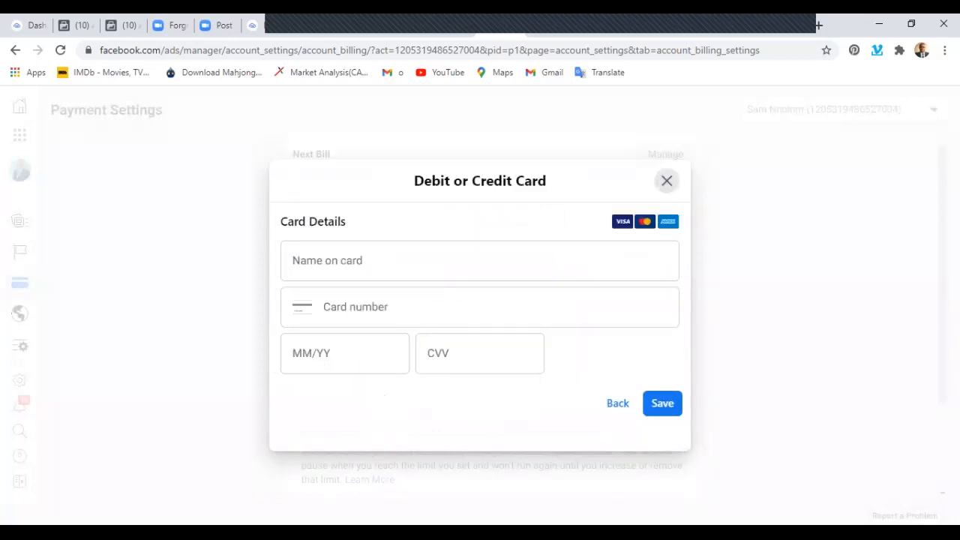
{"action": "left_click", "coordinate": [617, 415]}
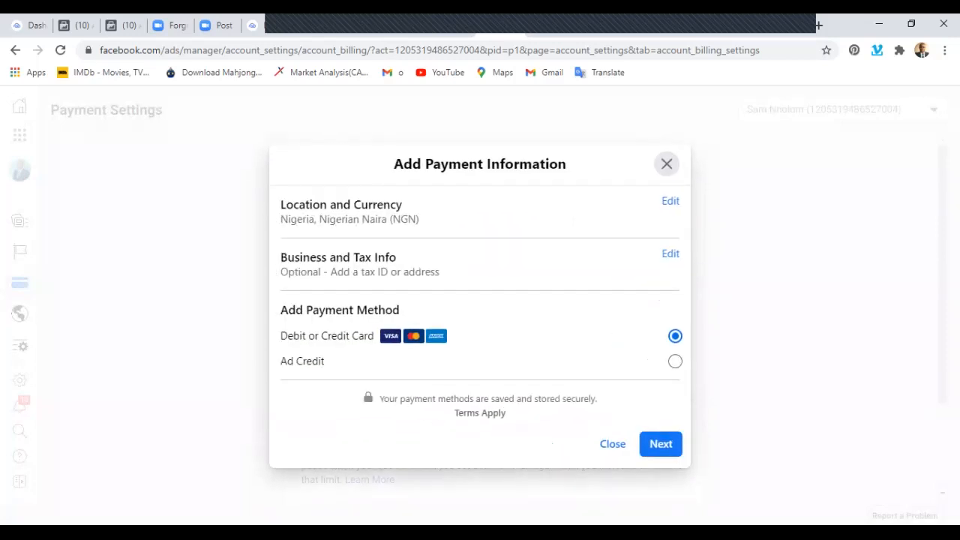
{"action": "left_click", "coordinate": [667, 164]}
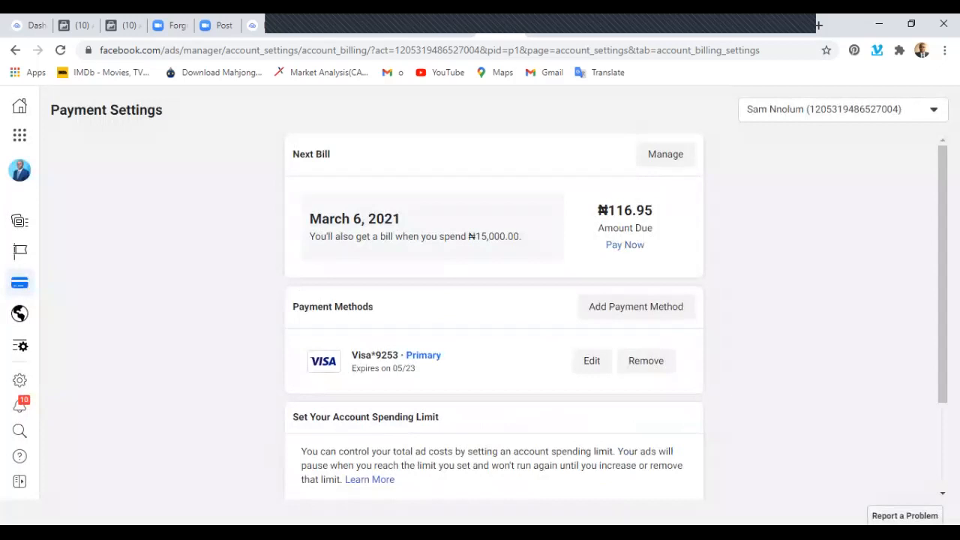
Return to the Ads Manager campaigns and switch to the "Shareit getpaid" ad account.
{"action": "left_click", "coordinate": [19, 135]}
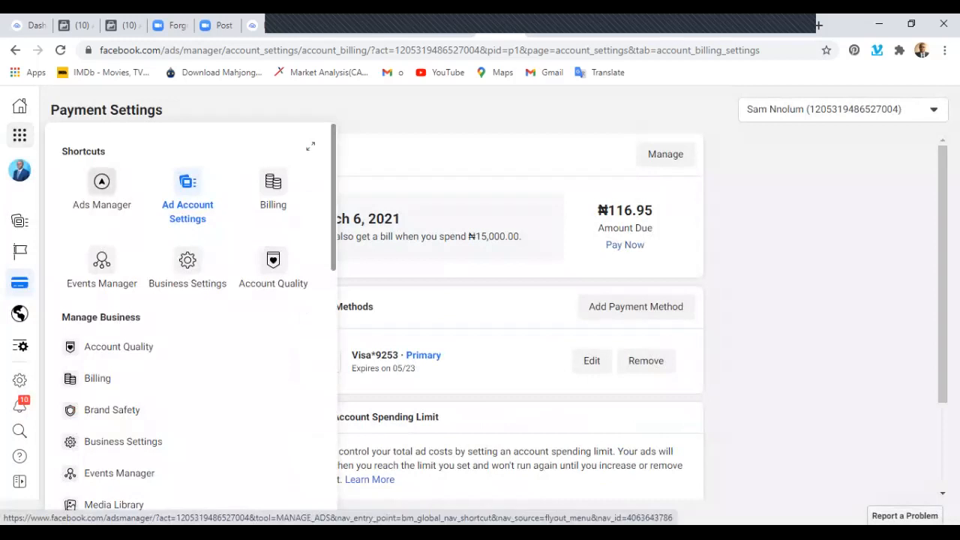
{"action": "left_click", "coordinate": [101, 186]}
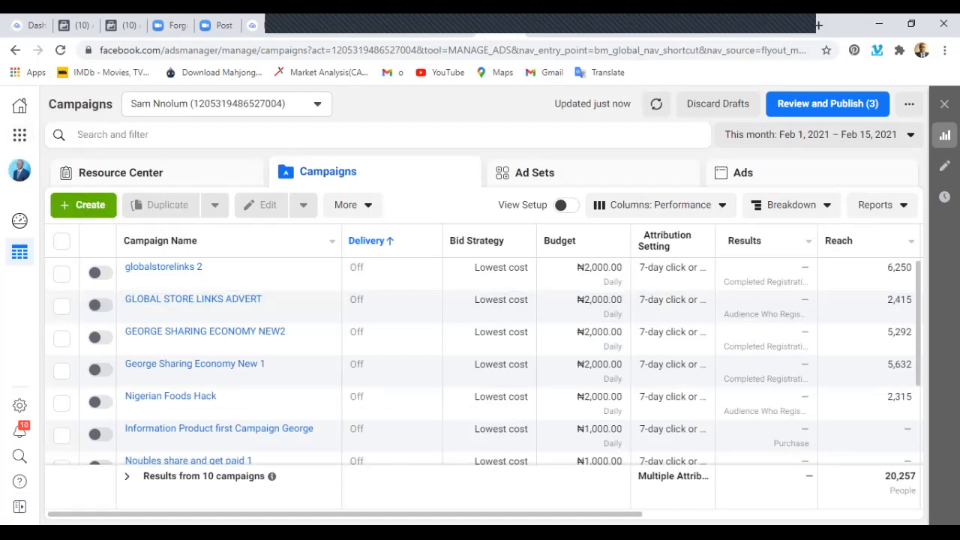
{"action": "left_click", "coordinate": [317, 104]}
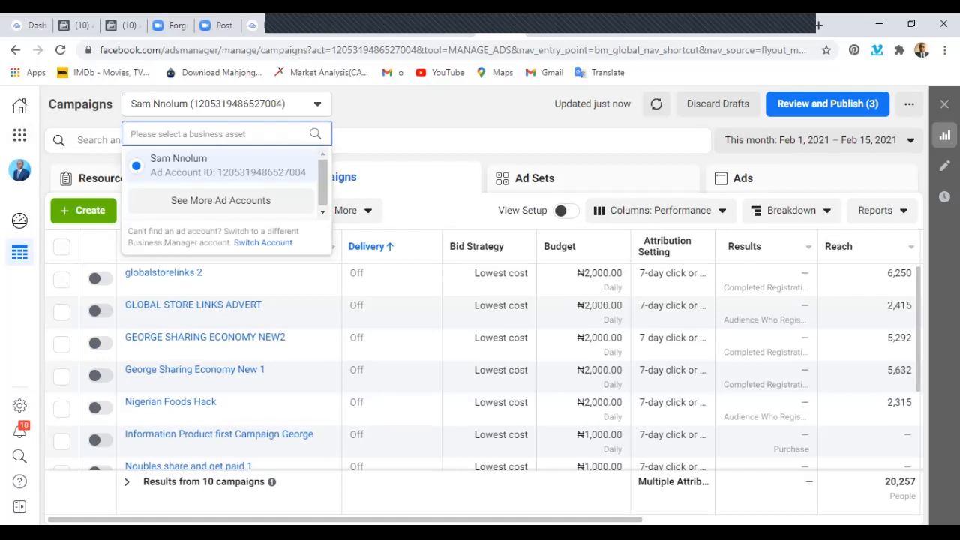
{"action": "left_click", "coordinate": [221, 201]}
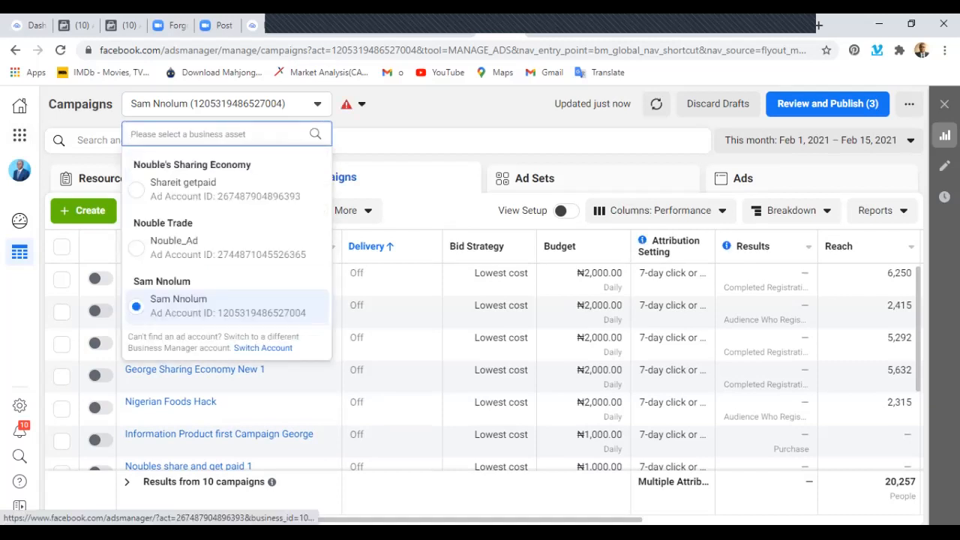
{"action": "left_click", "coordinate": [180, 189]}
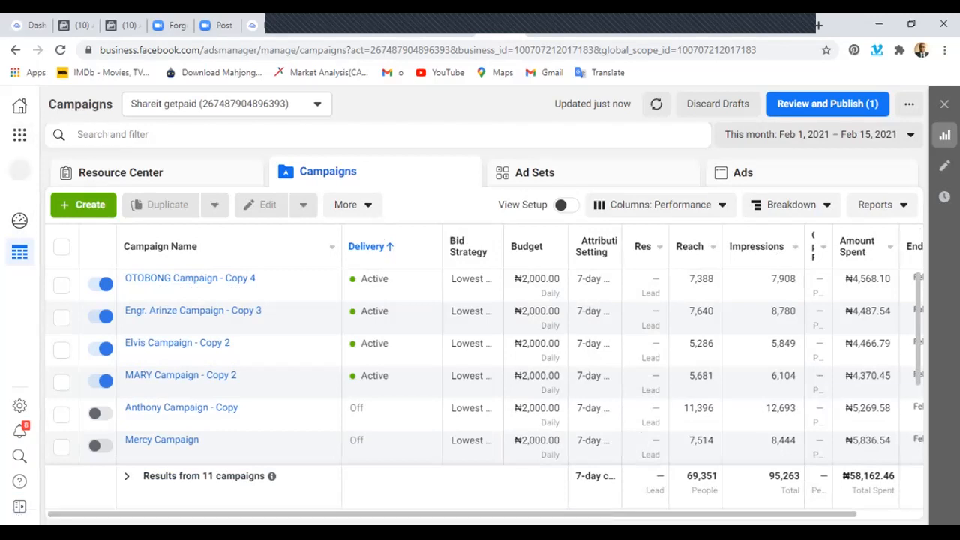
Open the payment settings of the "Shareit getpaid" ad account from its ad account settings.
{"action": "left_click", "coordinate": [19, 135]}
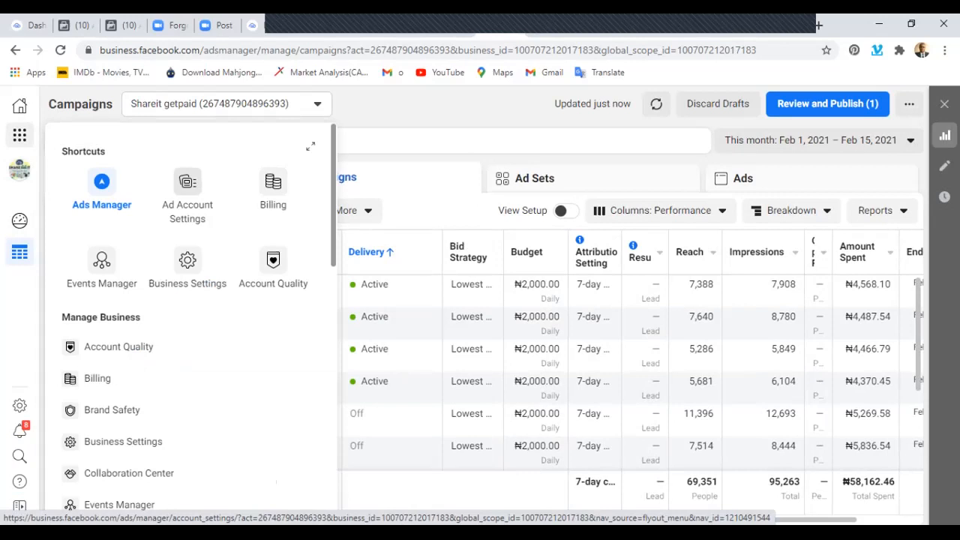
{"action": "left_click", "coordinate": [188, 191]}
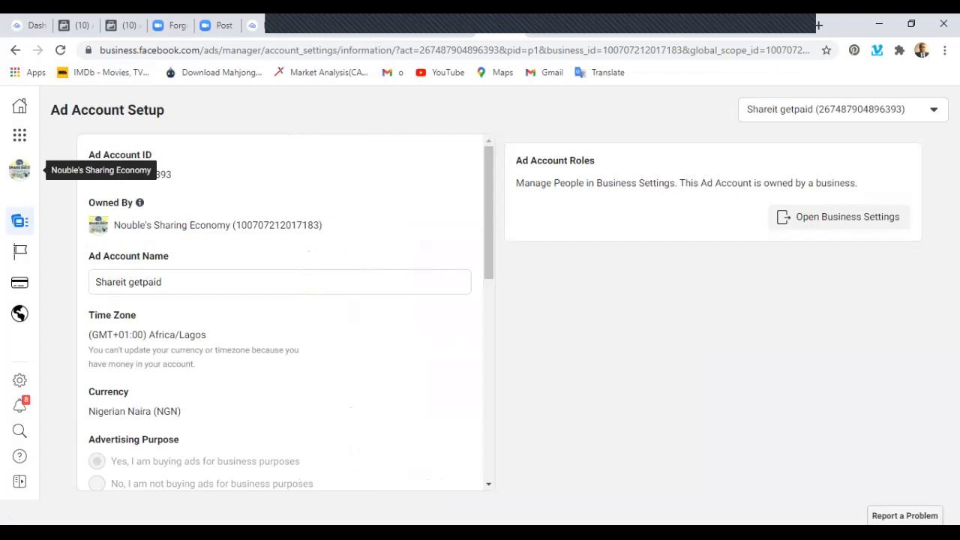
{"action": "mouse_move", "coordinate": [19, 220]}
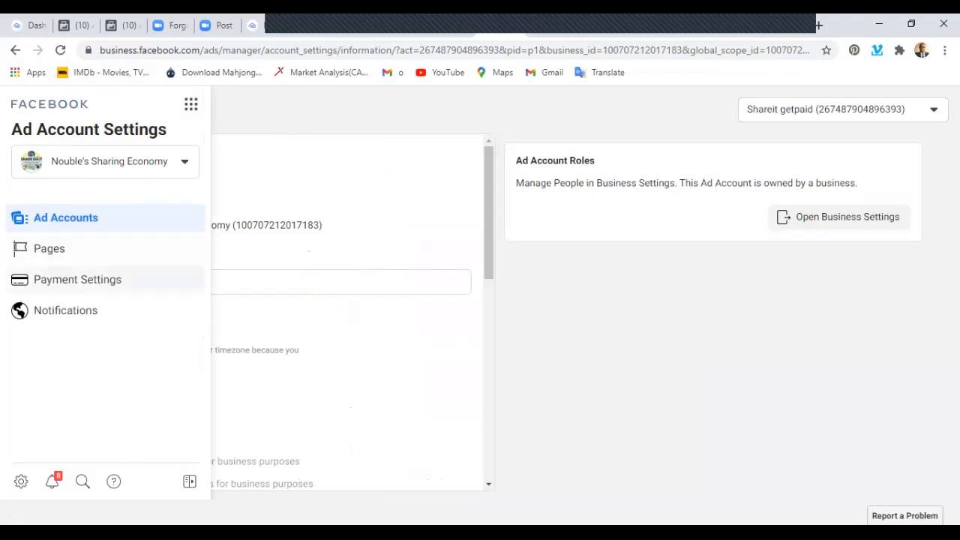
{"action": "left_click", "coordinate": [77, 279]}
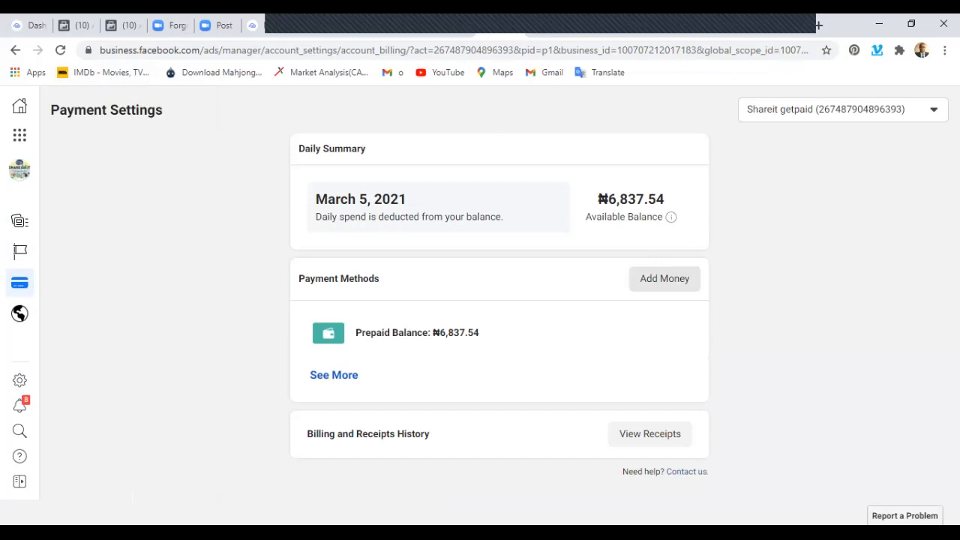
Start a ₦6000 top-up of the prepaid balance using local cards through PayU, and close the Add Funds form without paying.
{"action": "left_click", "coordinate": [665, 278]}
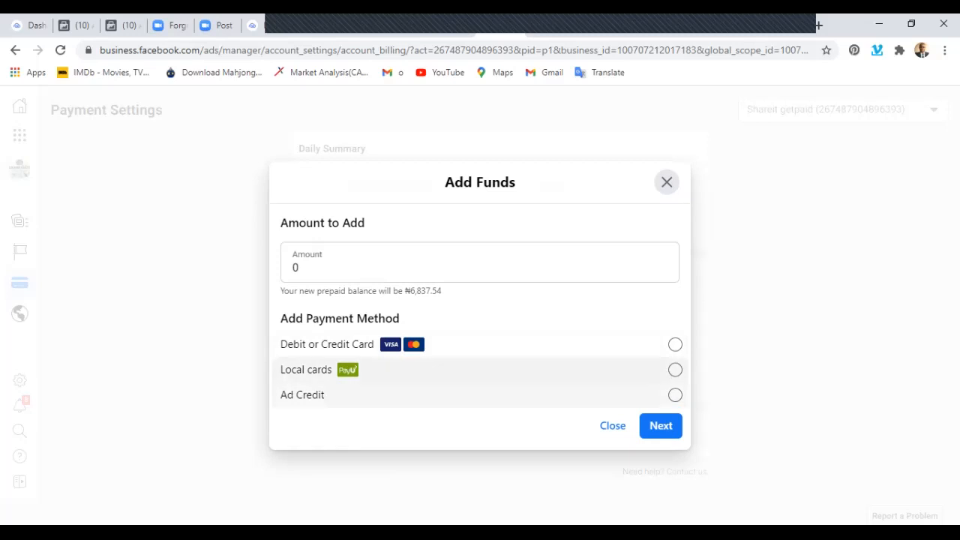
{"action": "left_click", "coordinate": [300, 268]}
{"action": "key", "text": "BackSpace"}
{"action": "type", "text": "6"}
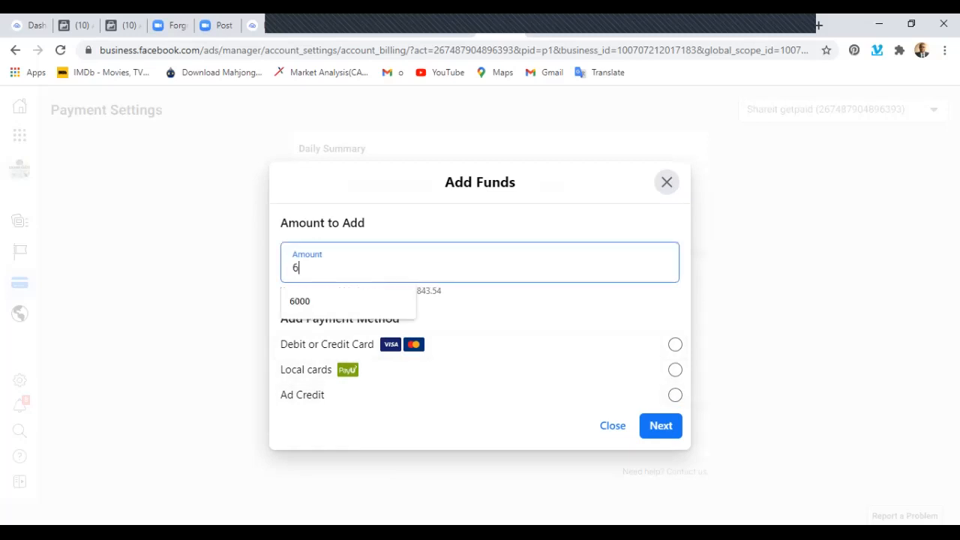
{"action": "type", "text": "000"}
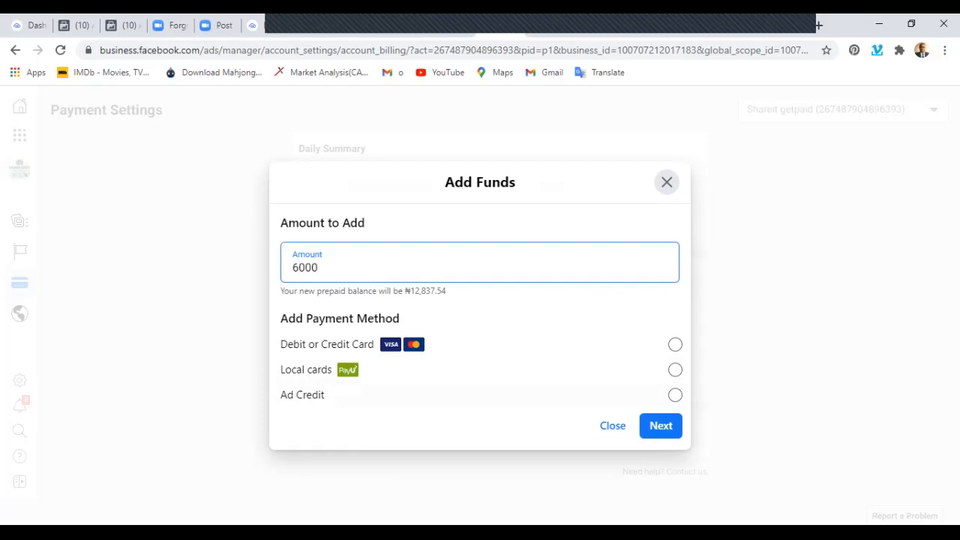
{"action": "left_click", "coordinate": [675, 370]}
{"action": "left_click", "coordinate": [648, 426]}
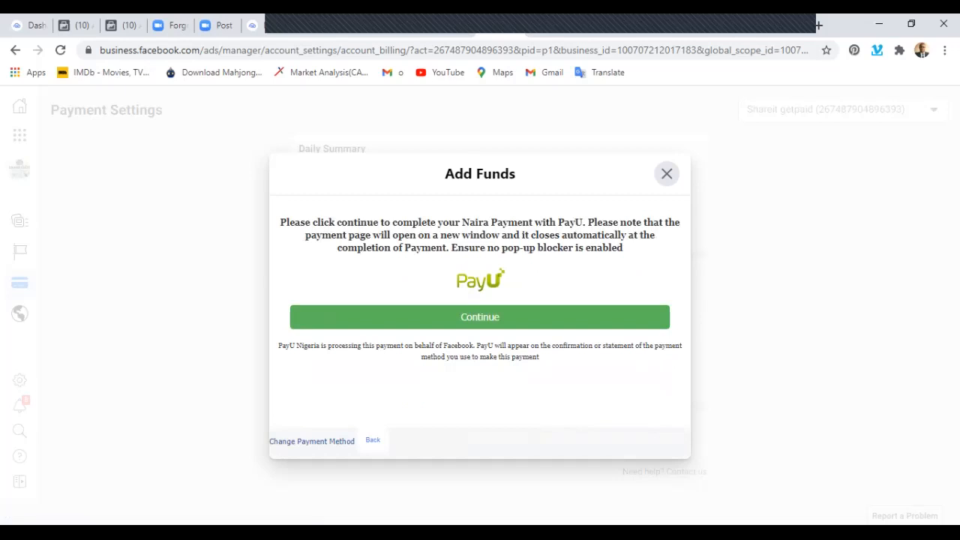
{"action": "left_click", "coordinate": [480, 317]}
{"action": "left_click", "coordinate": [666, 173]}
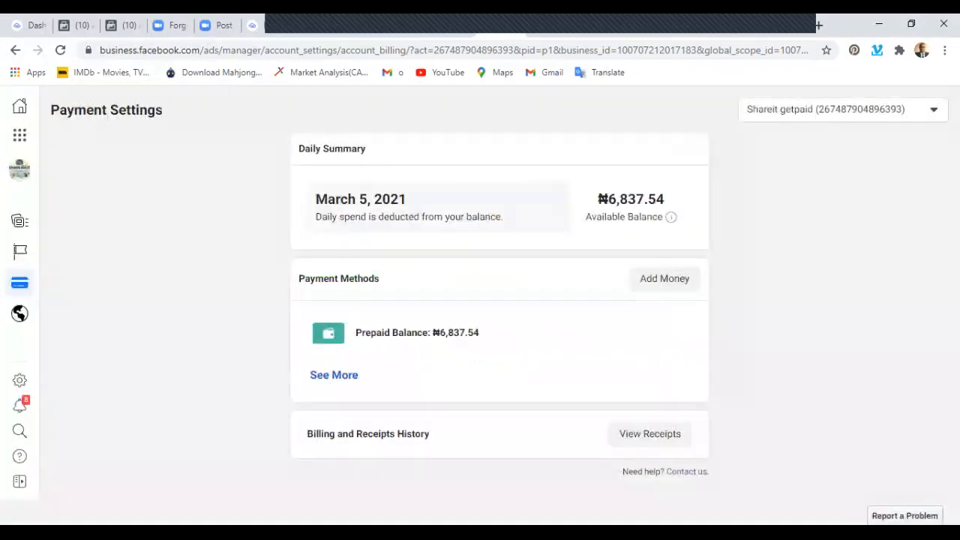